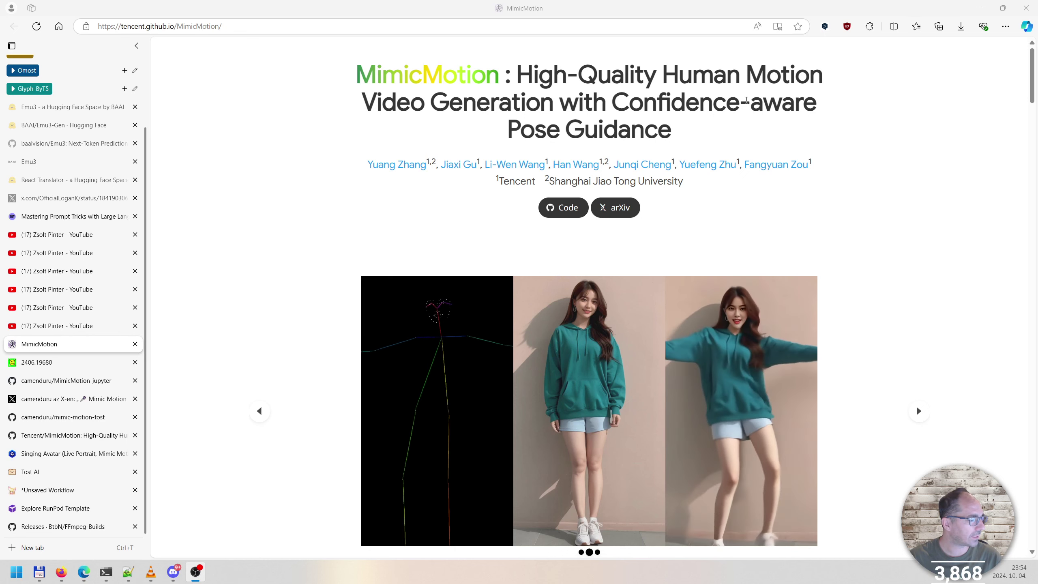
Look through the MimicMotion project page's introductory demo videos and the Dancing&Talking showcases
{"action": "scroll", "coordinate": [916, 277], "scroll_direction": "down", "scroll_amount": 2}
{"action": "scroll", "coordinate": [916, 277], "scroll_direction": "up", "scroll_amount": 3}
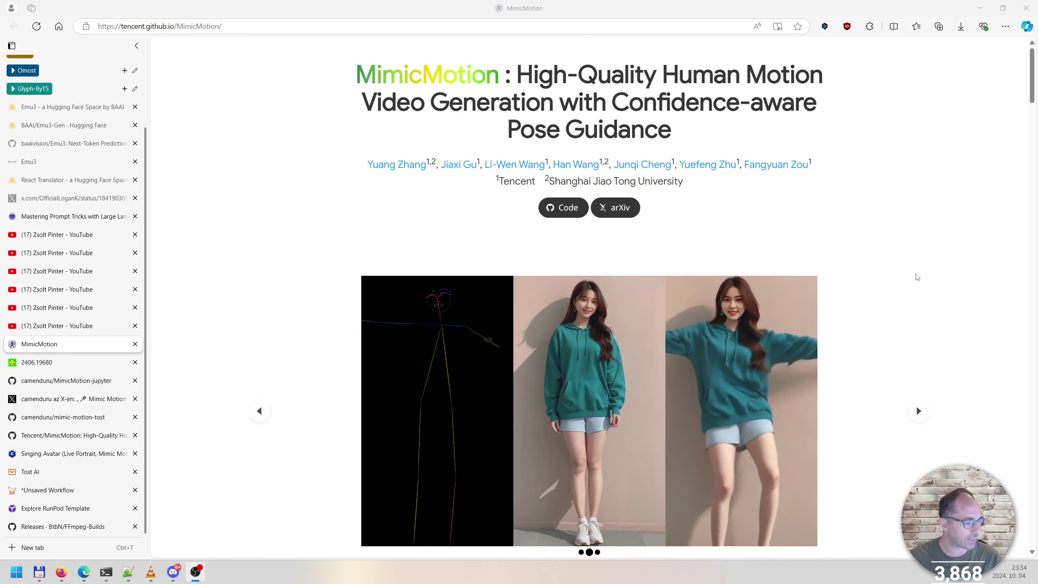
{"action": "scroll", "coordinate": [916, 277], "scroll_direction": "down", "scroll_amount": 1}
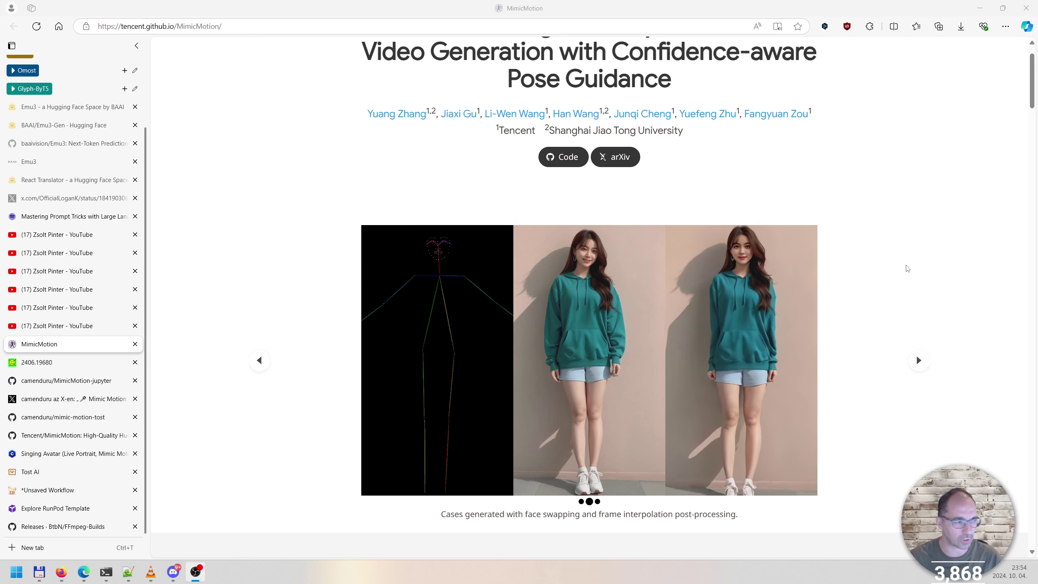
{"action": "scroll", "coordinate": [869, 273], "scroll_direction": "down", "scroll_amount": 10}
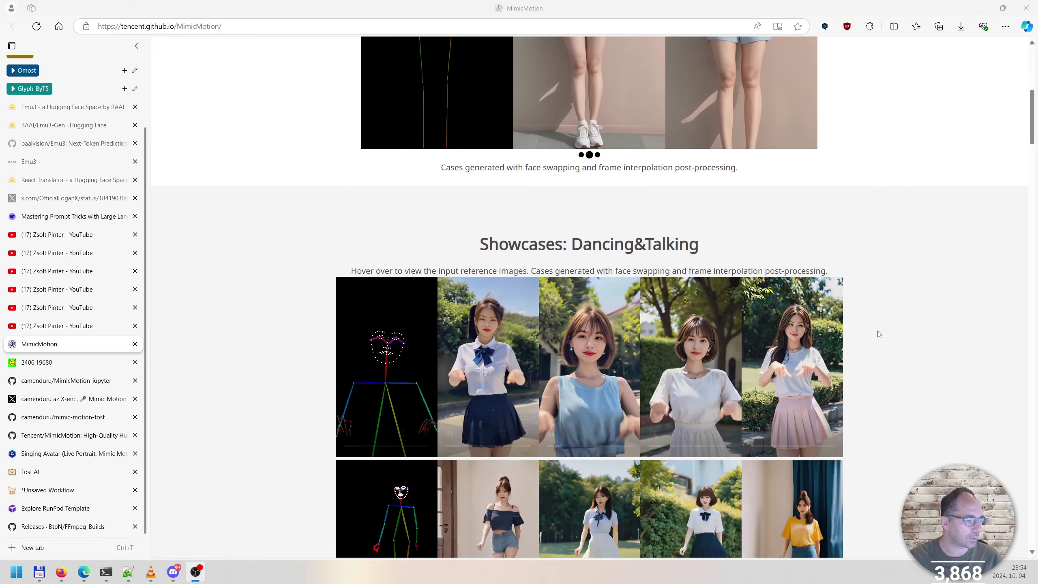
{"action": "scroll", "coordinate": [867, 323], "scroll_direction": "down", "scroll_amount": 2}
{"action": "scroll", "coordinate": [875, 315], "scroll_direction": "up", "scroll_amount": 2}
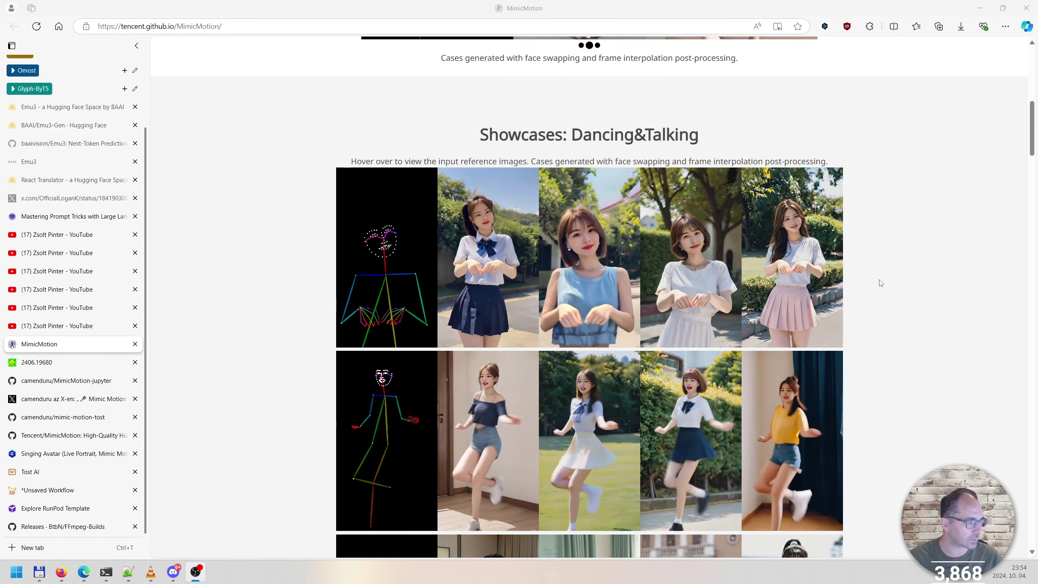
{"action": "scroll", "coordinate": [869, 298], "scroll_direction": "down", "scroll_amount": 14}
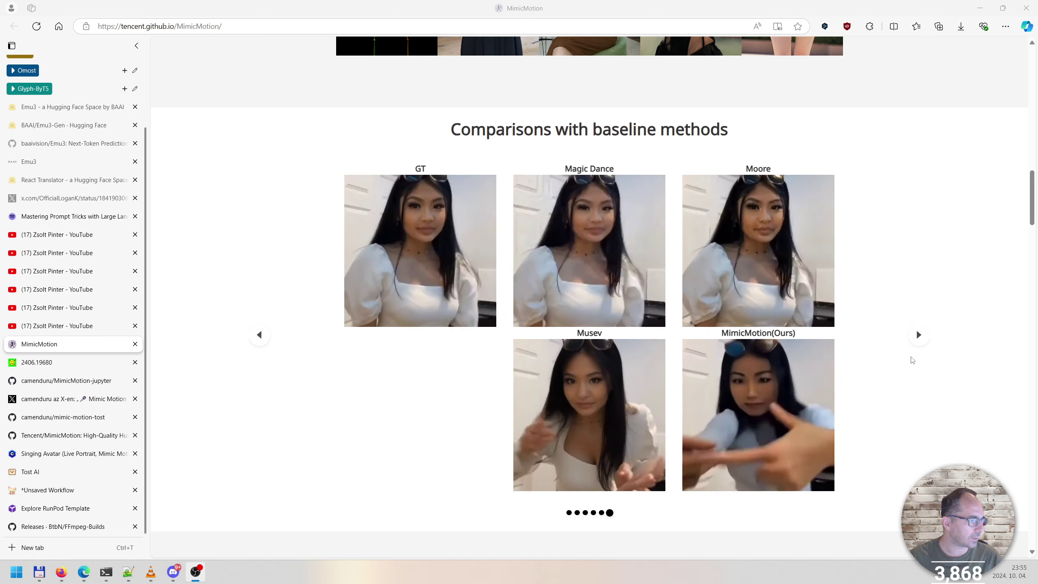
View the next example set under Comparisons with baseline methods and look over the Abstract and Method sections
{"action": "left_click", "coordinate": [916, 335]}
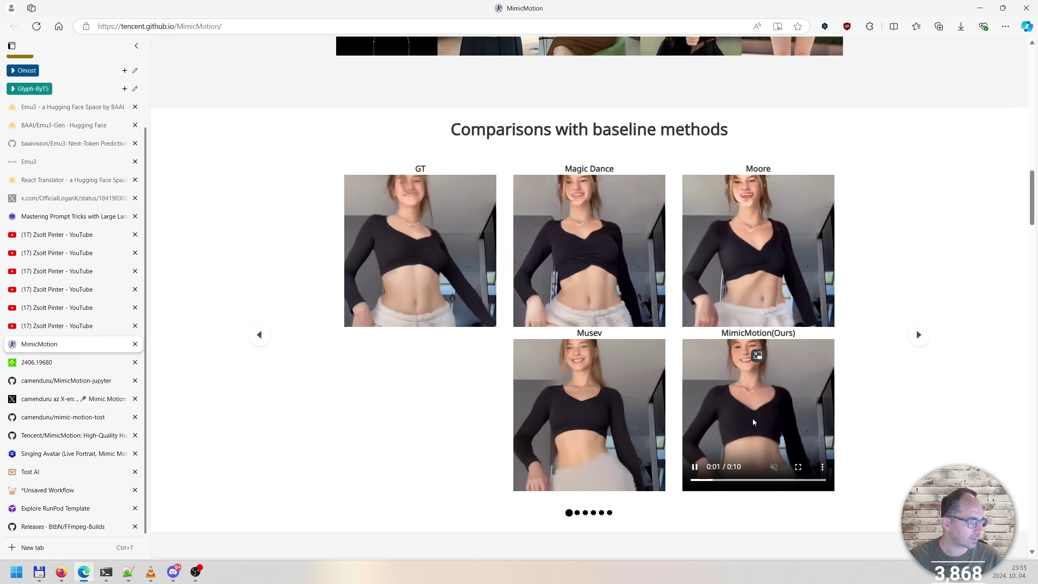
{"action": "scroll", "coordinate": [899, 368], "scroll_direction": "down", "scroll_amount": 15}
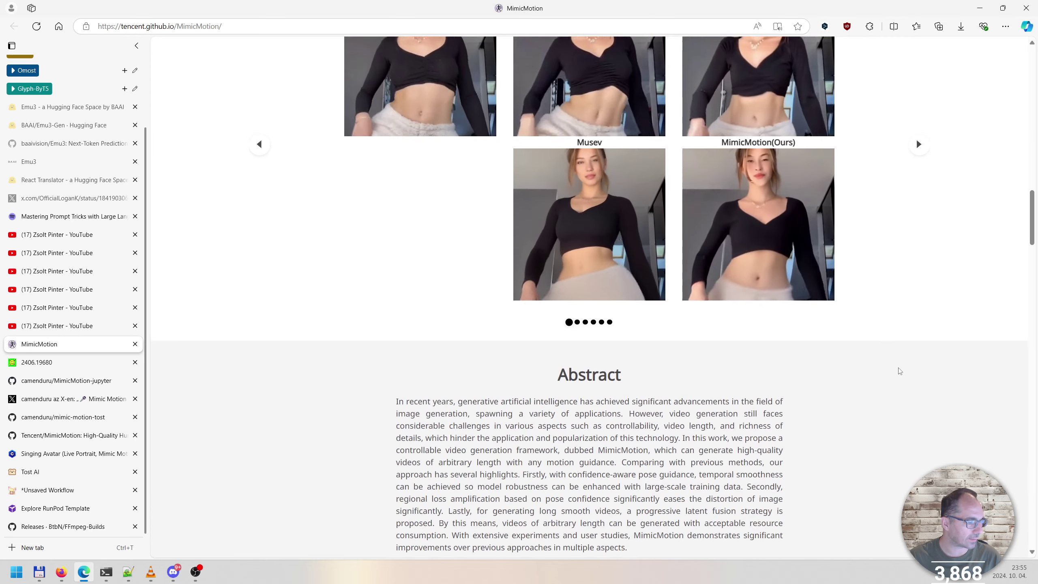
{"action": "scroll", "coordinate": [872, 330], "scroll_direction": "down", "scroll_amount": 5}
{"action": "scroll", "coordinate": [871, 330], "scroll_direction": "up", "scroll_amount": 6}
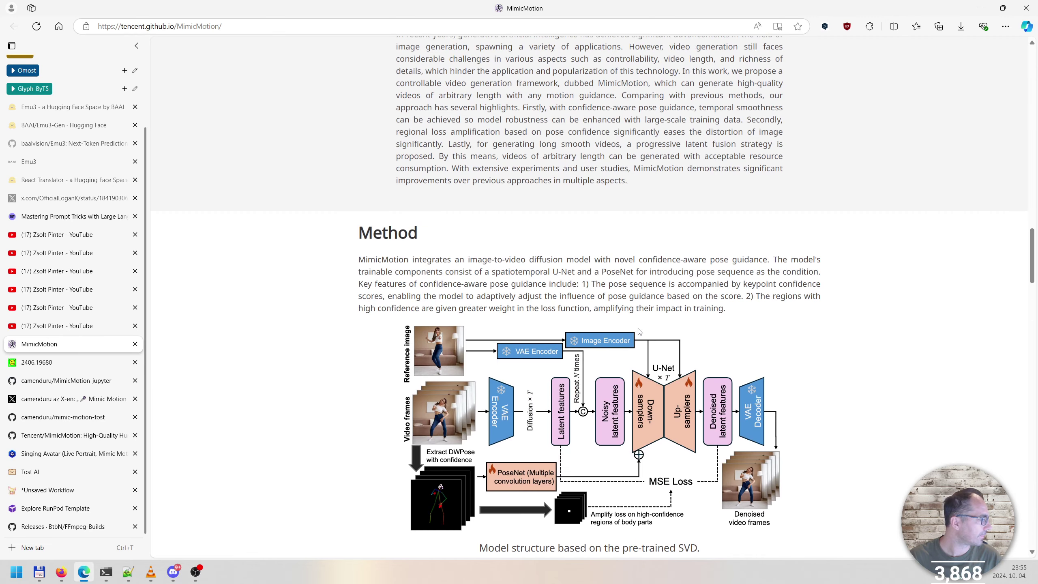
Switch to the arXiv paper 2406.19680 and skim its first page, abstract and introduction
{"action": "left_click", "coordinate": [64, 368]}
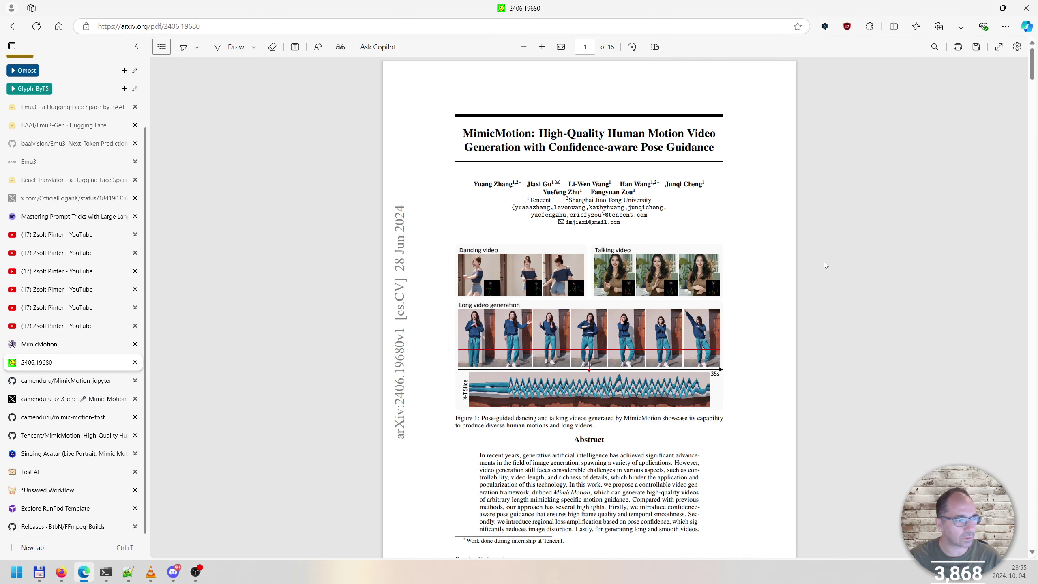
{"action": "scroll", "coordinate": [822, 273], "scroll_direction": "down", "scroll_amount": 8}
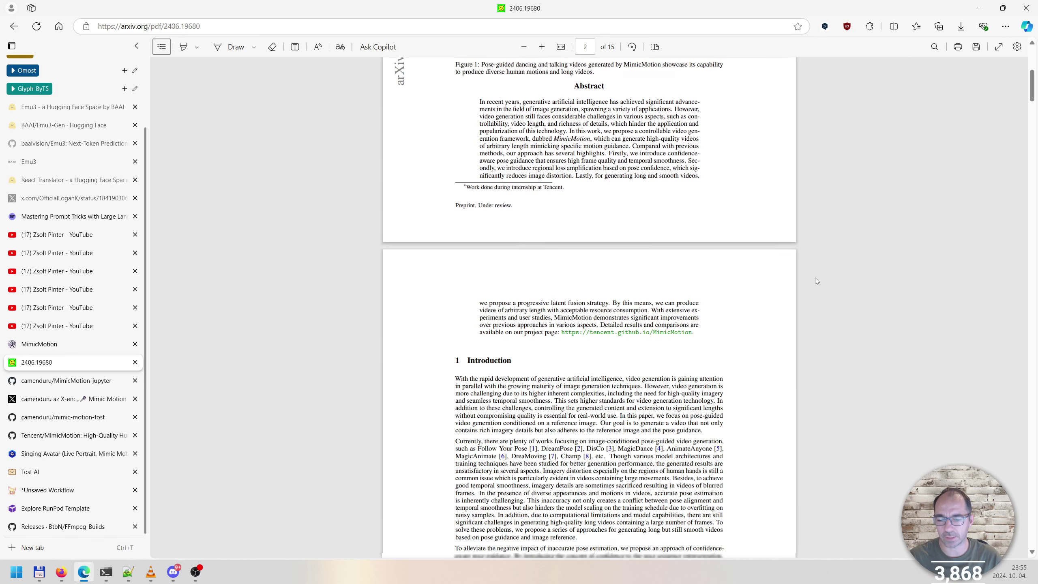
{"action": "scroll", "coordinate": [815, 278], "scroll_direction": "up", "scroll_amount": 8}
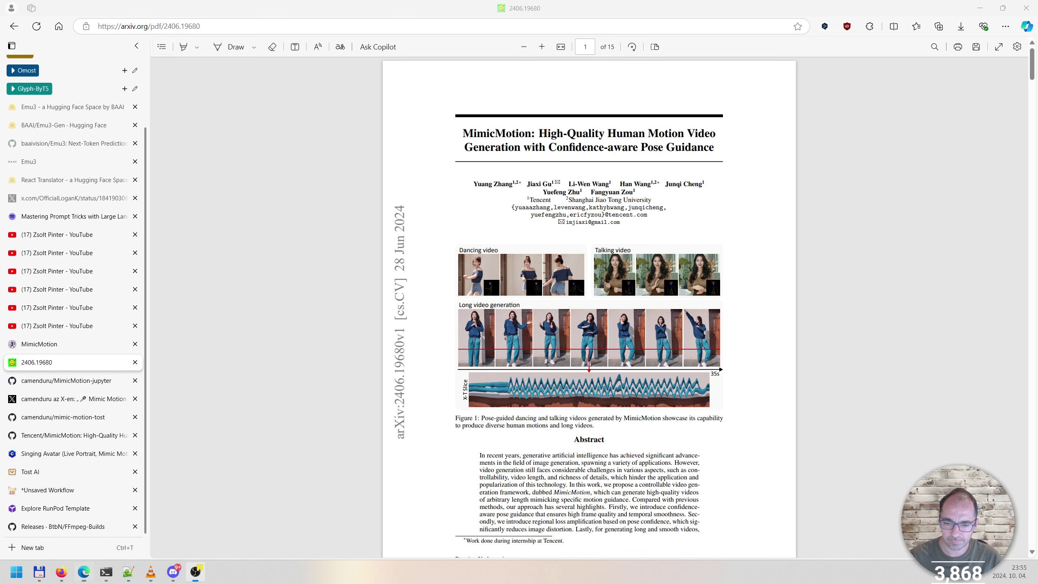
Look over the mimic-motion-tost and MimicMotion-jupyter repositories, and read the X post announcing Mimic Motion - Singing Avatar
{"action": "left_click", "coordinate": [63, 417]}
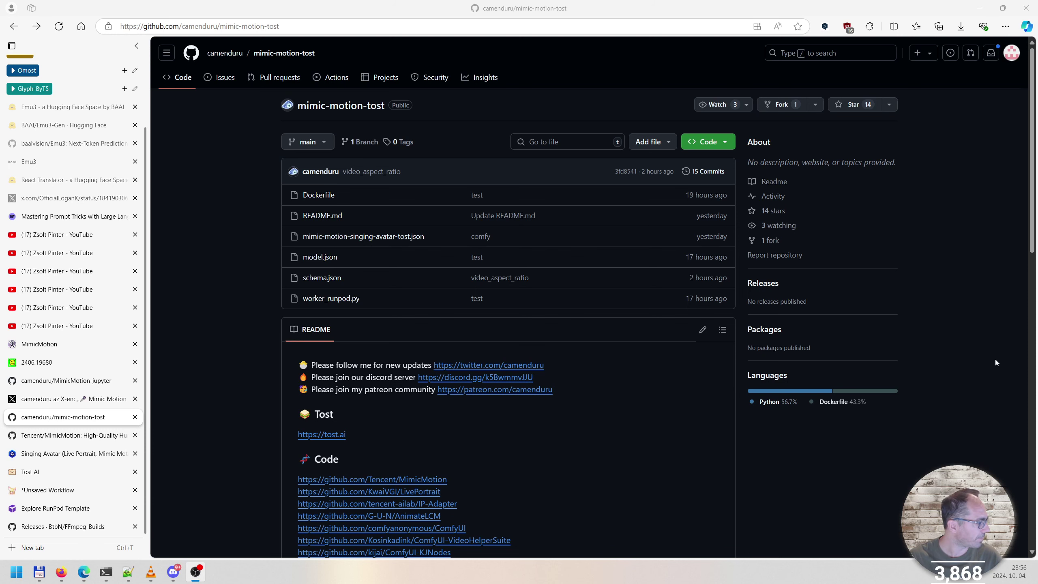
{"action": "left_click", "coordinate": [75, 381]}
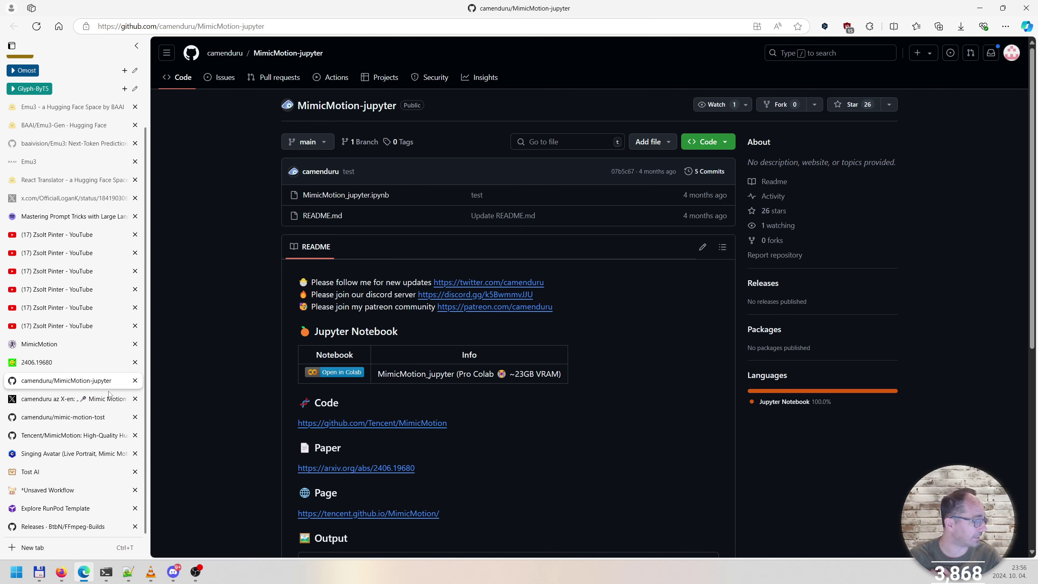
{"action": "left_click", "coordinate": [47, 399]}
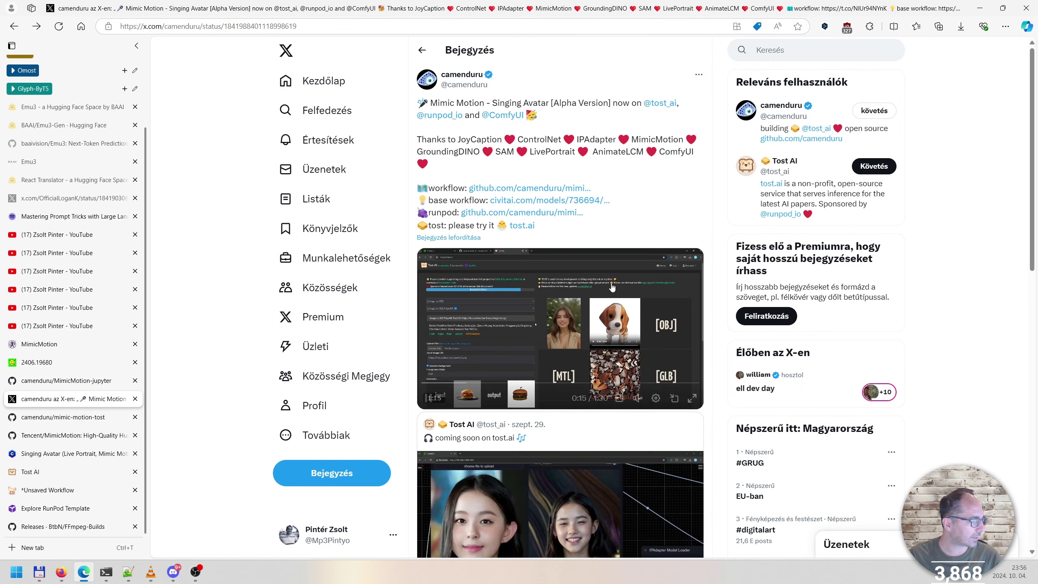
{"action": "scroll", "coordinate": [604, 328], "scroll_direction": "down", "scroll_amount": 6}
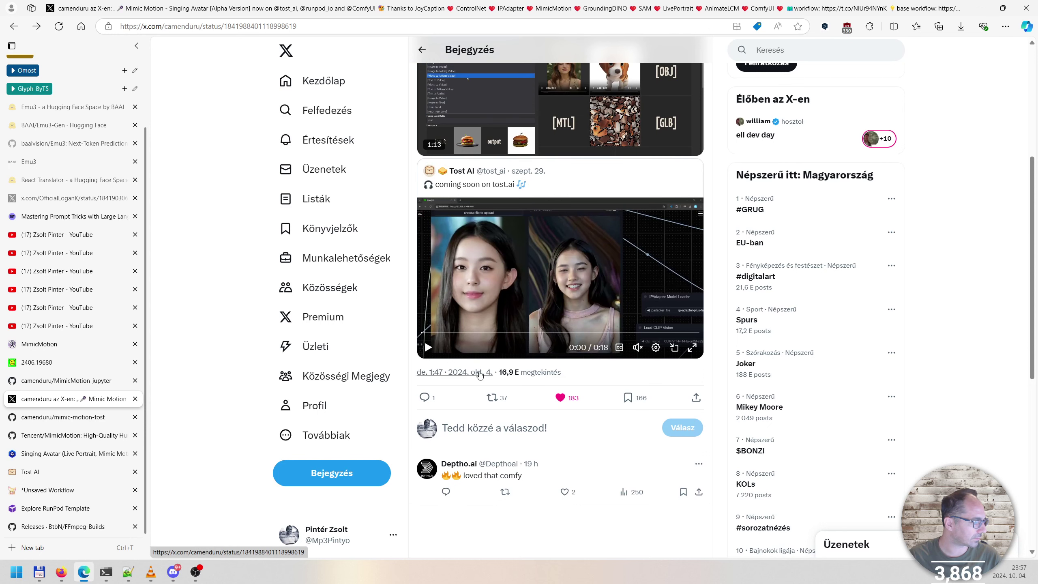
{"action": "scroll", "coordinate": [524, 346], "scroll_direction": "up", "scroll_amount": 4}
{"action": "scroll", "coordinate": [524, 346], "scroll_direction": "up", "scroll_amount": 3}
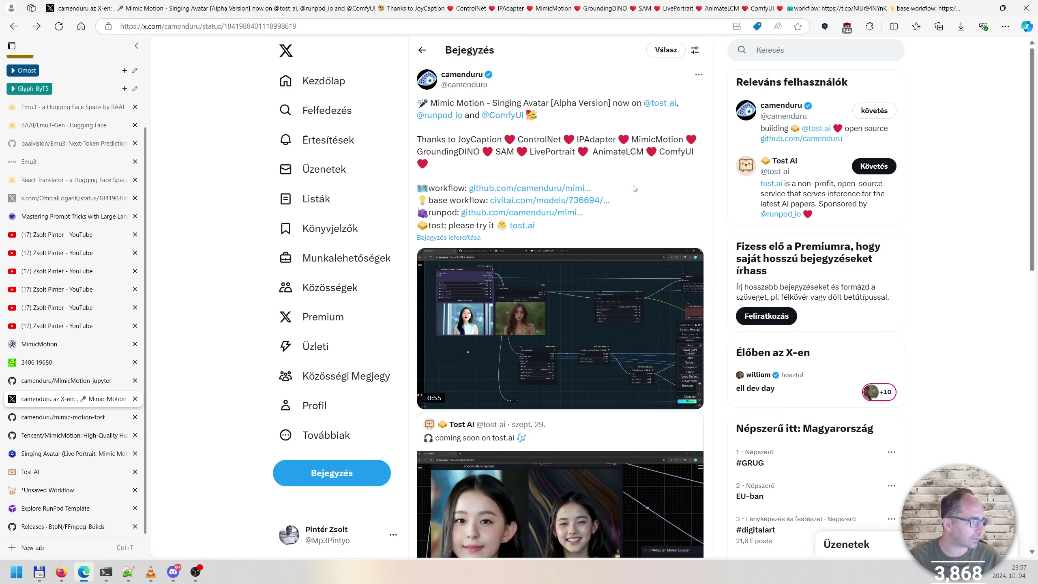
Examine the mimic-motion-tost repository's files and the list of code links in its README
{"action": "left_click", "coordinate": [47, 417]}
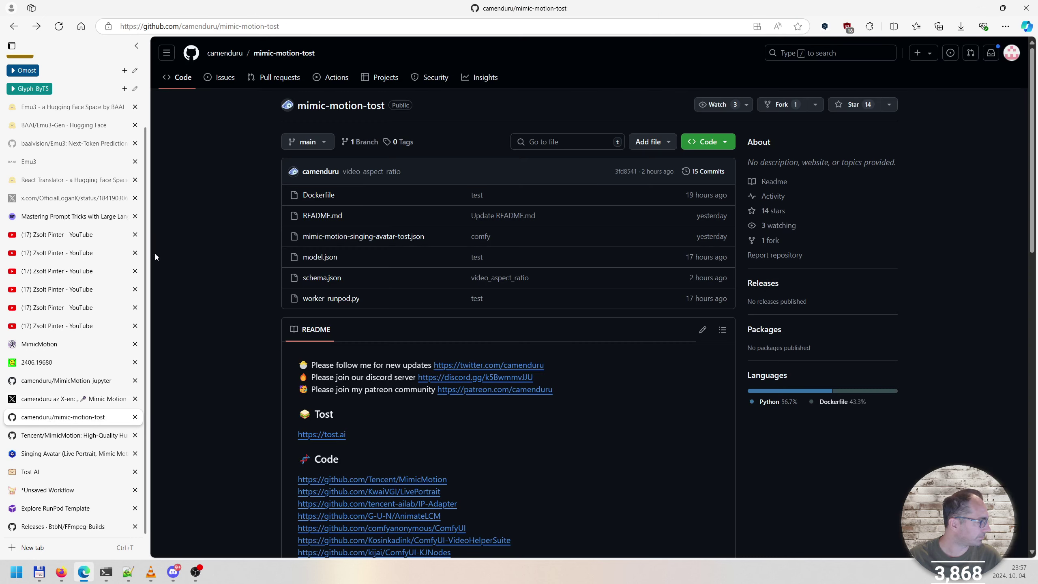
{"action": "scroll", "coordinate": [503, 395], "scroll_direction": "down", "scroll_amount": 1}
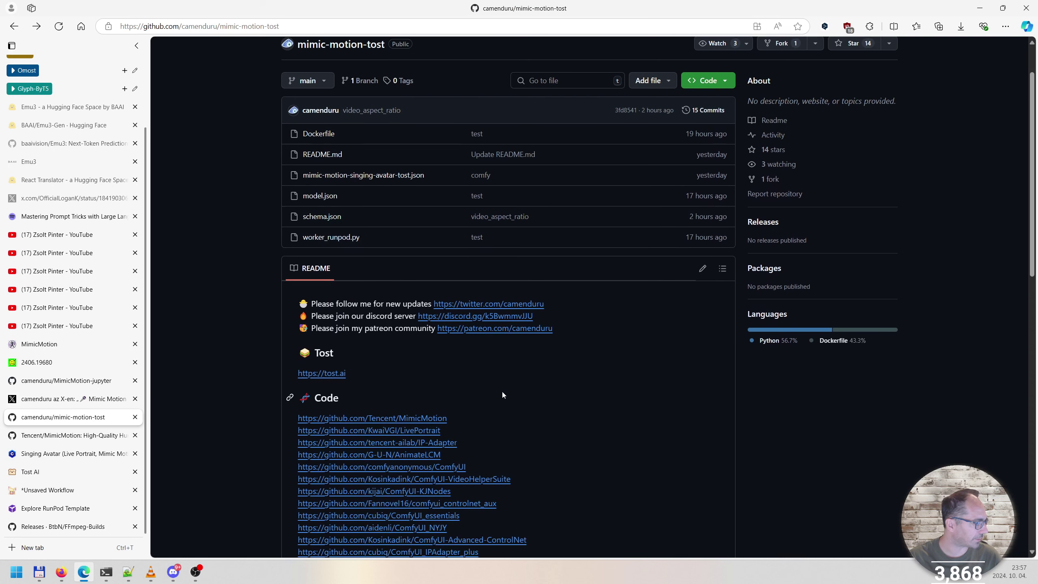
{"action": "scroll", "coordinate": [503, 394], "scroll_direction": "down", "scroll_amount": 2}
{"action": "scroll", "coordinate": [372, 229], "scroll_direction": "up", "scroll_amount": 3}
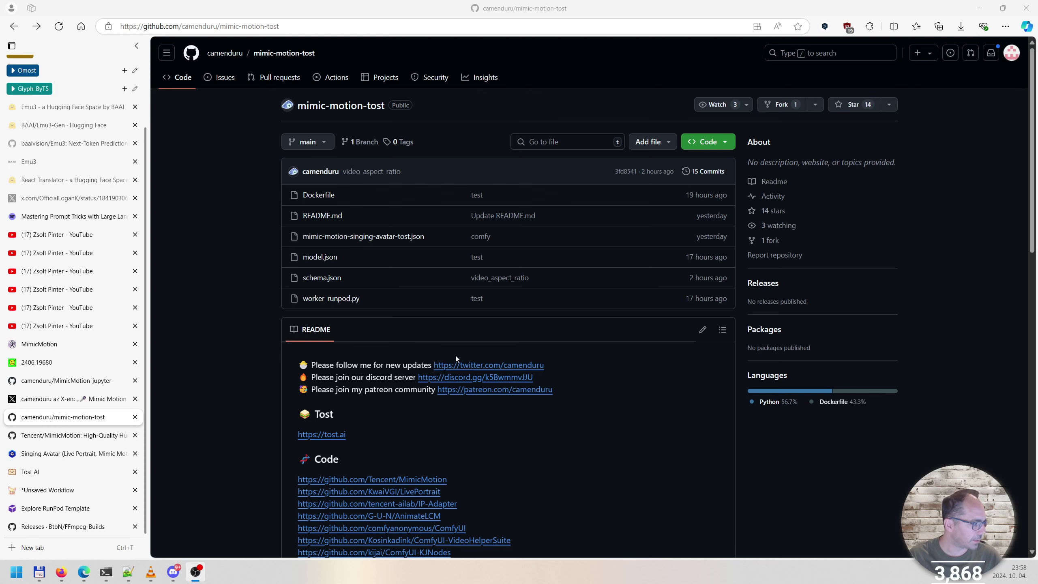
Review the Singing Avatar workflow page on Civitai, including its preview video and workflow description
{"action": "left_click", "coordinate": [49, 453]}
{"action": "scroll", "coordinate": [474, 331], "scroll_direction": "up", "scroll_amount": 5}
{"action": "scroll", "coordinate": [478, 342], "scroll_direction": "up", "scroll_amount": 5}
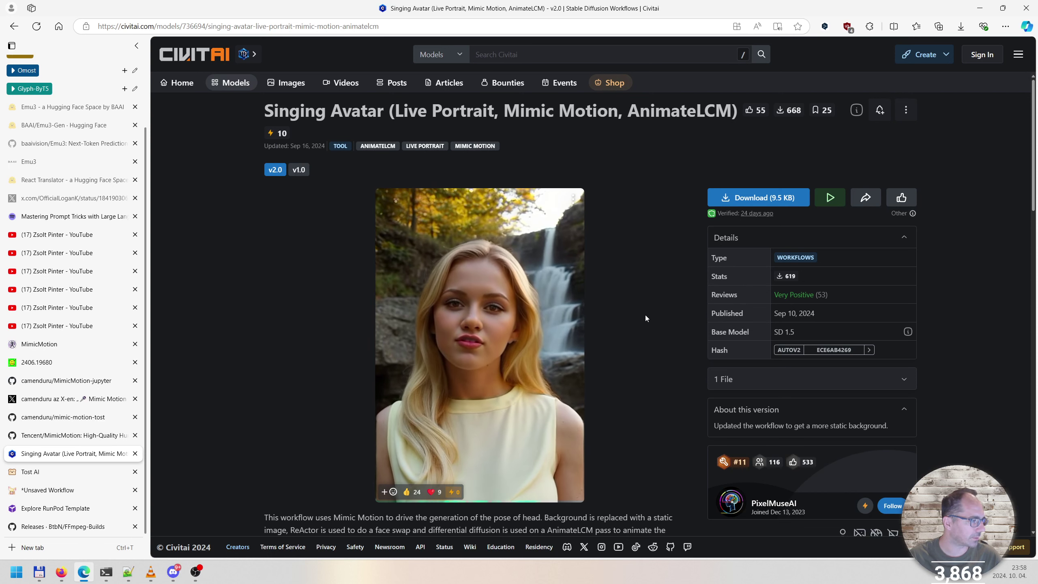
{"action": "scroll", "coordinate": [569, 378], "scroll_direction": "down", "scroll_amount": 3}
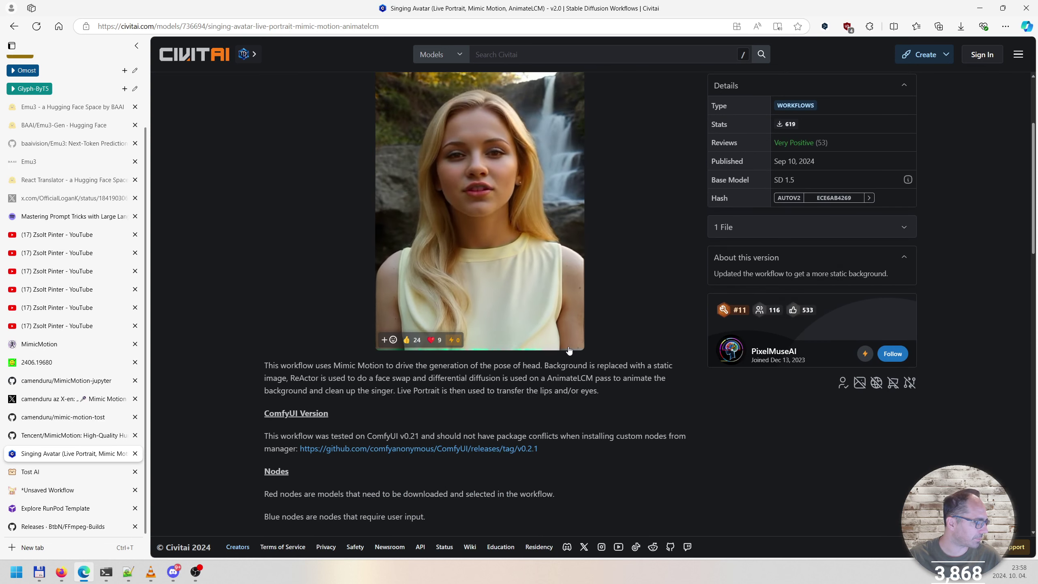
{"action": "scroll", "coordinate": [569, 378], "scroll_direction": "up", "scroll_amount": 3}
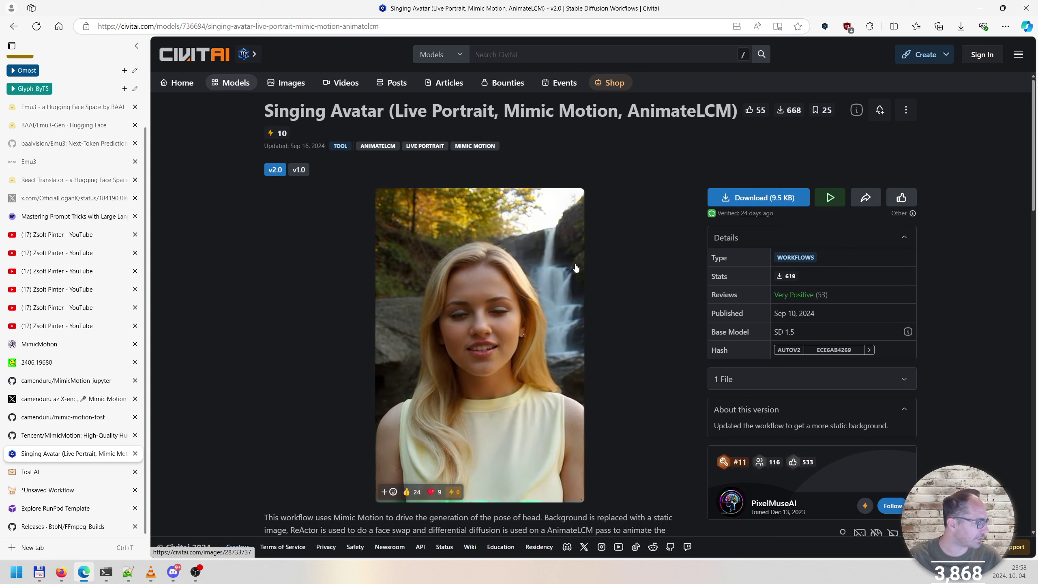
Open the Tencent/MimicMotion repository page and look over its file list and the README's sample animations
{"action": "left_click", "coordinate": [52, 439]}
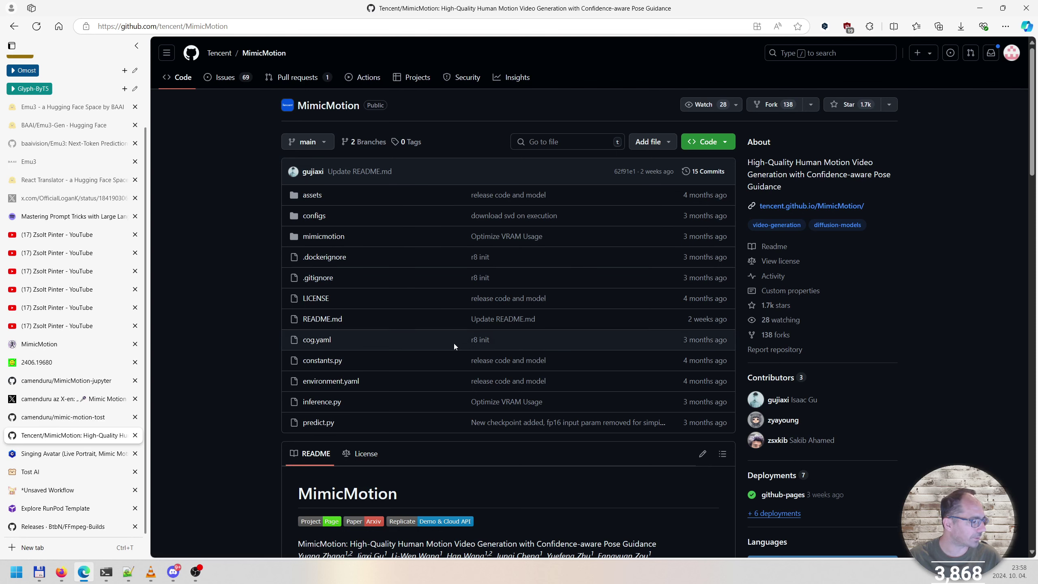
{"action": "scroll", "coordinate": [454, 343], "scroll_direction": "down", "scroll_amount": 6}
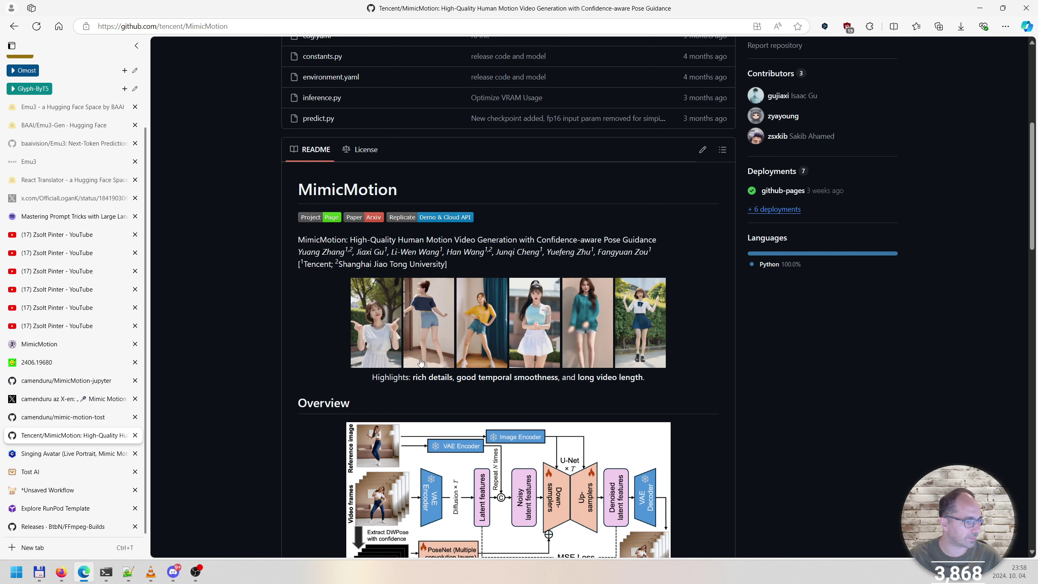
{"action": "scroll", "coordinate": [355, 411], "scroll_direction": "up", "scroll_amount": 2}
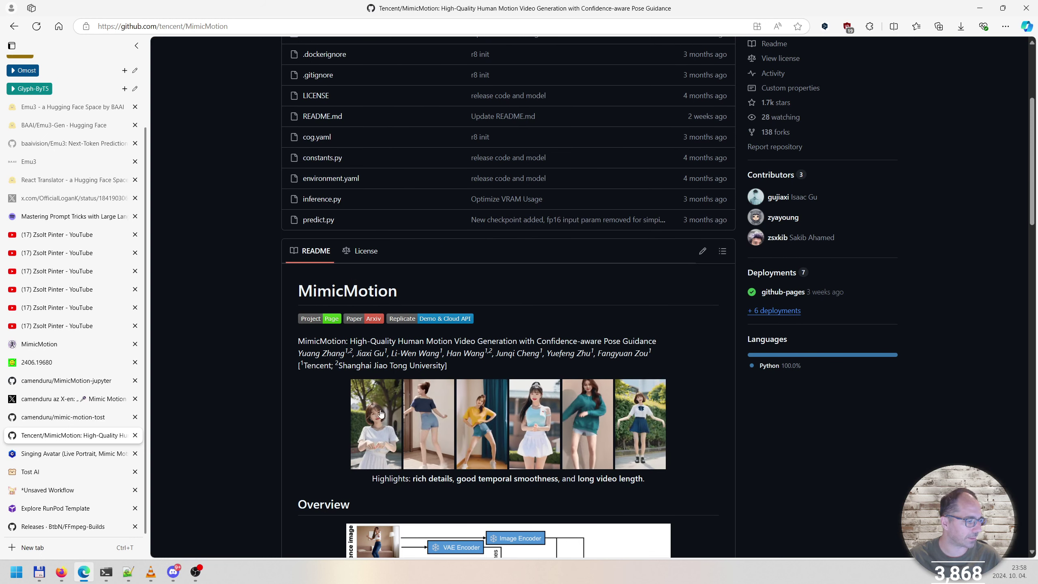
{"action": "scroll", "coordinate": [680, 414], "scroll_direction": "up", "scroll_amount": 3}
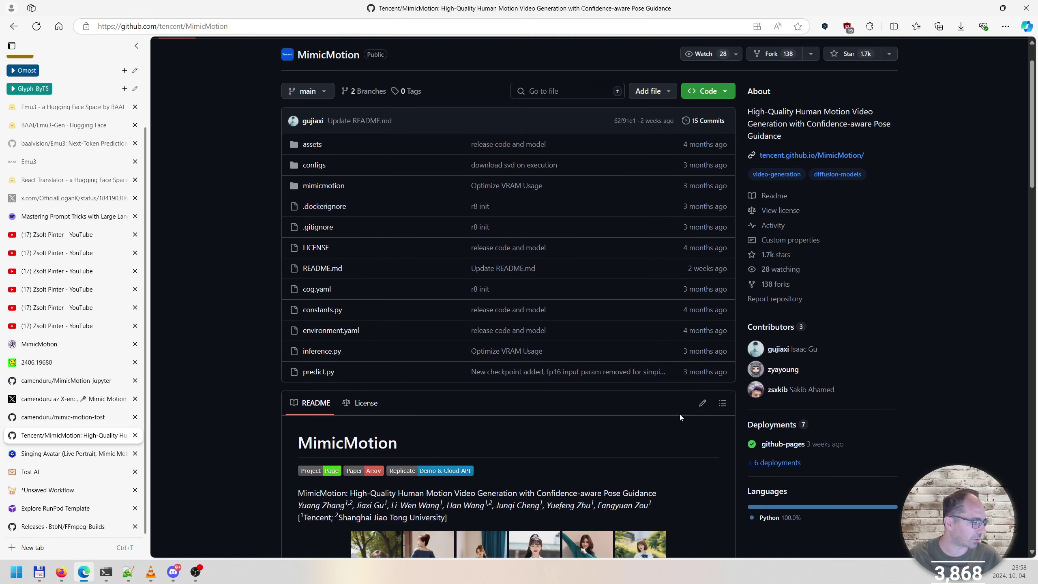
Read the MimicMotion README's News, Quickstart, Environment setup and Download weights sections, checking the recommended GPU
{"action": "scroll", "coordinate": [681, 414], "scroll_direction": "down", "scroll_amount": 10}
{"action": "scroll", "coordinate": [681, 420], "scroll_direction": "down", "scroll_amount": 8}
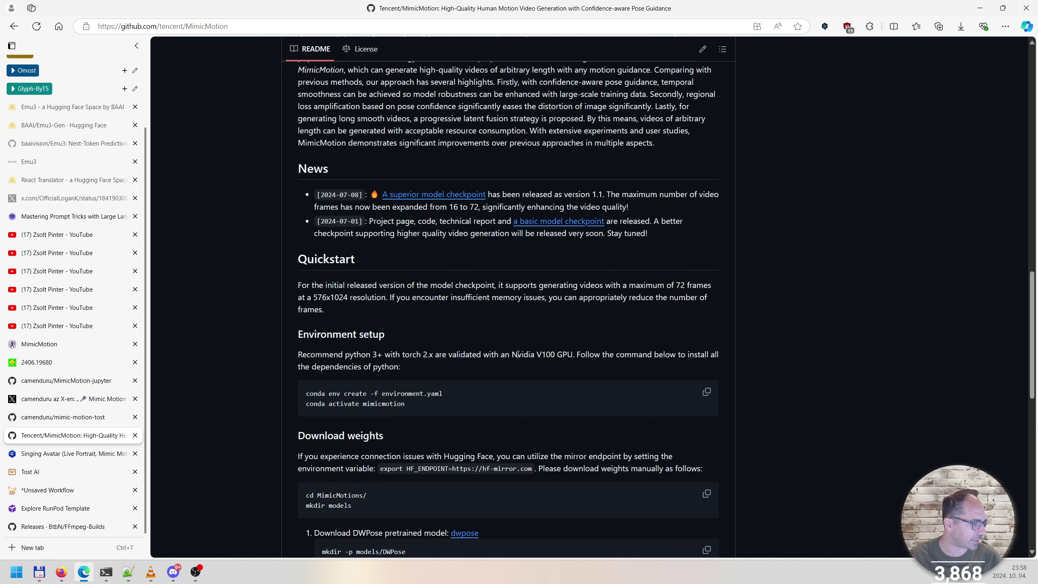
{"action": "left_click_drag", "start_coordinate": [518, 354], "coordinate": [563, 354]}
{"action": "left_click", "coordinate": [612, 364]}
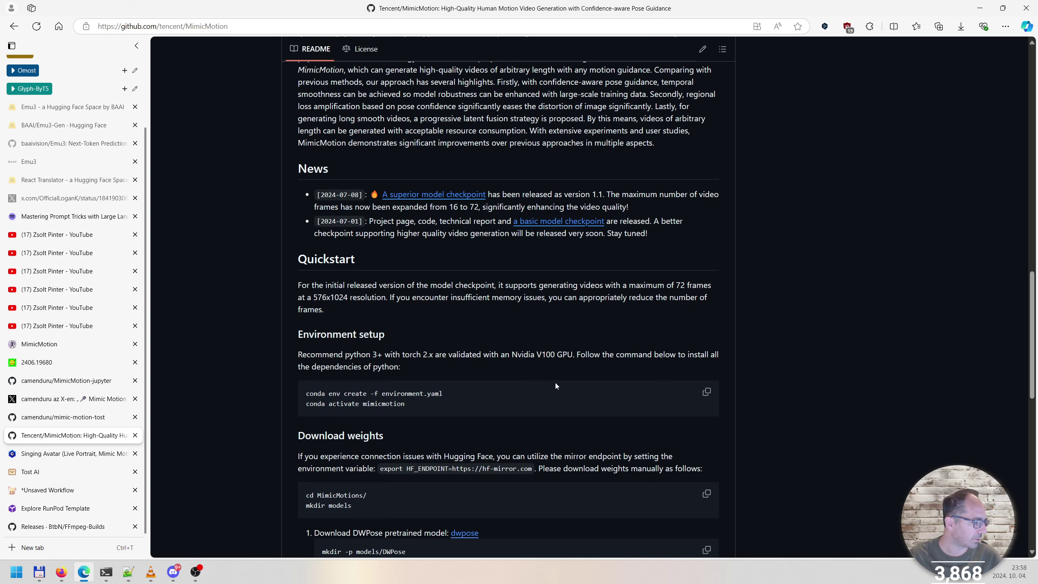
{"action": "scroll", "coordinate": [555, 385], "scroll_direction": "down", "scroll_amount": 5}
{"action": "scroll", "coordinate": [555, 386], "scroll_direction": "up", "scroll_amount": 20}
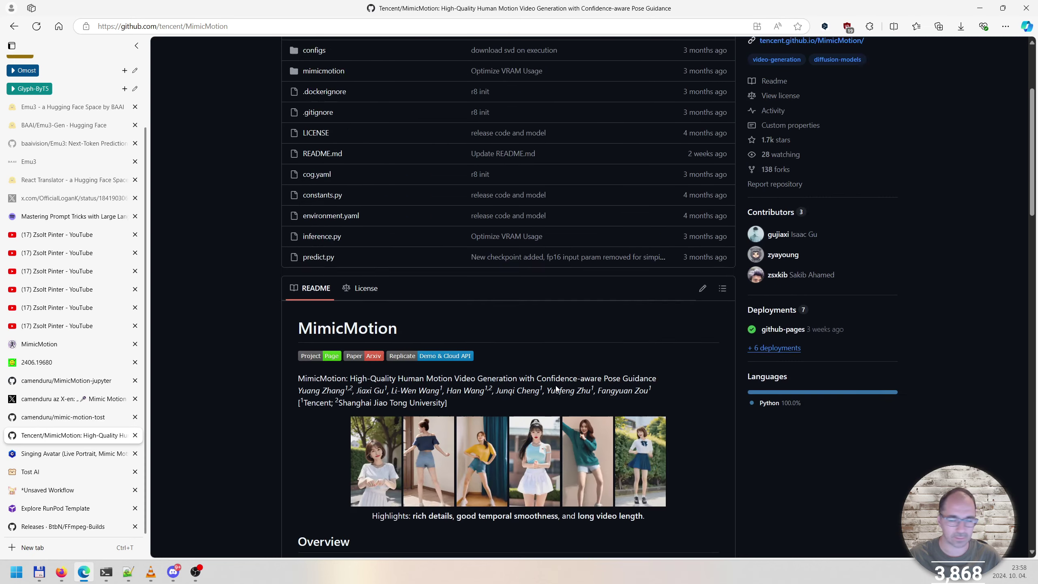
{"action": "scroll", "coordinate": [556, 388], "scroll_direction": "up", "scroll_amount": 4}
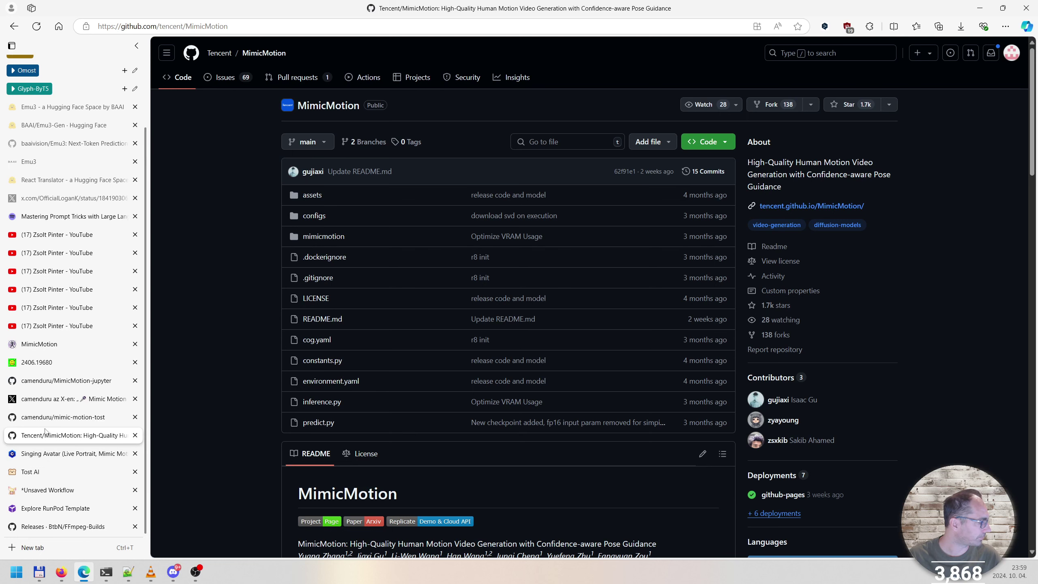
Locate the Tost link in the mimic-motion-tost README and switch to the open Tost AI page
{"action": "left_click", "coordinate": [37, 418]}
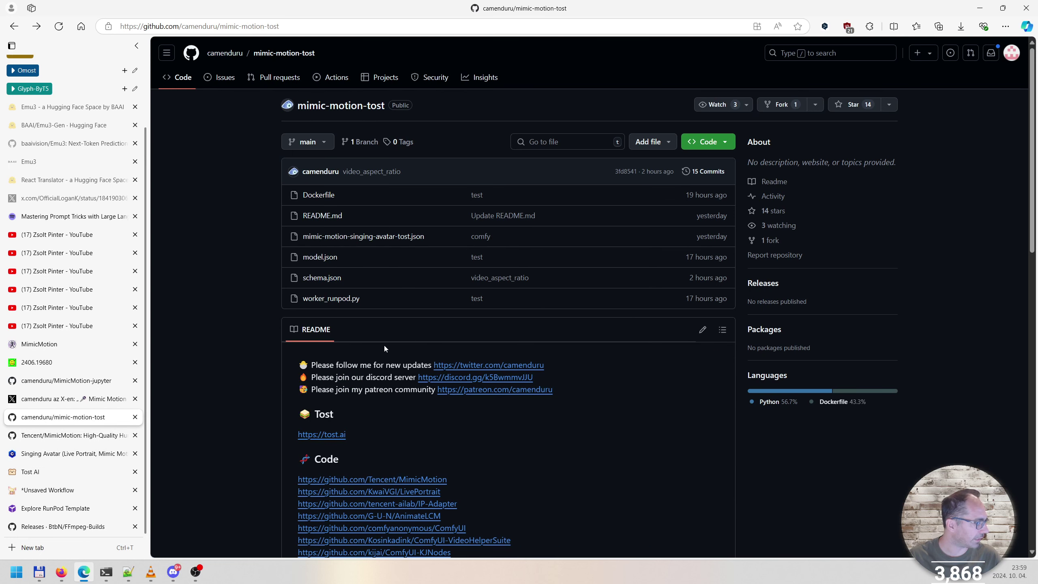
{"action": "scroll", "coordinate": [447, 327], "scroll_direction": "down", "scroll_amount": 1}
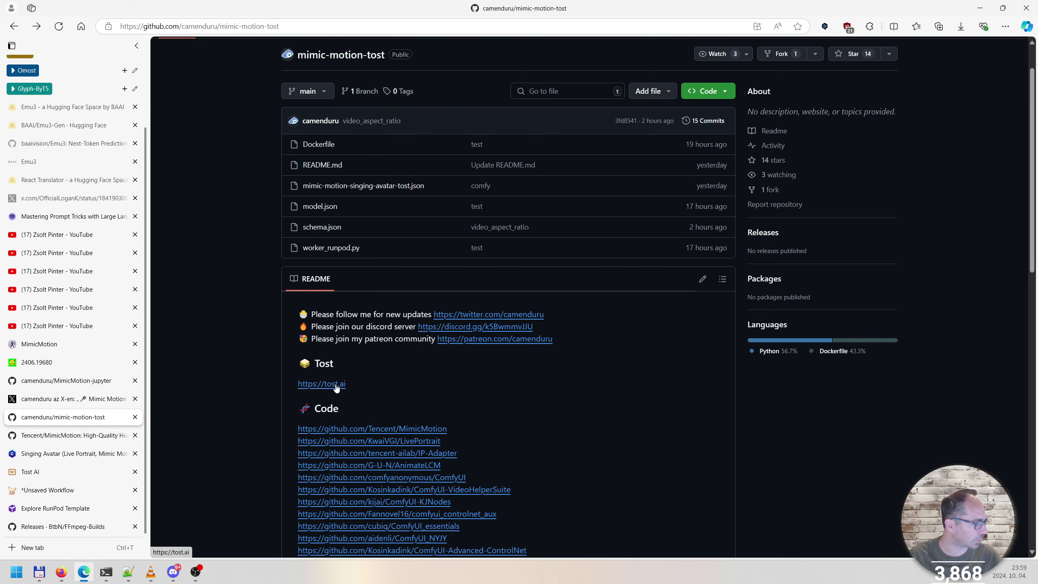
{"action": "left_click", "coordinate": [42, 473]}
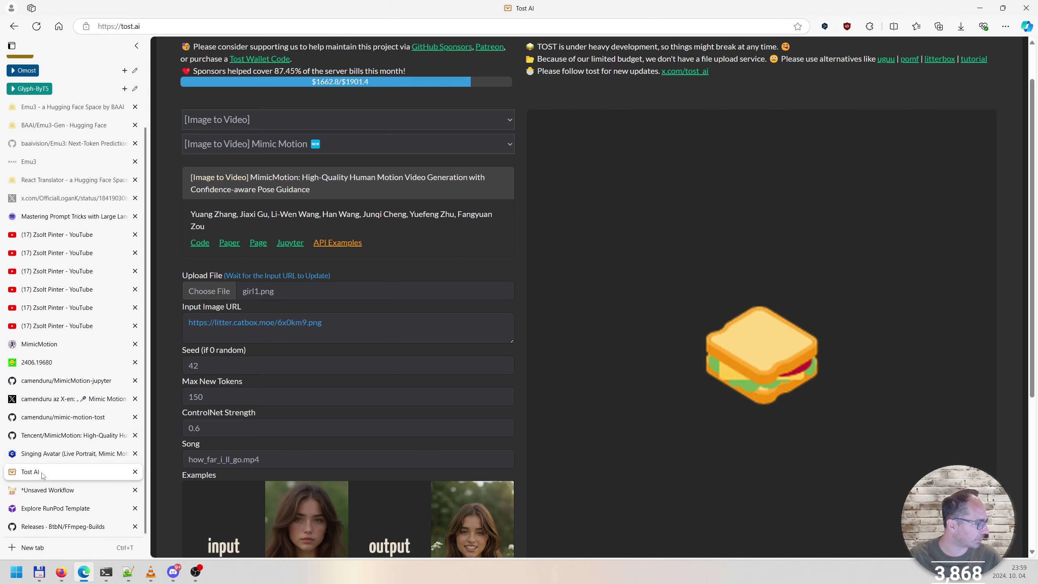
{"action": "scroll", "coordinate": [377, 301], "scroll_direction": "up", "scroll_amount": 1}
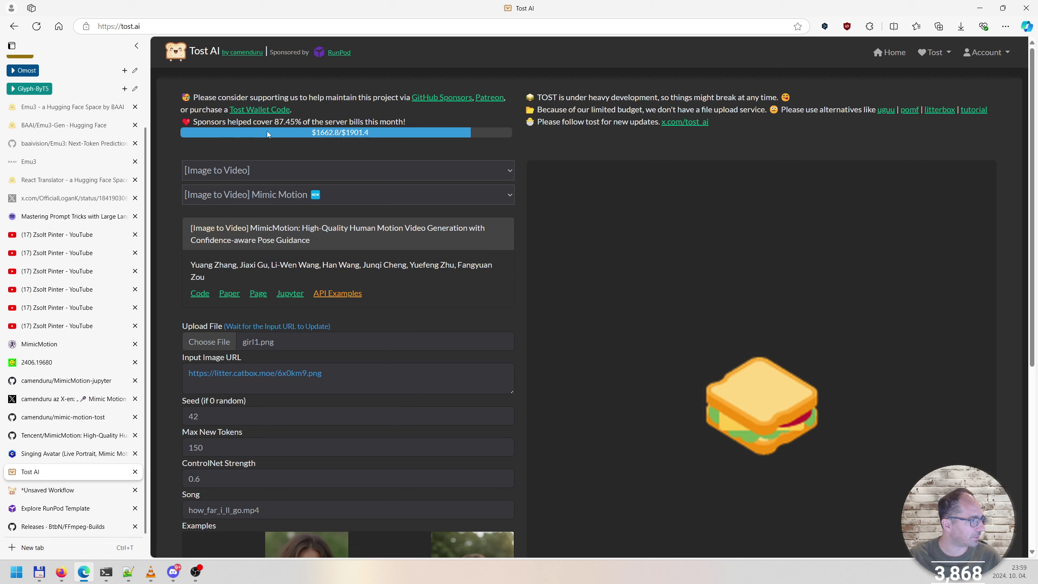
Check the available task categories and the Image to Video models, keeping Image to Video and Mimic Motion selected
{"action": "left_click", "coordinate": [206, 172]}
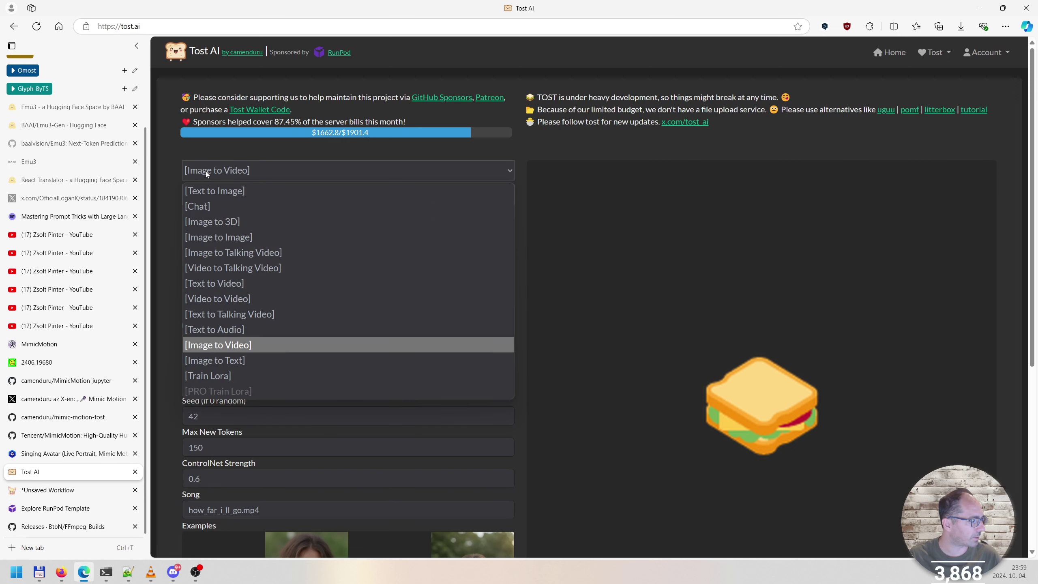
{"action": "left_click", "coordinate": [207, 179]}
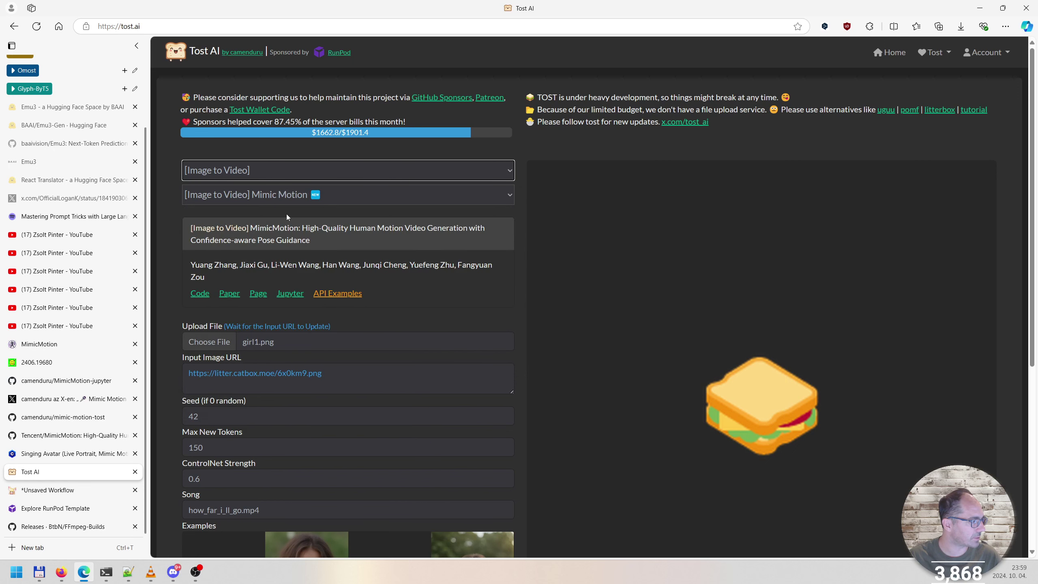
{"action": "left_click", "coordinate": [226, 195]}
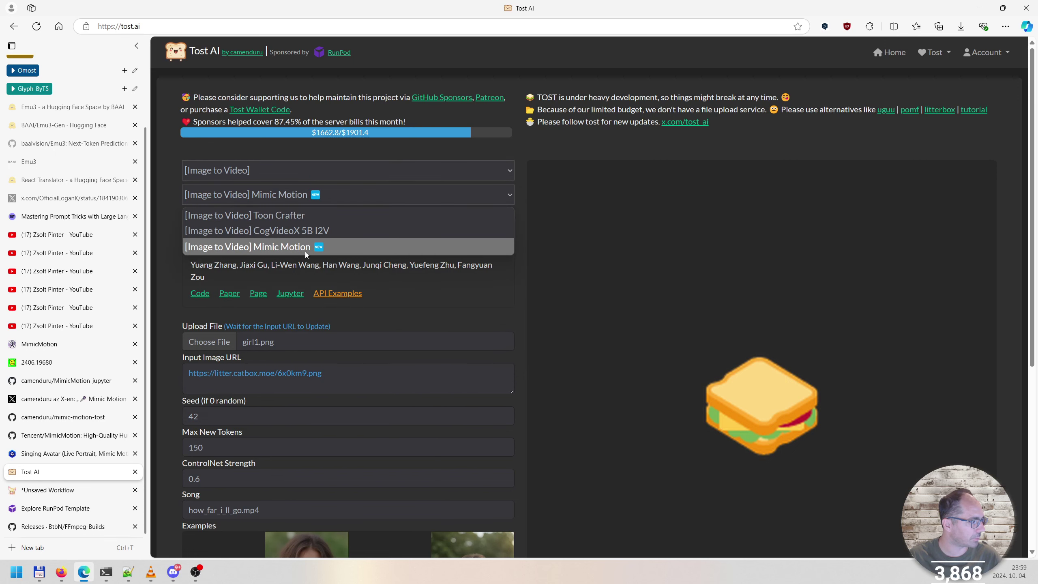
{"action": "left_click", "coordinate": [169, 304]}
{"action": "scroll", "coordinate": [176, 320], "scroll_direction": "down", "scroll_amount": 1}
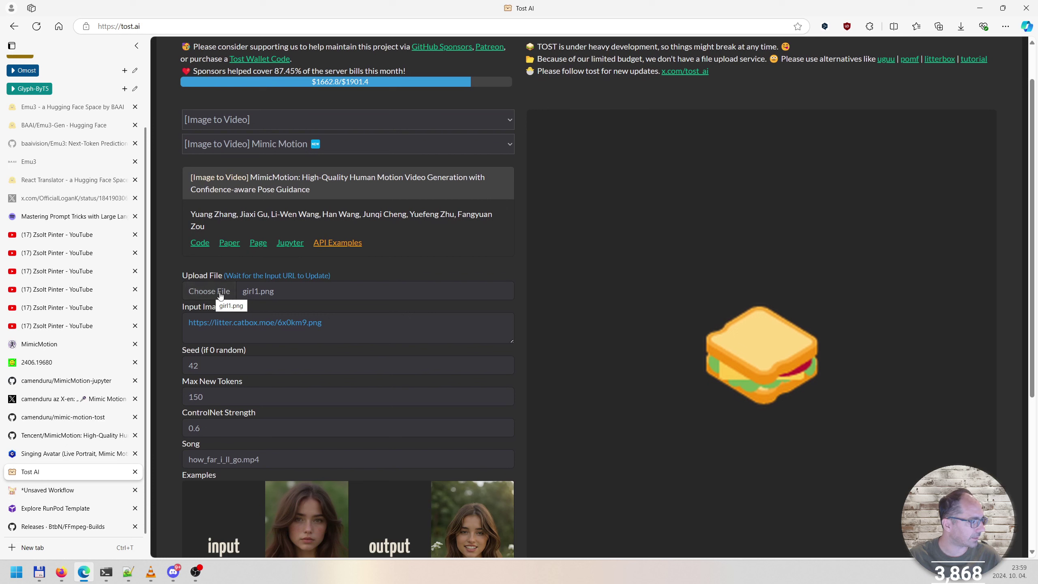
Open and cancel the input image file selection, and look over the Mimic Motion form's song setting, example and submit control
{"action": "left_click", "coordinate": [220, 295]}
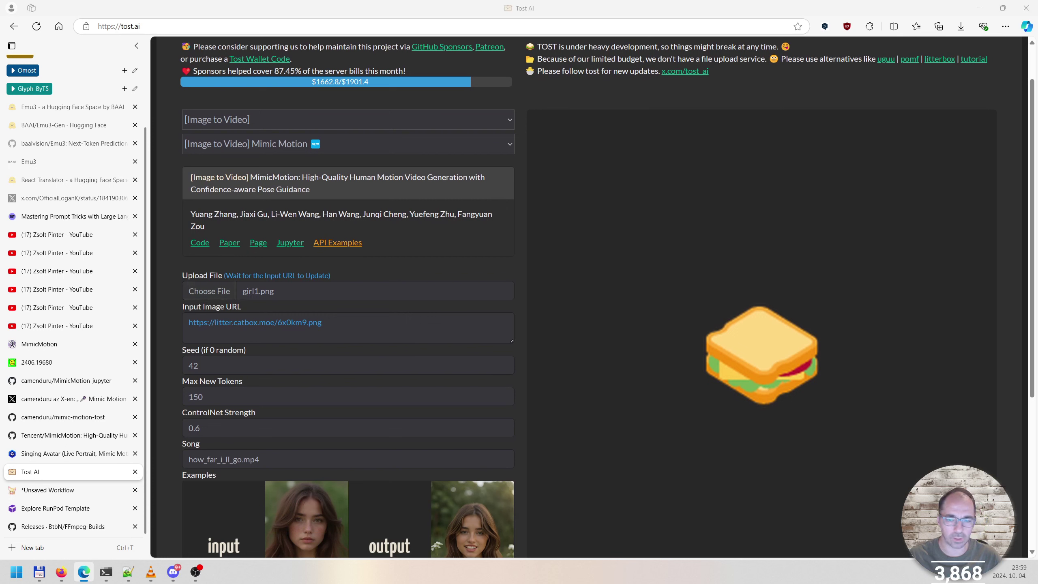
{"action": "key", "text": "Escape"}
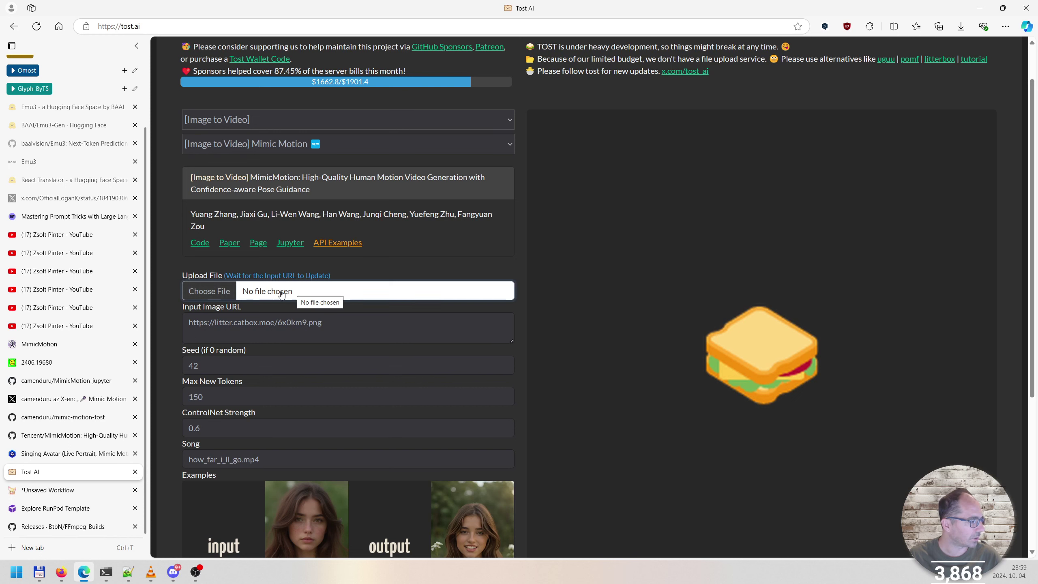
{"action": "left_click", "coordinate": [167, 315]}
{"action": "scroll", "coordinate": [213, 296], "scroll_direction": "down", "scroll_amount": 4}
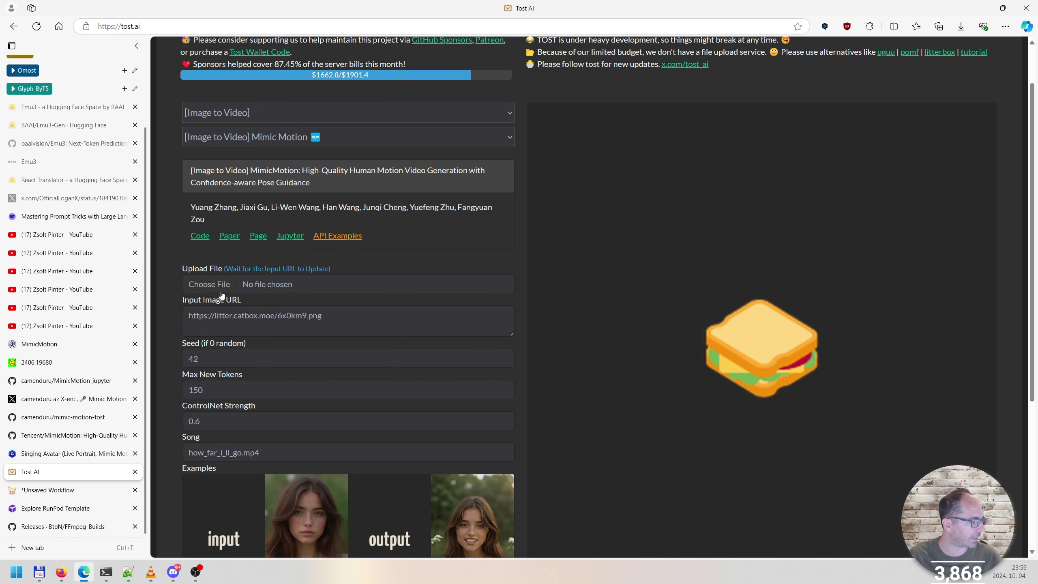
{"action": "left_click", "coordinate": [258, 313]}
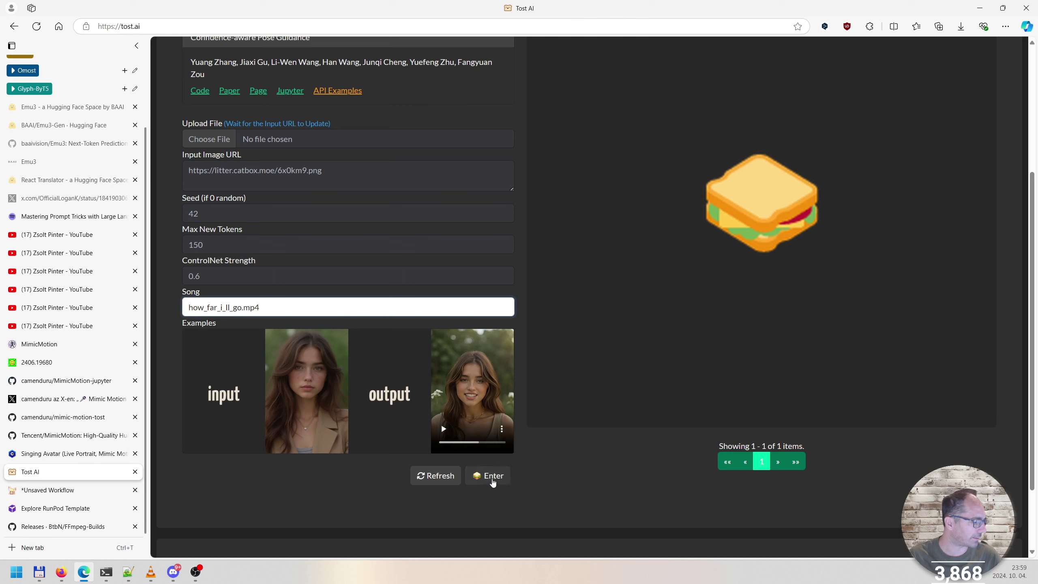
{"action": "scroll", "coordinate": [526, 436], "scroll_direction": "up", "scroll_amount": 5}
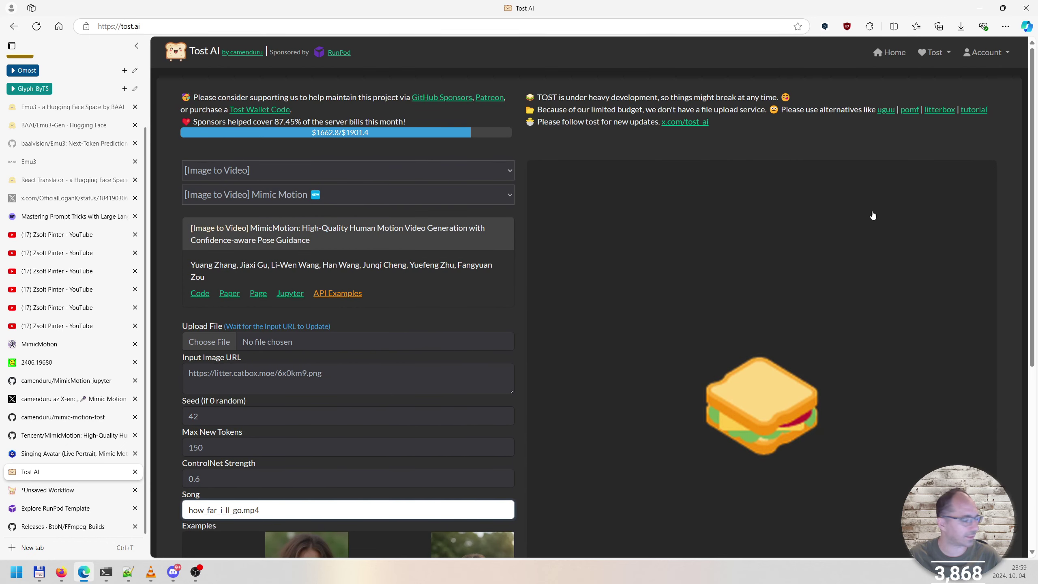
Check the mimic-motion job's status in Tost's refreshed Jobs list, opened in a separate tab and closed again
{"action": "left_click", "coordinate": [936, 52]}
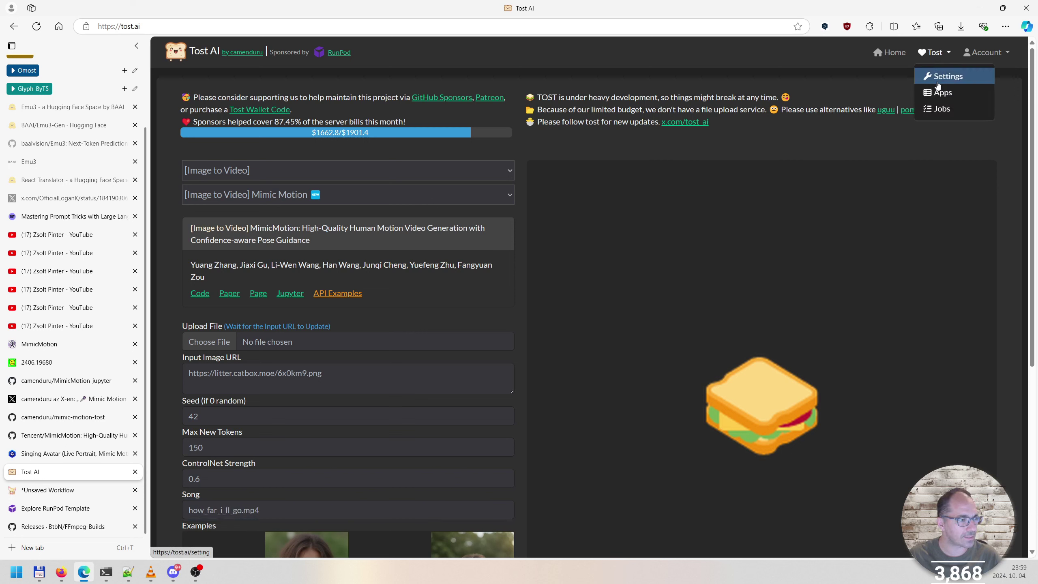
{"action": "right_click", "coordinate": [952, 111]}
{"action": "left_click", "coordinate": [967, 118]}
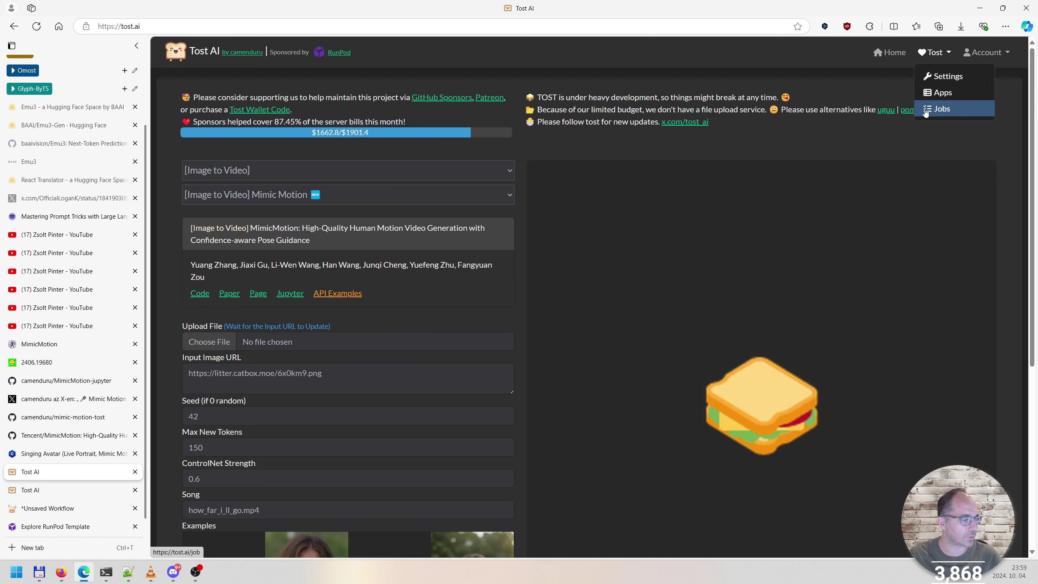
{"action": "left_click", "coordinate": [71, 490]}
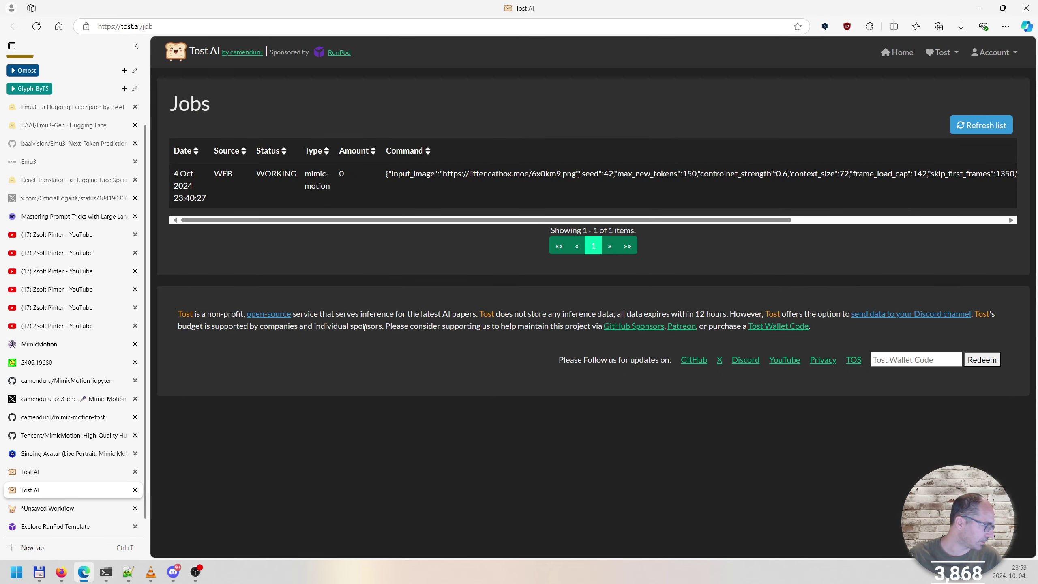
{"action": "left_click", "coordinate": [983, 129]}
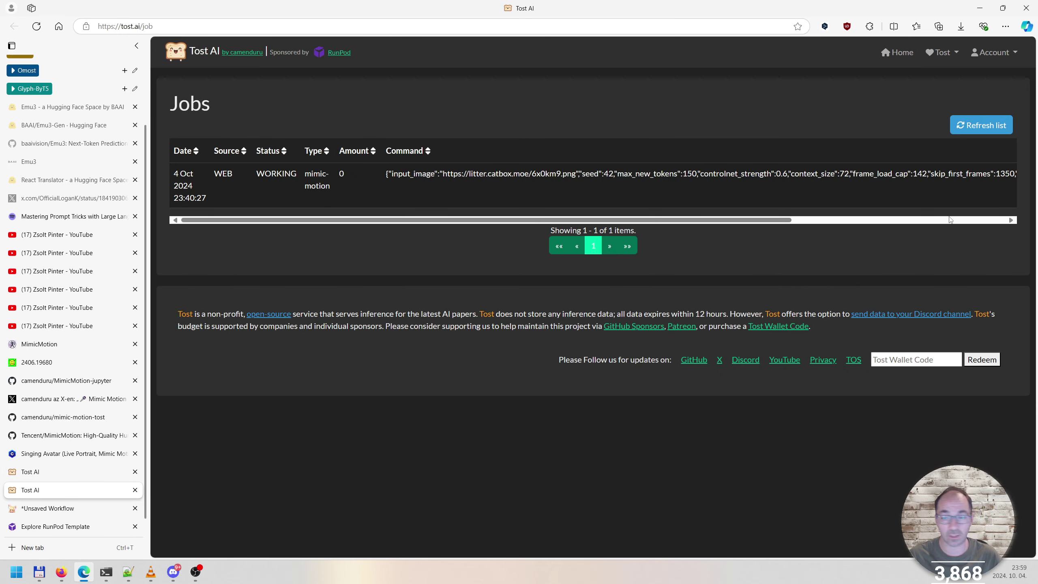
{"action": "middle_click", "coordinate": [33, 493]}
{"action": "left_click", "coordinate": [966, 131]}
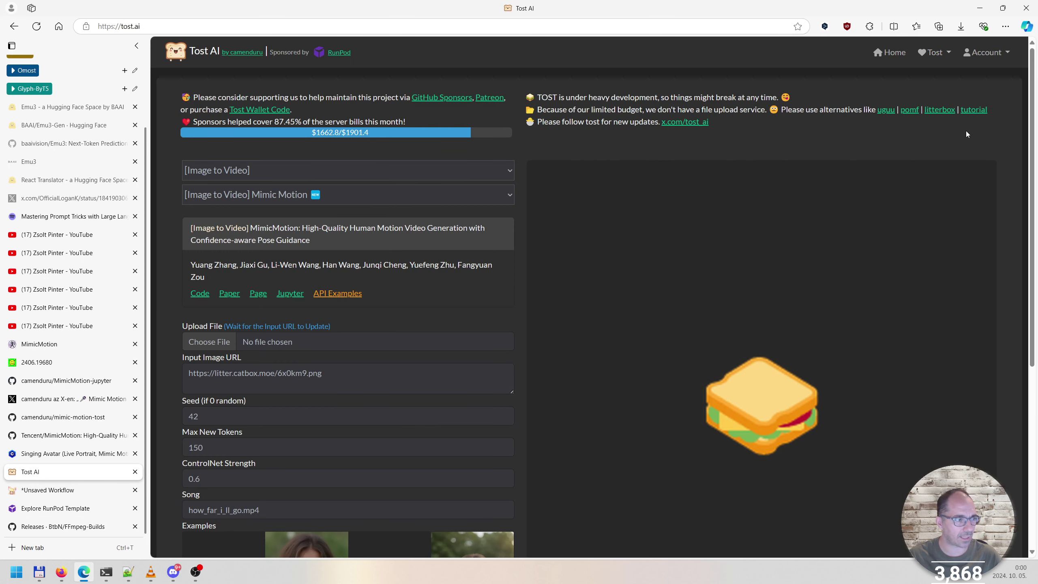
Look over the MimicMotion-jupyter repository's notebook entry and VRAM requirement, and return to the mimic-motion-tost repository
{"action": "mouse_move", "coordinate": [884, 172]}
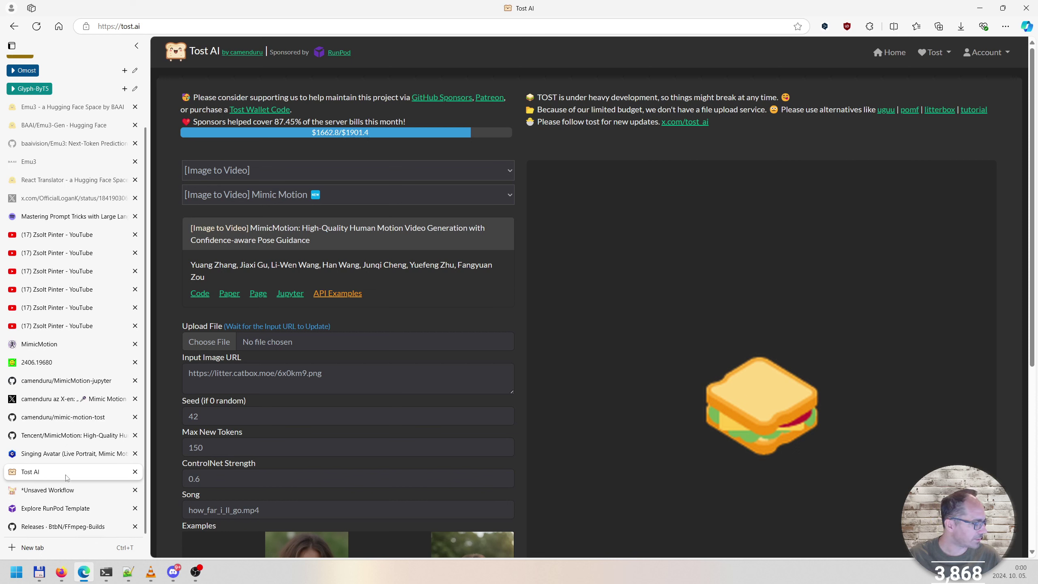
{"action": "mouse_move", "coordinate": [71, 490]}
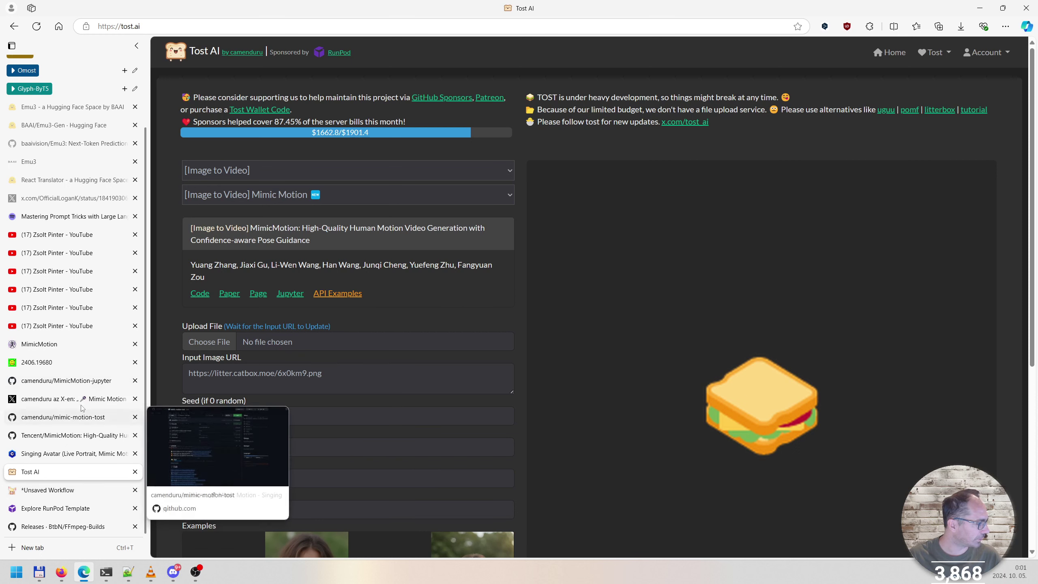
{"action": "left_click", "coordinate": [64, 382]}
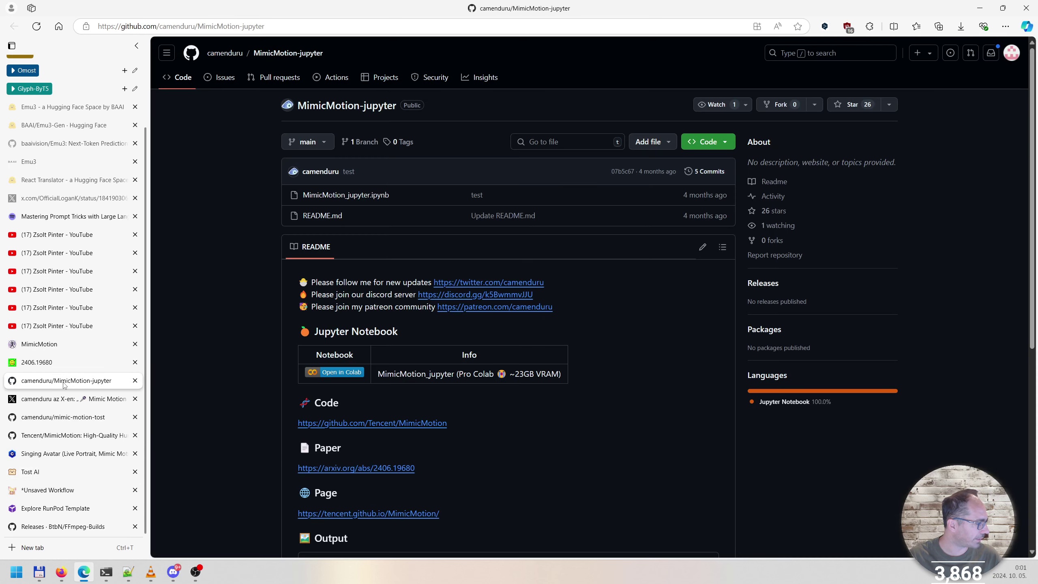
{"action": "left_click", "coordinate": [50, 419]}
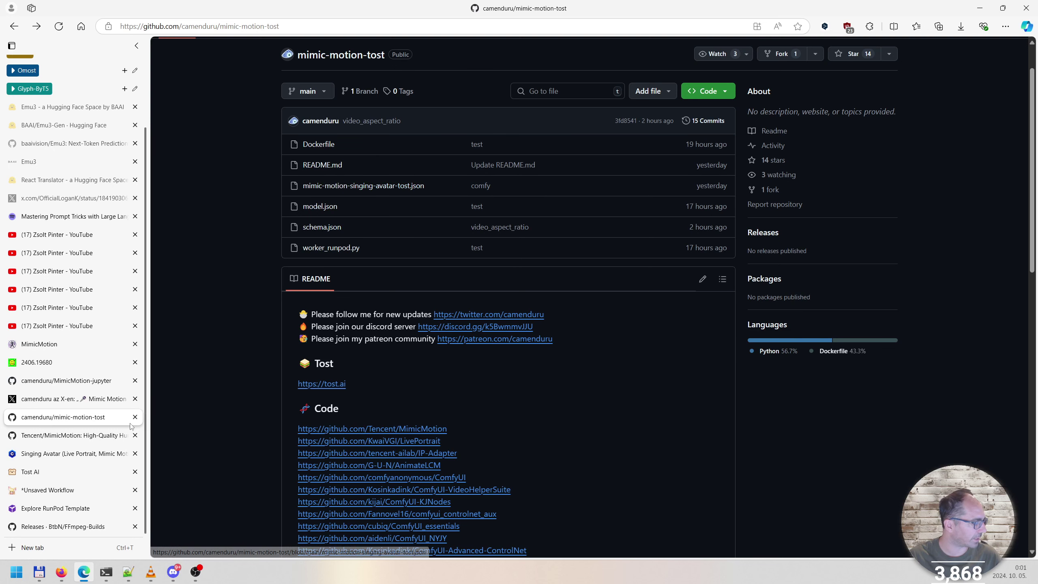
Switch to the unsaved workflow in ComfyUI and survey its chain of node groups
{"action": "left_click", "coordinate": [63, 493]}
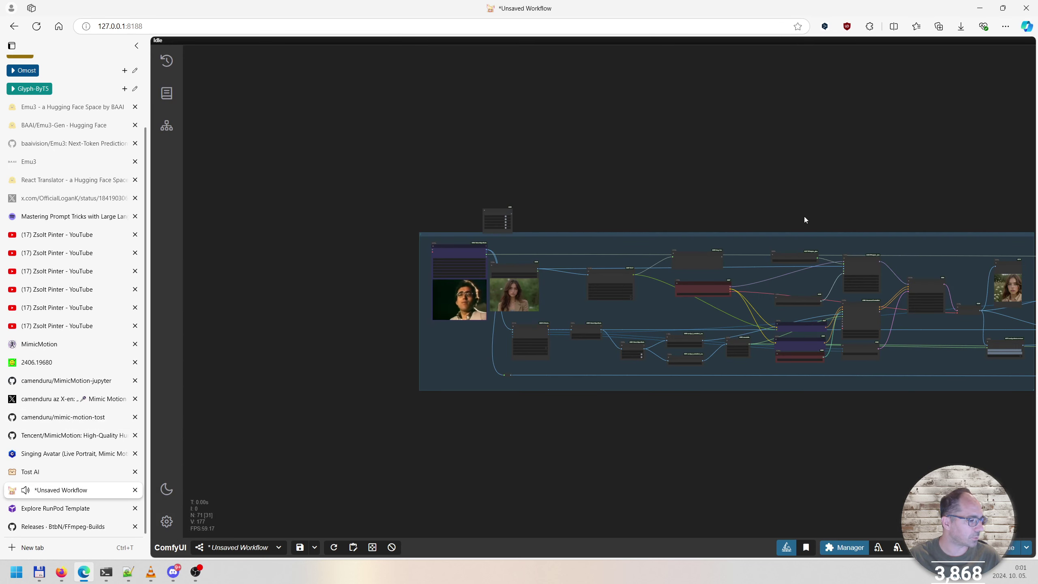
{"action": "scroll", "coordinate": [804, 221], "scroll_direction": "down", "scroll_amount": 3}
{"action": "left_click_drag", "start_coordinate": [876, 394], "coordinate": [623, 430]}
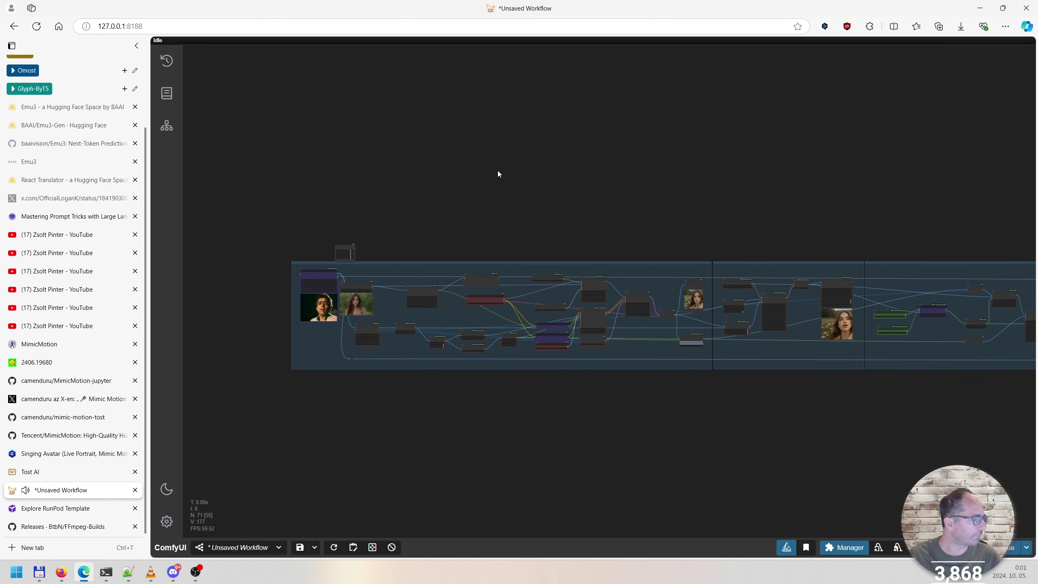
Search the YouTube channel's videos for "comfyui" and look through the beginner and installation guides
{"action": "left_click", "coordinate": [57, 235]}
{"action": "left_click", "coordinate": [619, 287]}
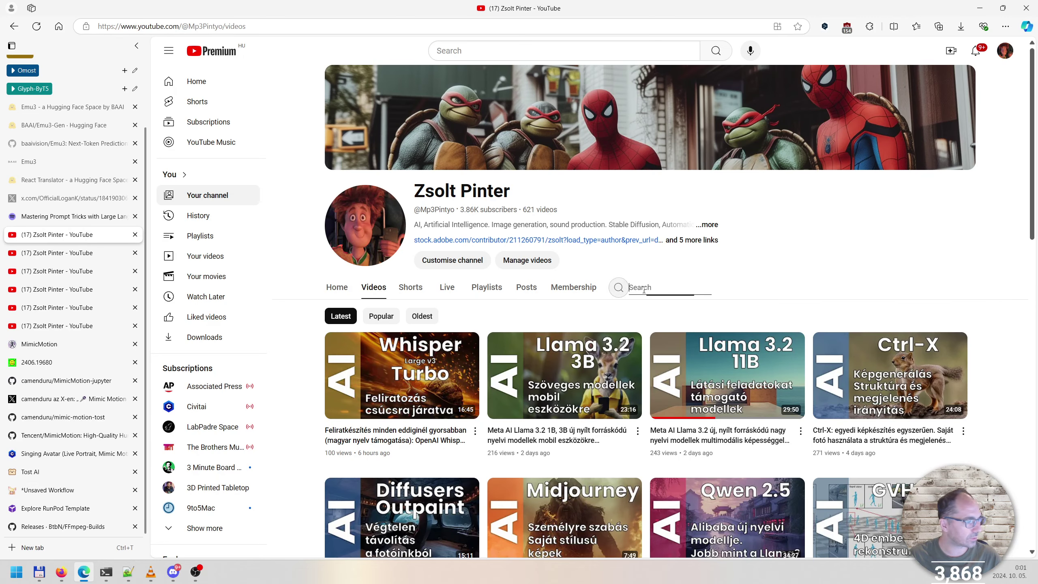
{"action": "type", "text": "comfyui"}
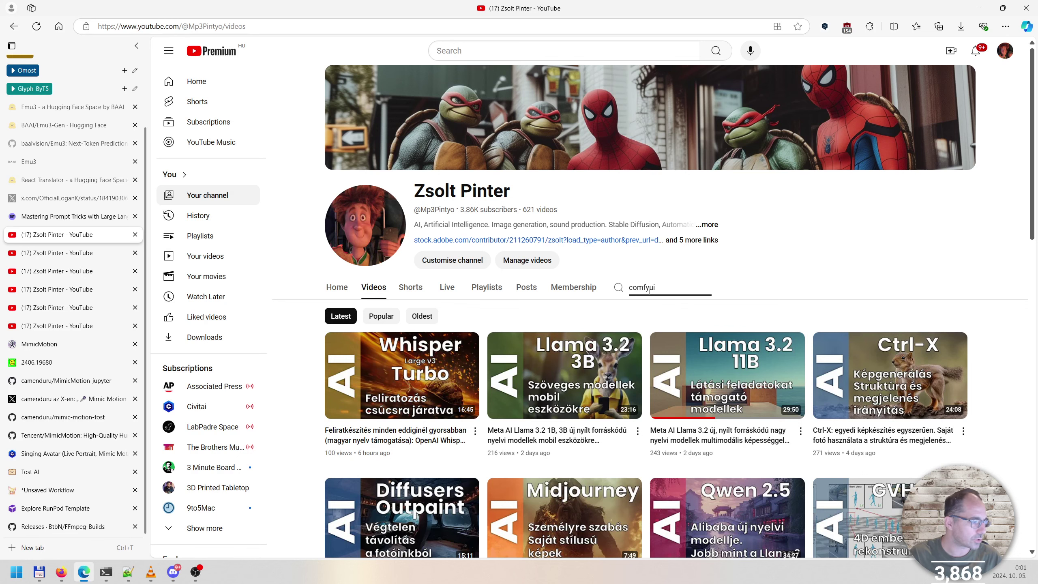
{"action": "key", "text": "Return"}
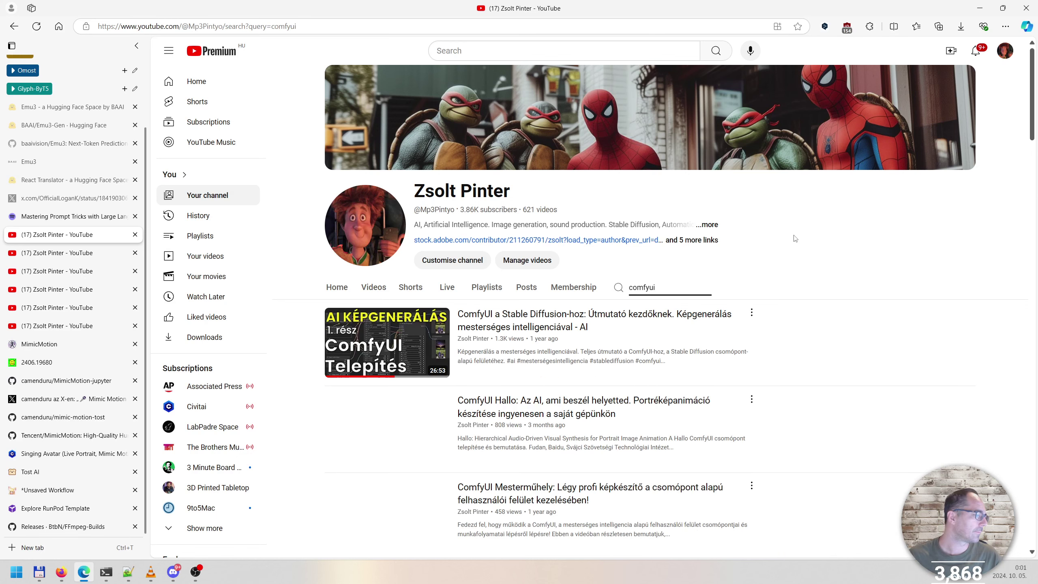
{"action": "scroll", "coordinate": [496, 395], "scroll_direction": "down", "scroll_amount": 2}
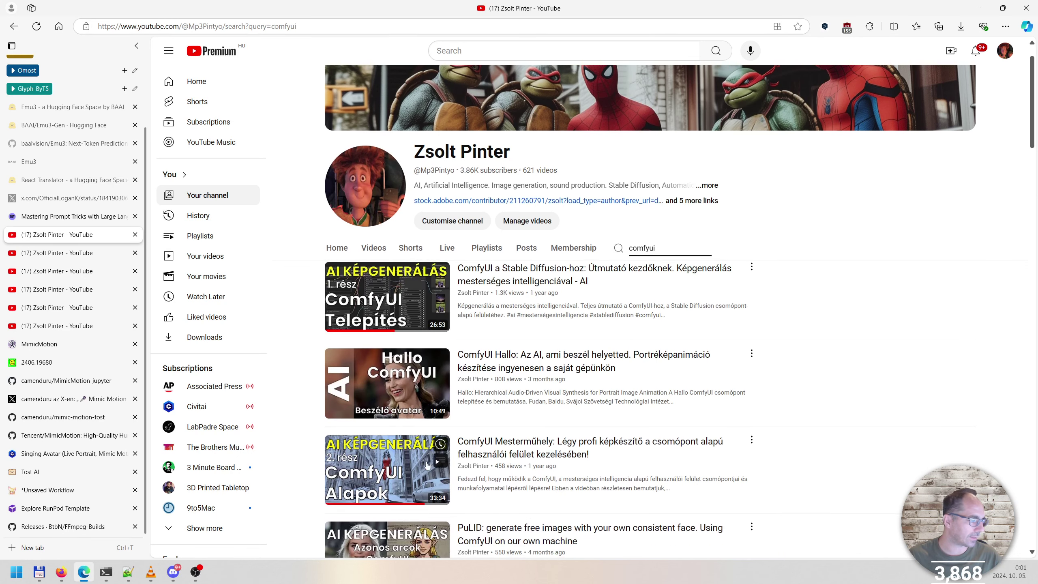
{"action": "scroll", "coordinate": [507, 431], "scroll_direction": "up", "scroll_amount": 2}
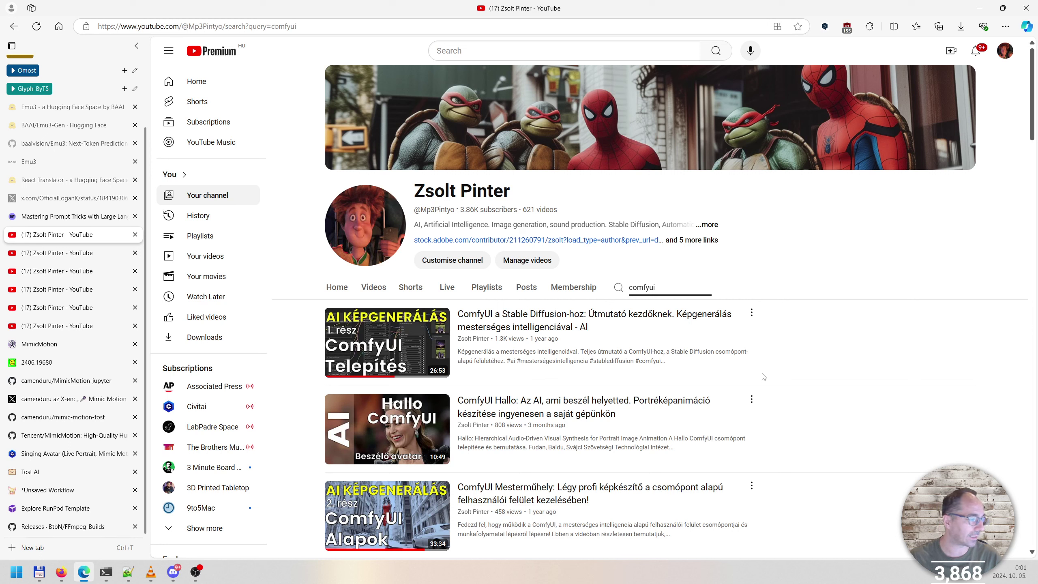
Review the full list of code repositories linked in the mimic-motion-tost README
{"action": "mouse_move", "coordinate": [430, 348]}
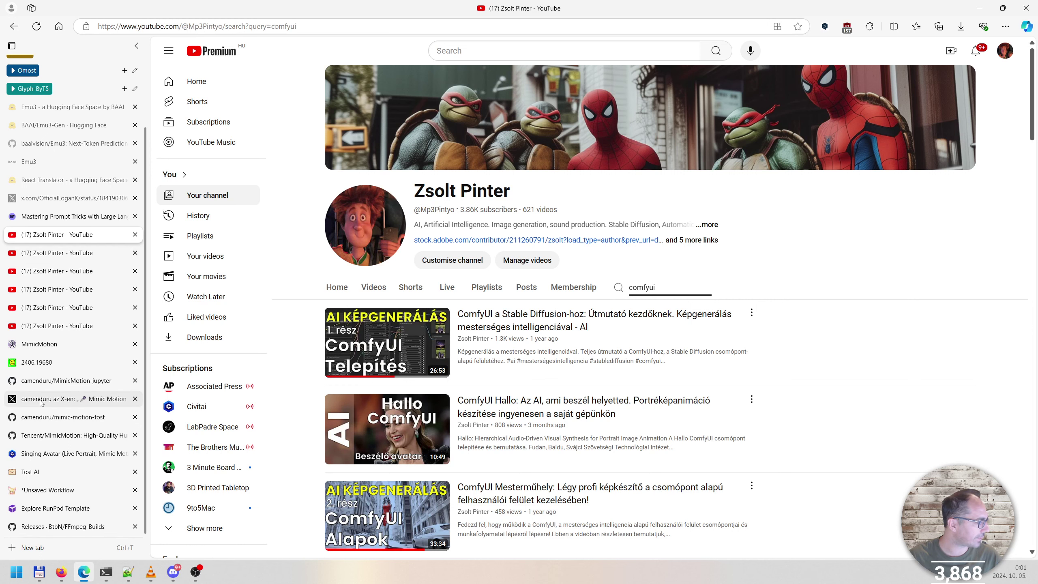
{"action": "left_click", "coordinate": [41, 417]}
{"action": "scroll", "coordinate": [518, 424], "scroll_direction": "down", "scroll_amount": 5}
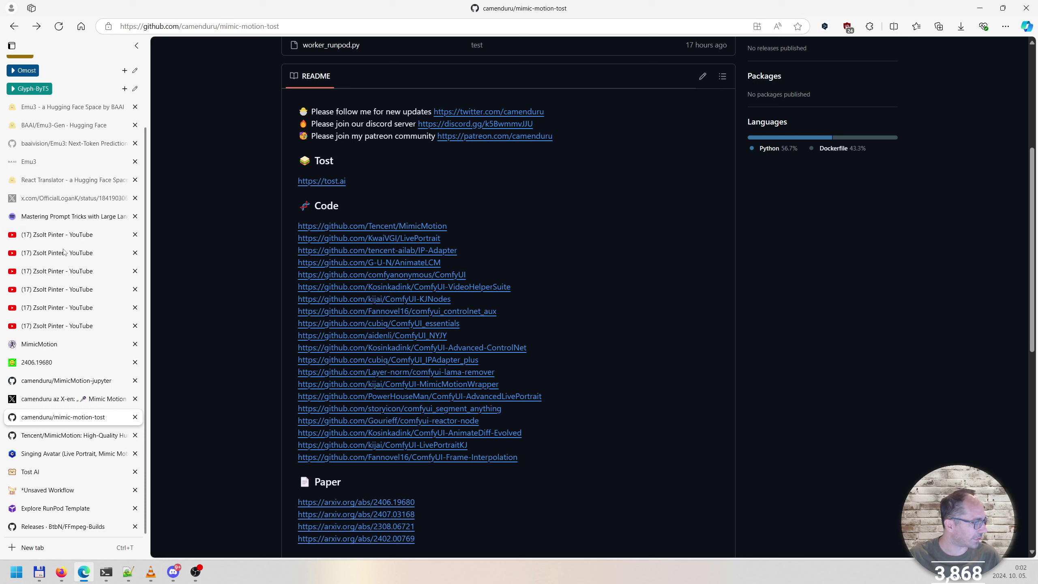
Review the channel's prepared YouTube search pages for "liveportrait", "animatediff" and "reactor" as background on the workflow's components
{"action": "mouse_move", "coordinate": [64, 255]}
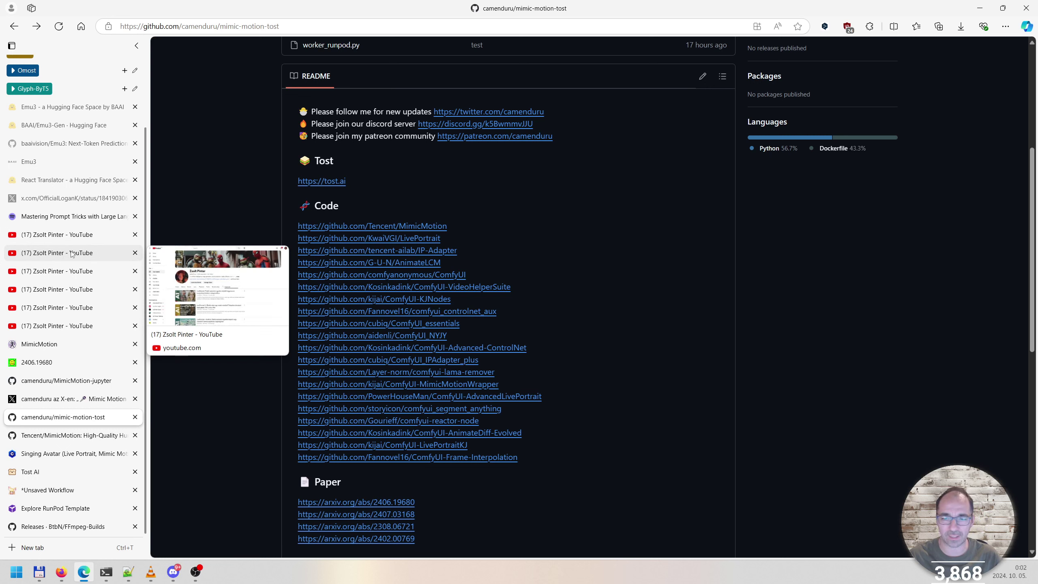
{"action": "left_click", "coordinate": [76, 254]}
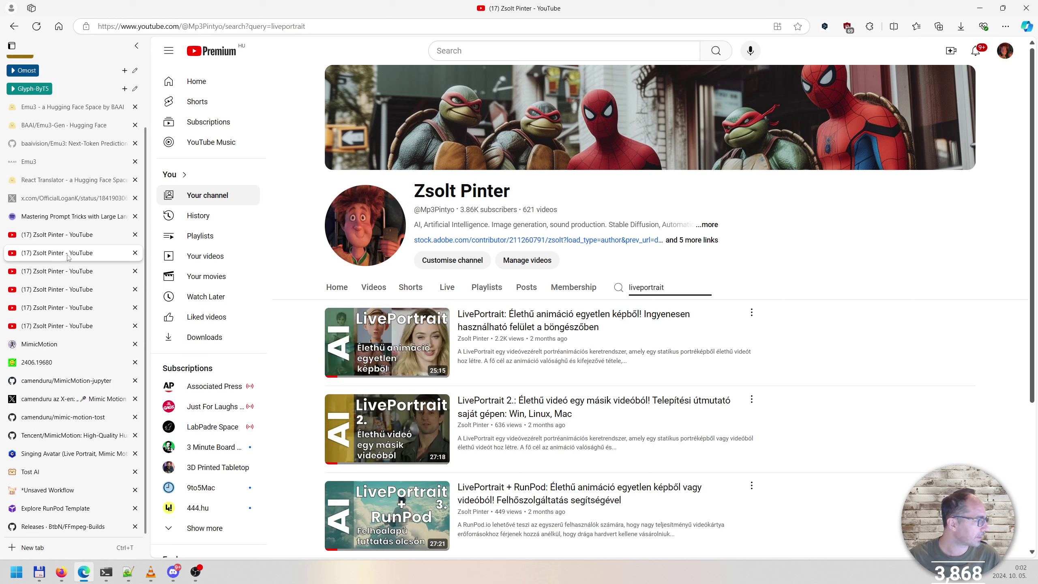
{"action": "left_click", "coordinate": [71, 270]}
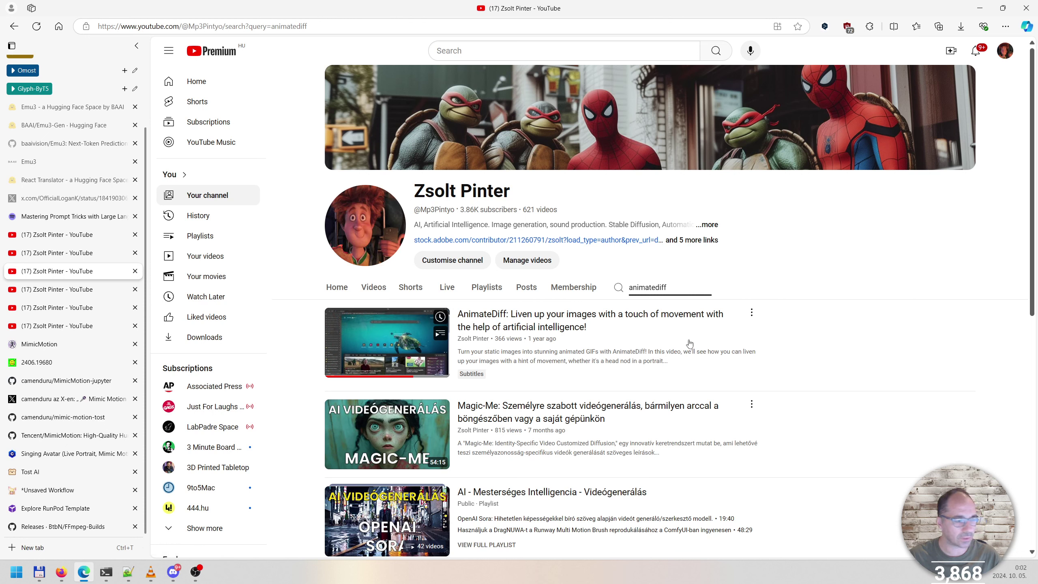
{"action": "key", "text": "ctrl+Tab"}
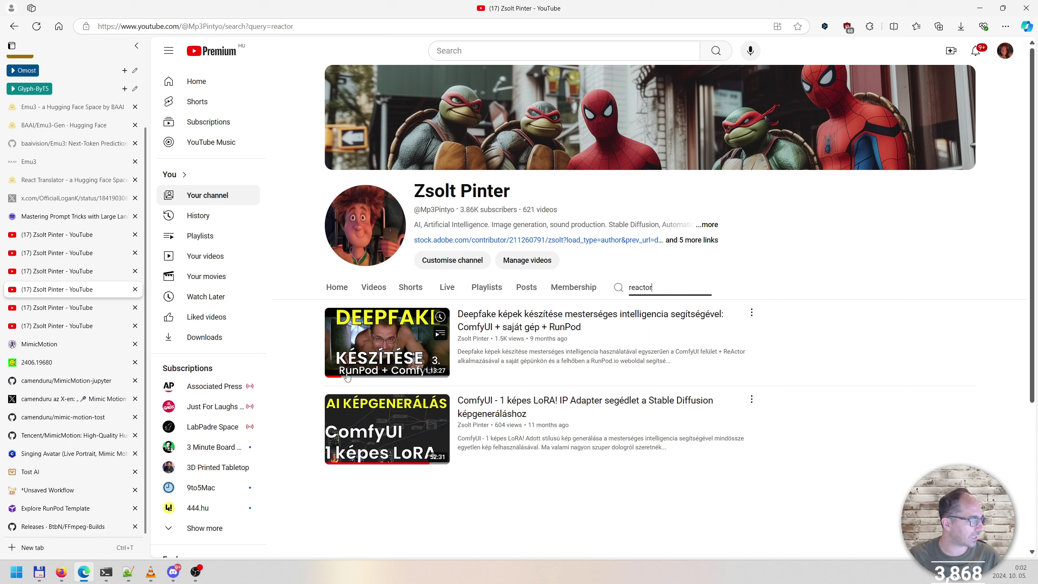
Review the channel's prepared searches for "ip adapter" and "controlnet", and return to the mimic-motion-tost repository's README
{"action": "left_click", "coordinate": [85, 312]}
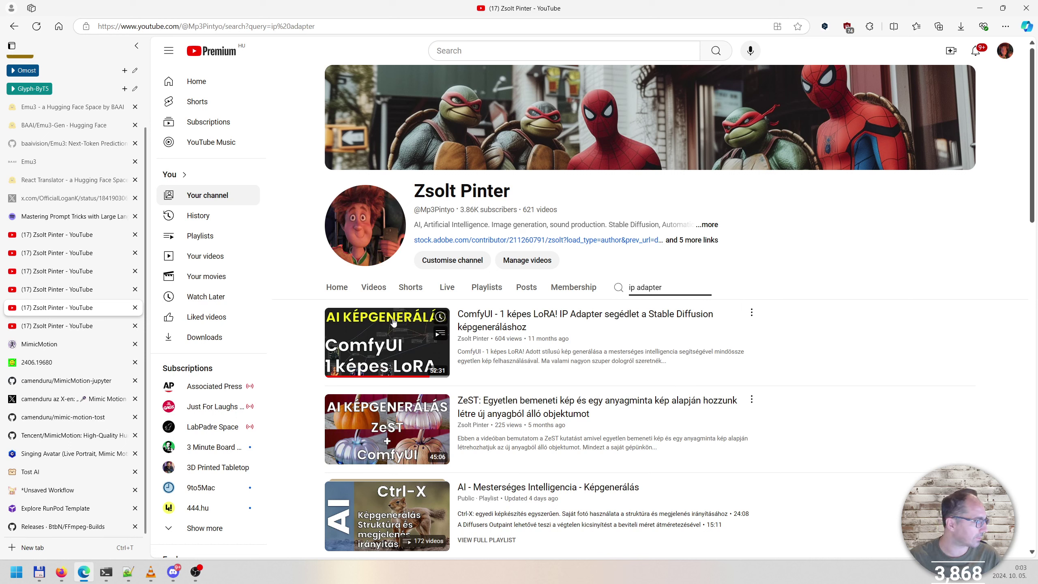
{"action": "key", "text": "ctrl+Tab"}
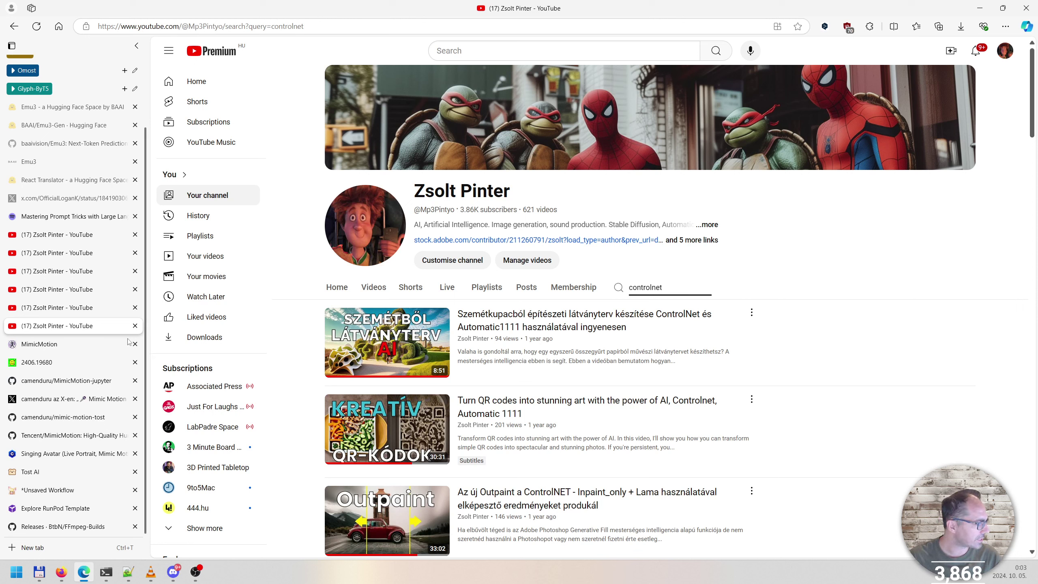
{"action": "left_click", "coordinate": [75, 417]}
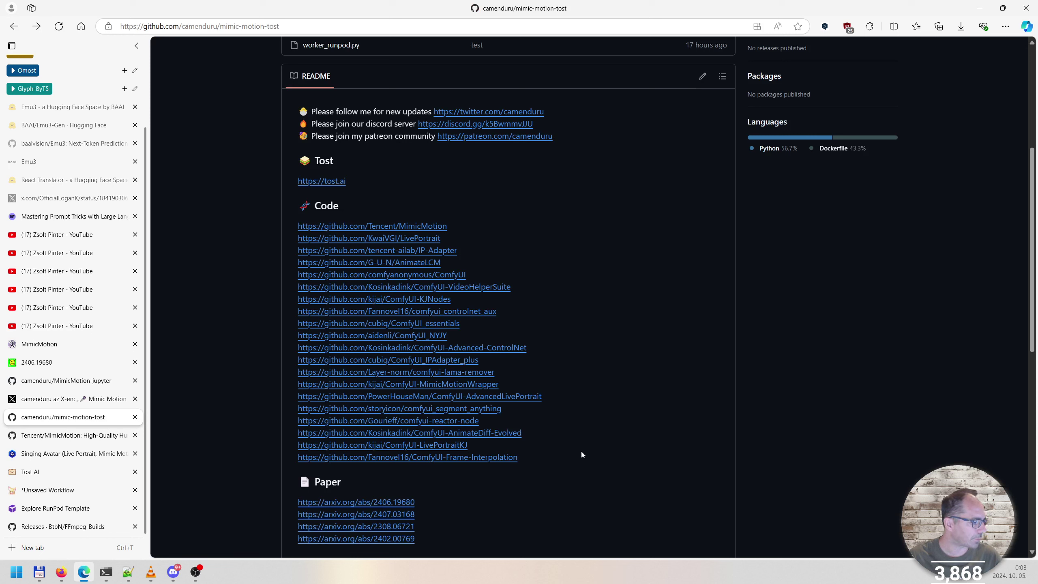
Return to the unsaved workflow in ComfyUI and survey its node groups from the video and image inputs through the later stages
{"action": "left_click", "coordinate": [48, 490]}
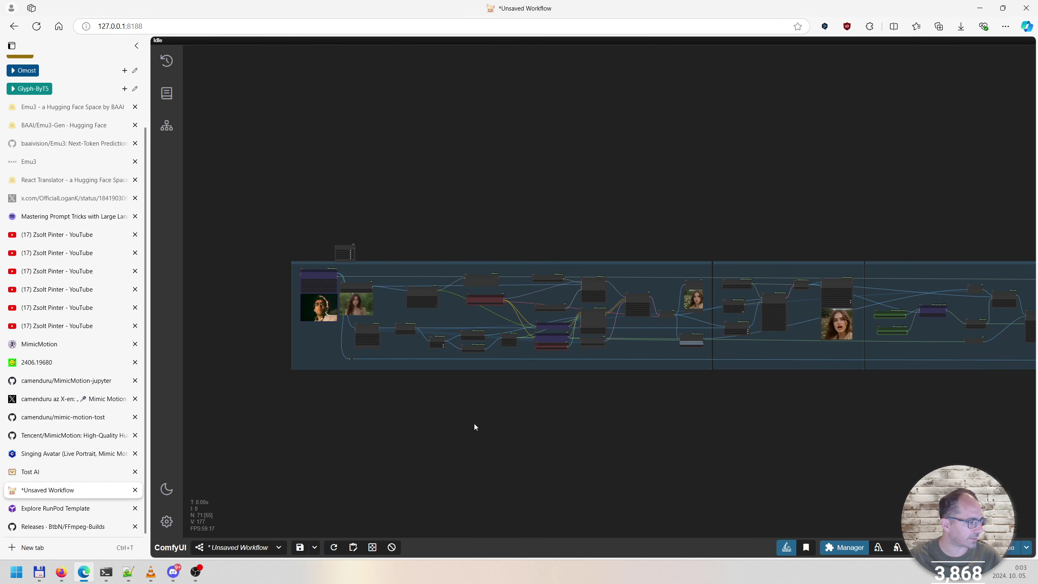
{"action": "left_click_drag", "start_coordinate": [851, 410], "coordinate": [384, 410]}
{"action": "left_click_drag", "start_coordinate": [924, 403], "coordinate": [590, 396]}
{"action": "left_click_drag", "start_coordinate": [472, 401], "coordinate": [799, 386]}
{"action": "left_click_drag", "start_coordinate": [504, 412], "coordinate": [793, 404]}
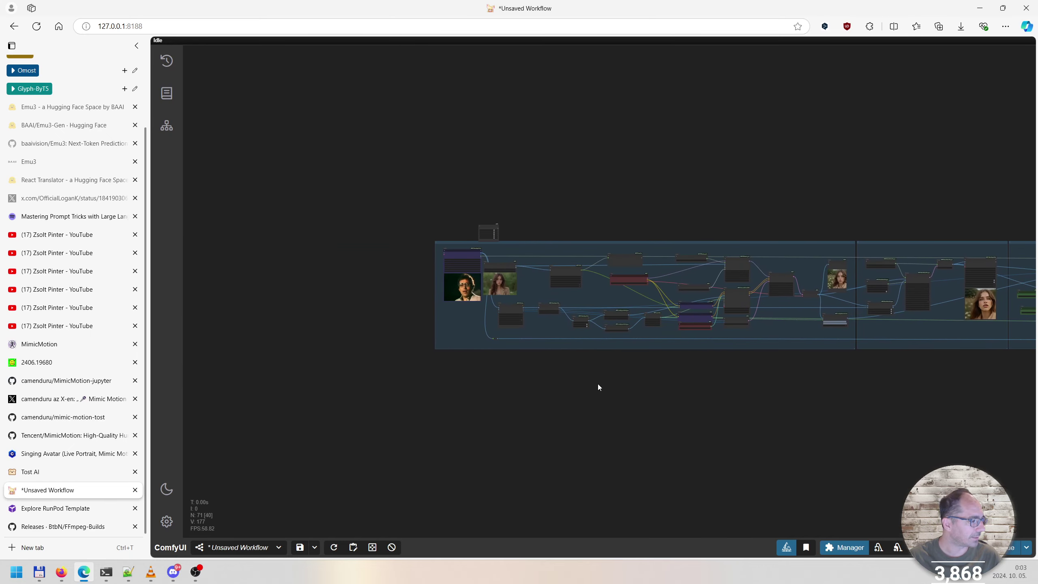
{"action": "left_click_drag", "start_coordinate": [582, 190], "coordinate": [533, 223]}
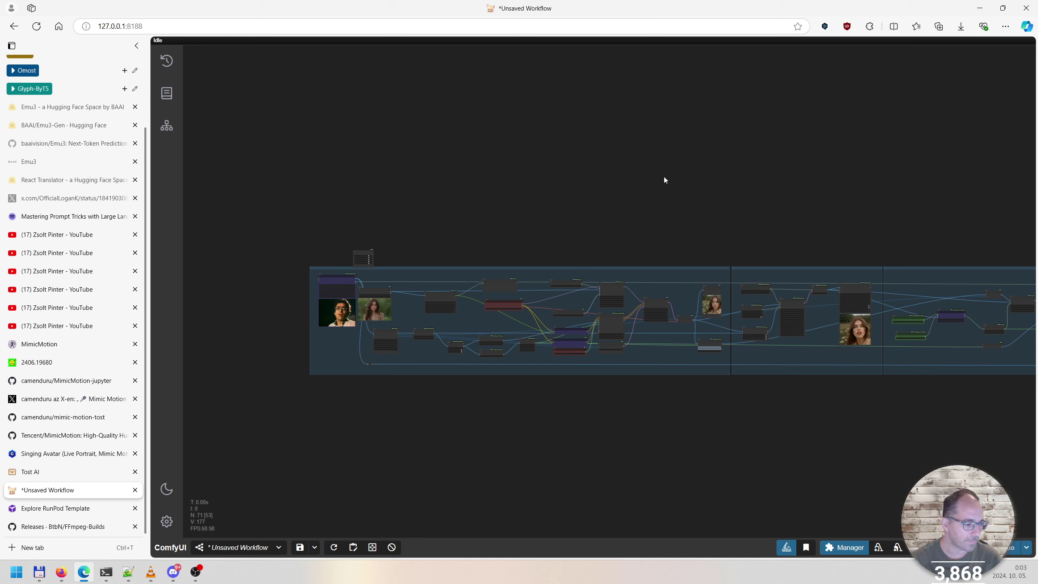
Open the ComfyUI Manager to show the Install Missing Custom Nodes option, and close it again
{"action": "left_click", "coordinate": [853, 556]}
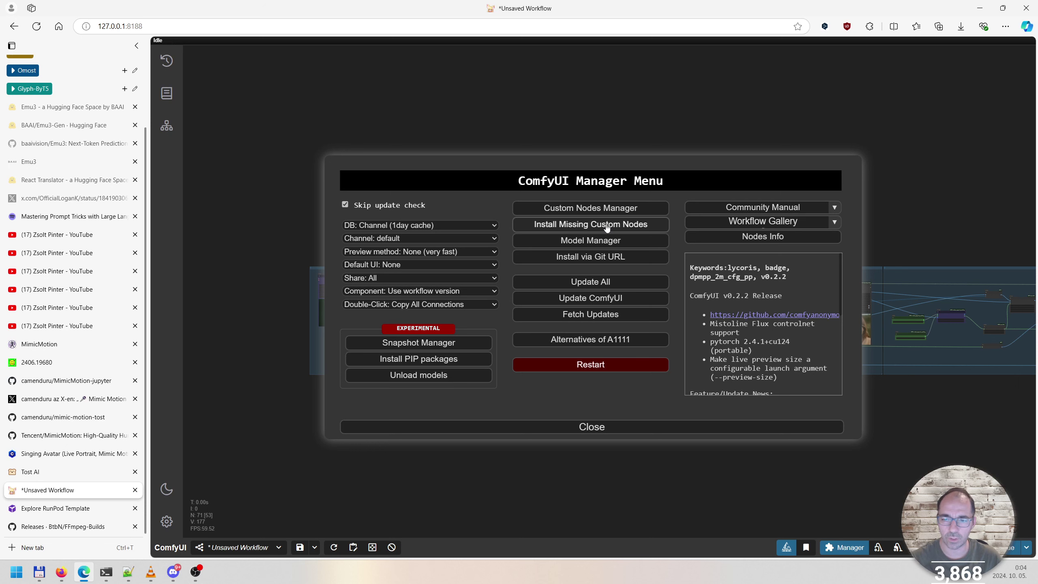
{"action": "left_click", "coordinate": [558, 429]}
Examine the Fast Groups Bypasser node above the first group and its Enable 1 to Enable 5 switches
{"action": "scroll", "coordinate": [310, 293], "scroll_direction": "up", "scroll_amount": 5}
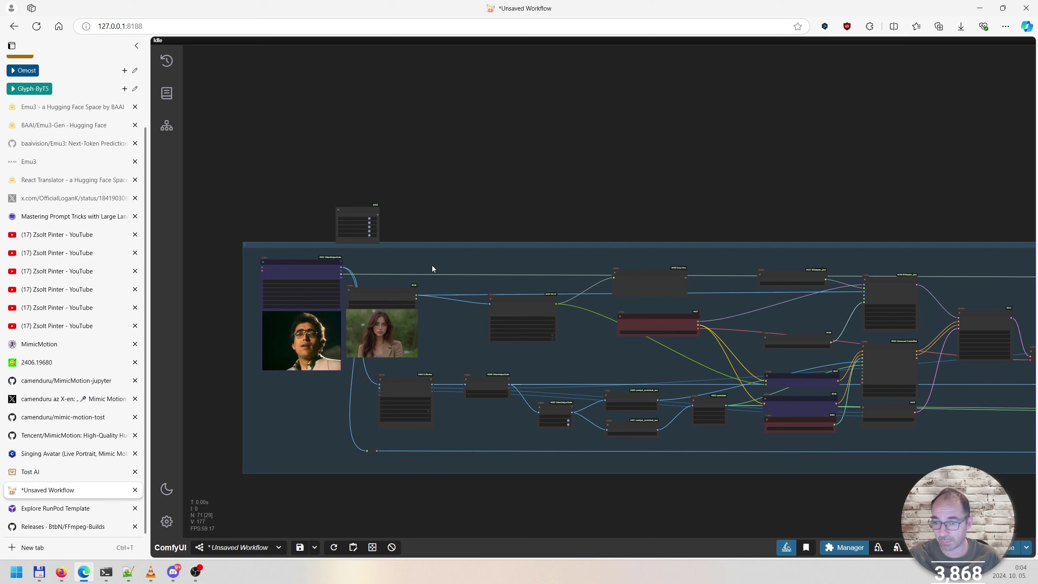
{"action": "scroll", "coordinate": [490, 193], "scroll_direction": "left", "scroll_amount": 5}
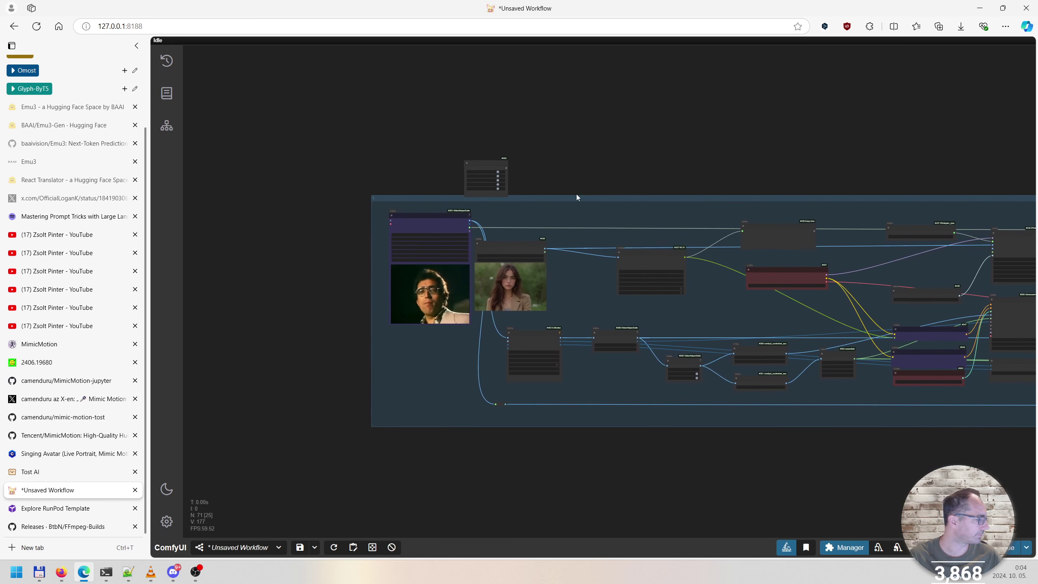
{"action": "scroll", "coordinate": [437, 292], "scroll_direction": "up", "scroll_amount": 2}
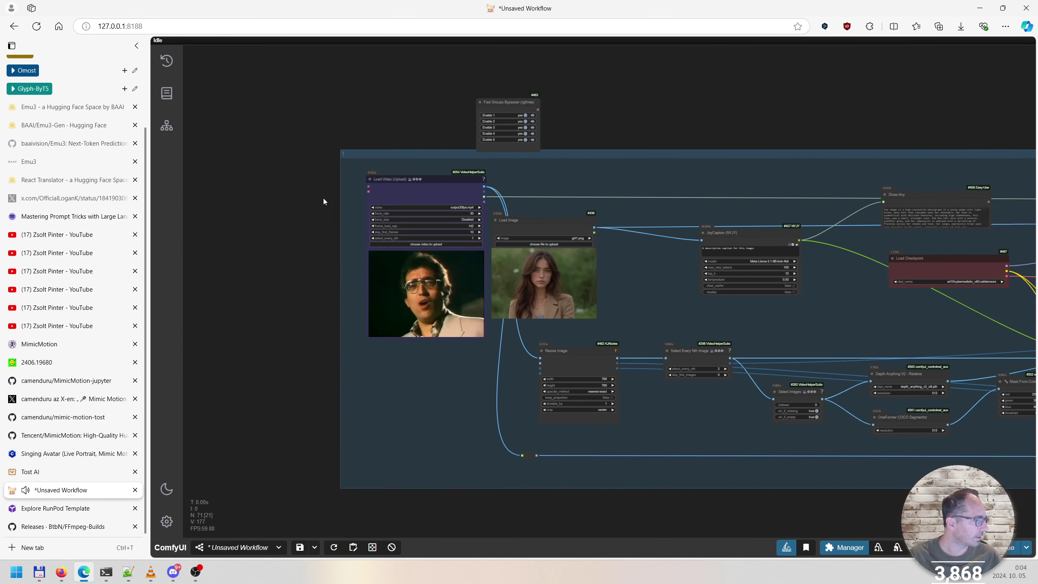
{"action": "scroll", "coordinate": [322, 196], "scroll_direction": "up", "scroll_amount": 3}
{"action": "left_click_drag", "start_coordinate": [438, 66], "coordinate": [314, 89]}
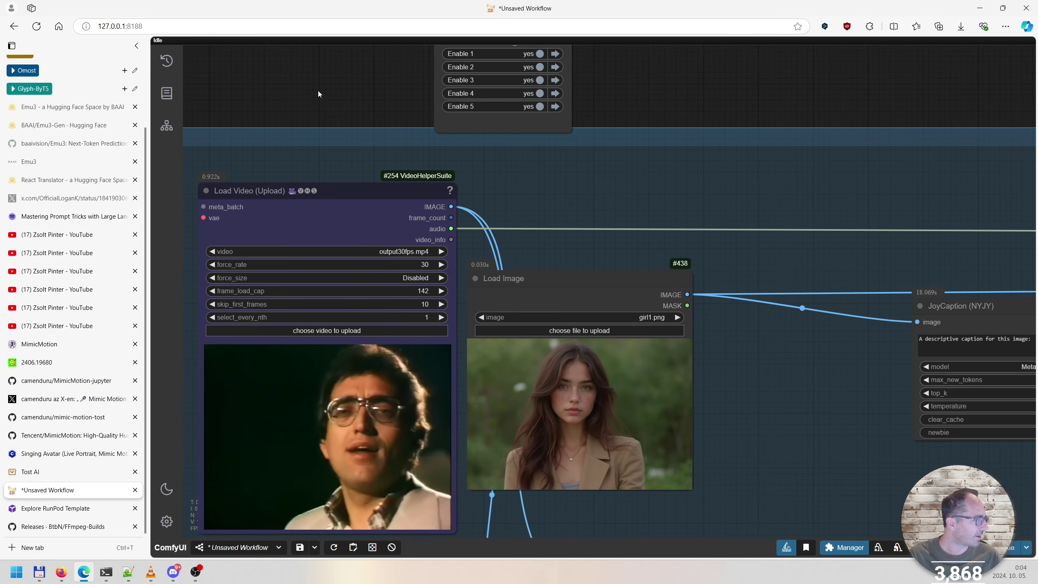
{"action": "left_click_drag", "start_coordinate": [318, 90], "coordinate": [301, 175]}
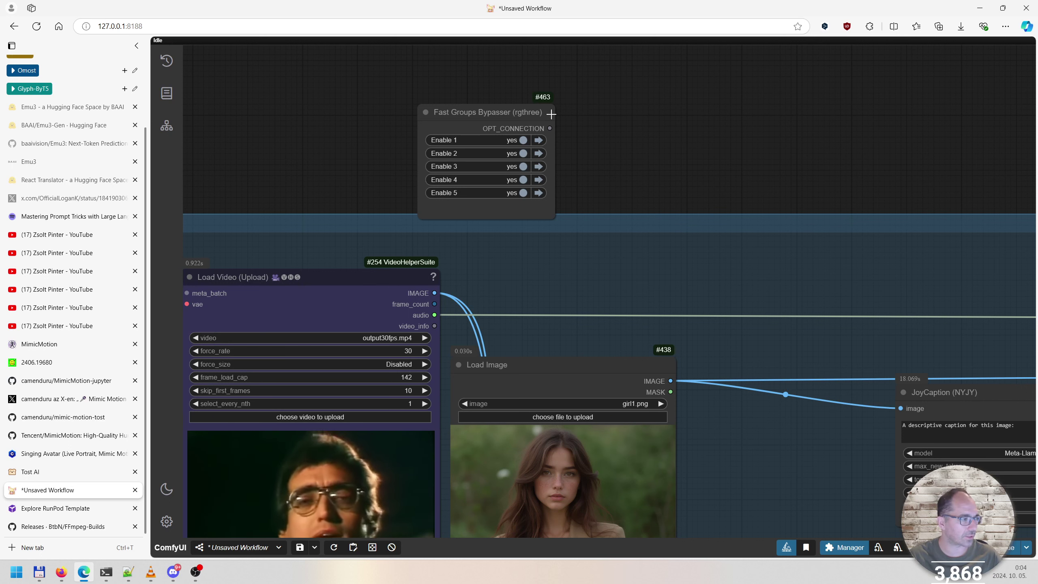
Examine the Load Video node's settings, including the source video, force_rate, frame_load_cap and skip_first_frames
{"action": "left_click_drag", "start_coordinate": [326, 164], "coordinate": [395, 54]}
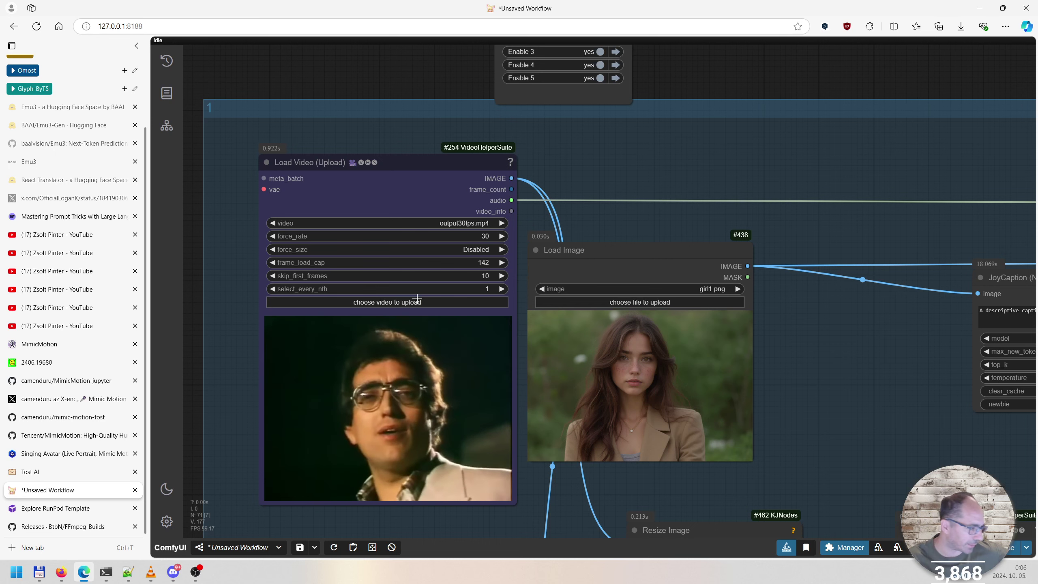
{"action": "scroll", "coordinate": [417, 298], "scroll_direction": "up", "scroll_amount": 4}
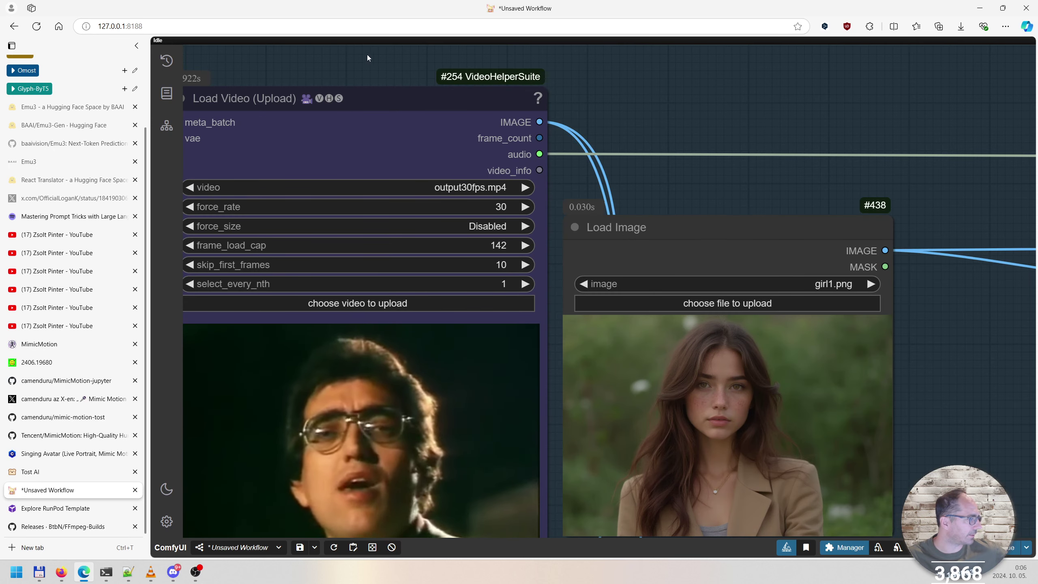
{"action": "left_click_drag", "start_coordinate": [362, 63], "coordinate": [442, 72]}
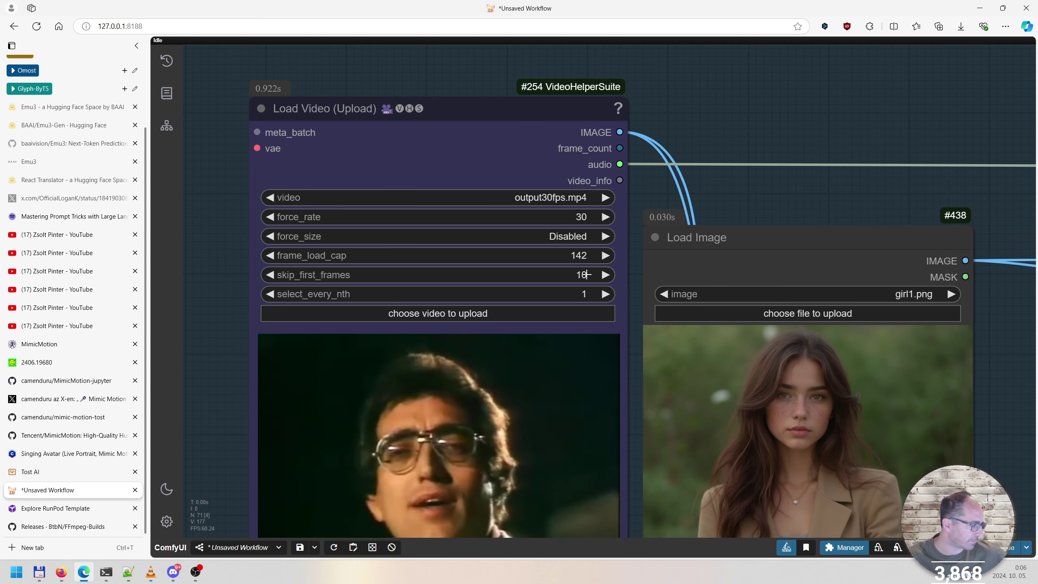
{"action": "scroll", "coordinate": [586, 274], "scroll_direction": "up", "scroll_amount": 3}
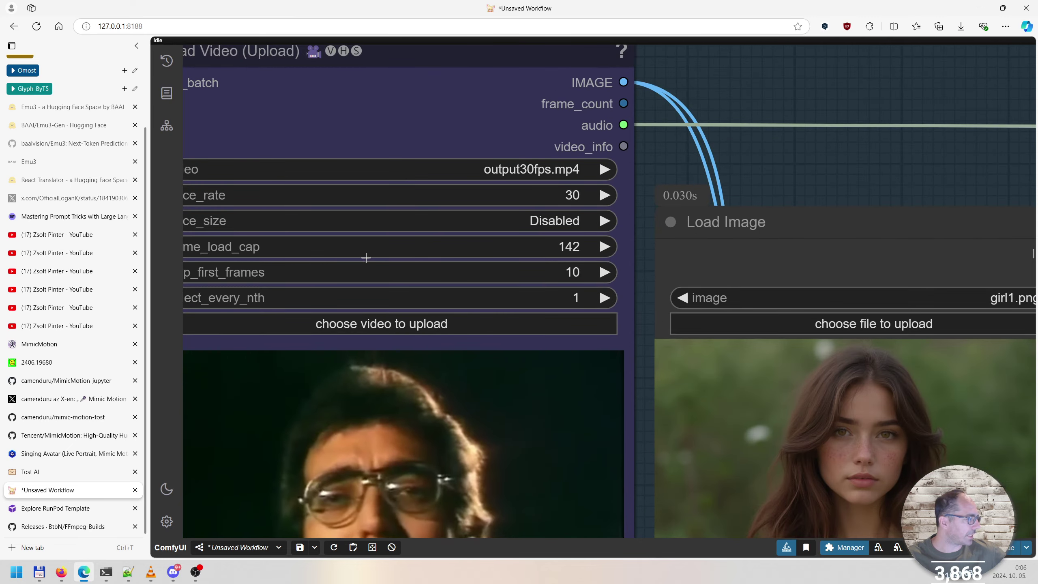
{"action": "scroll", "coordinate": [274, 258], "scroll_direction": "down", "scroll_amount": 3}
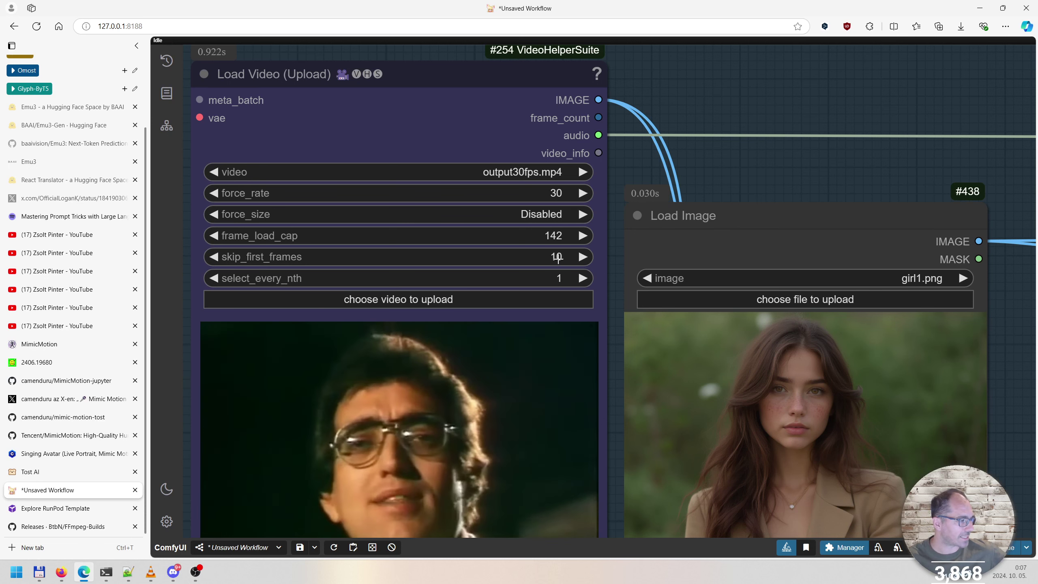
{"action": "scroll", "coordinate": [556, 256], "scroll_direction": "up", "scroll_amount": 1}
{"action": "scroll", "coordinate": [552, 255], "scroll_direction": "down", "scroll_amount": 1}
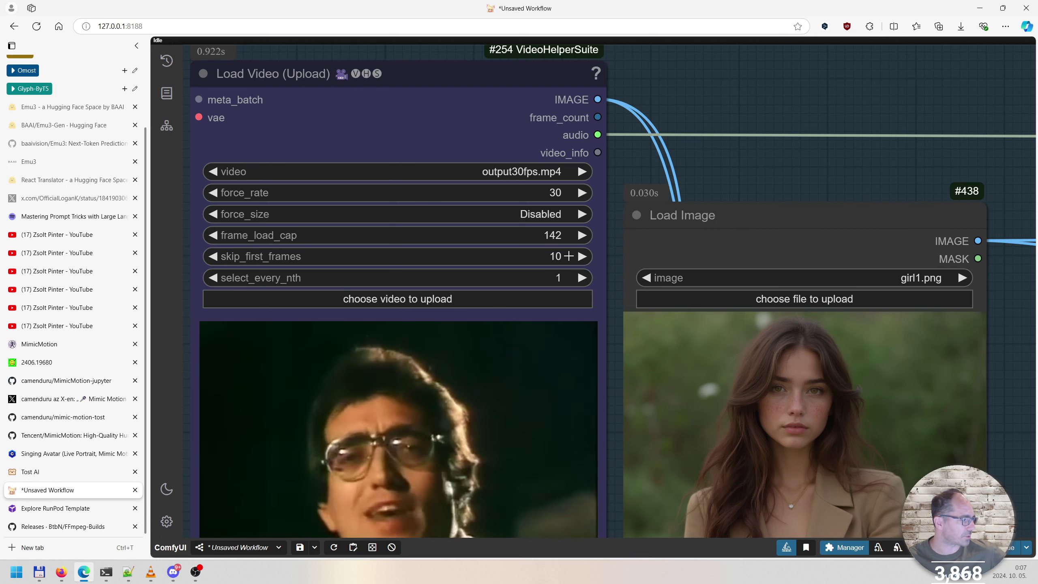
{"action": "scroll", "coordinate": [561, 260], "scroll_direction": "down", "scroll_amount": 5}
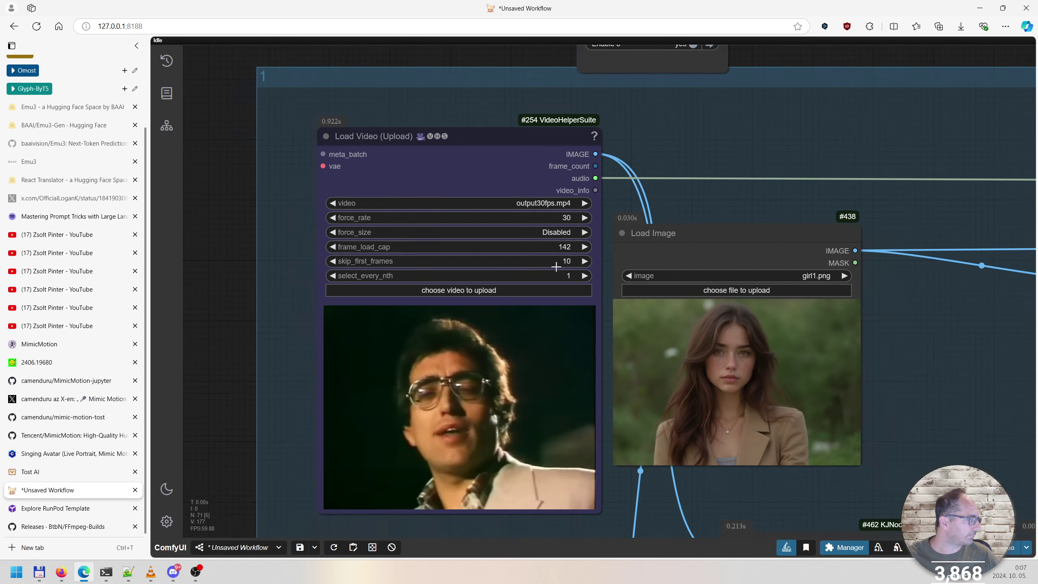
{"action": "scroll", "coordinate": [554, 216], "scroll_direction": "up", "scroll_amount": 3}
{"action": "scroll", "coordinate": [554, 216], "scroll_direction": "up", "scroll_amount": 3}
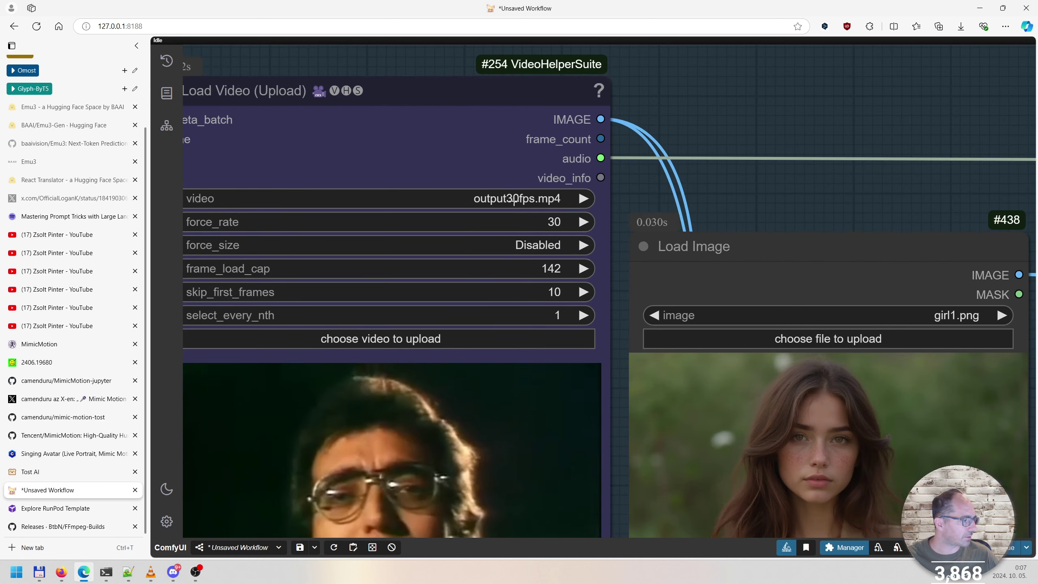
{"action": "scroll", "coordinate": [540, 200], "scroll_direction": "down", "scroll_amount": 5}
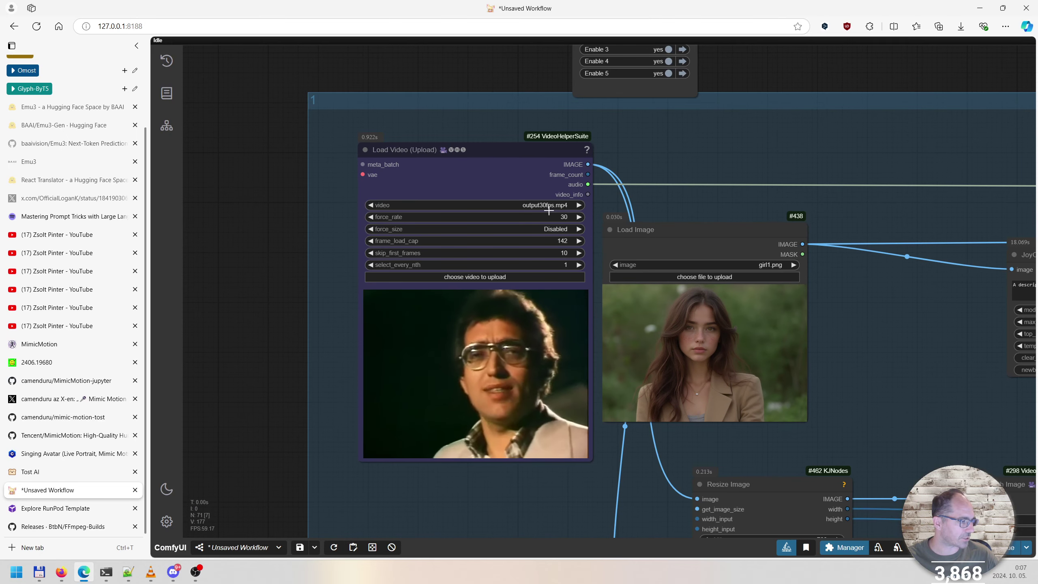
{"action": "left_click_drag", "start_coordinate": [284, 290], "coordinate": [247, 266]}
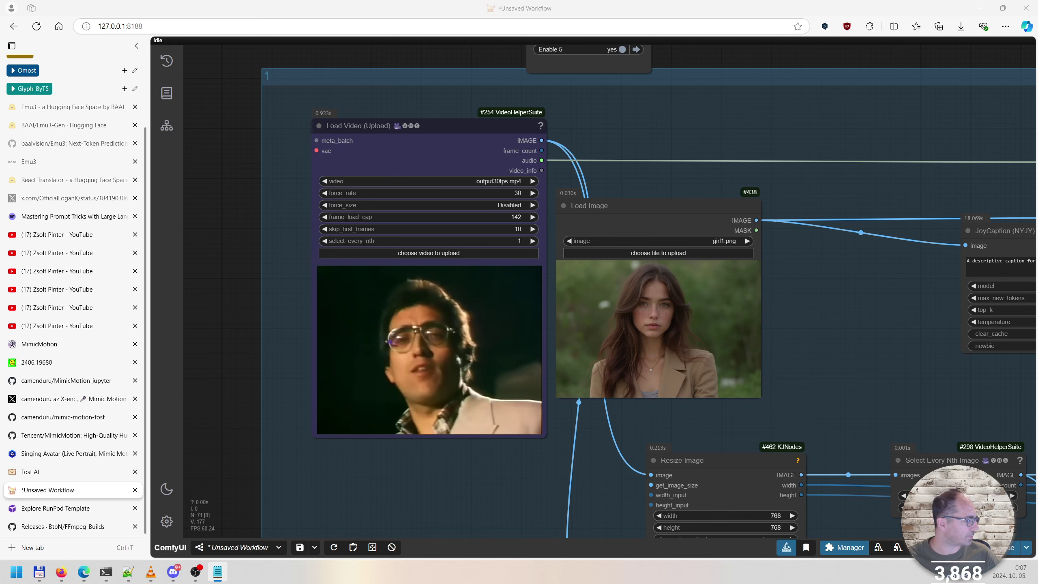
View the FFmpeg-Builds releases page on GitHub and switch to the Notepad window containing the ffmpeg commands
{"action": "left_click", "coordinate": [78, 526]}
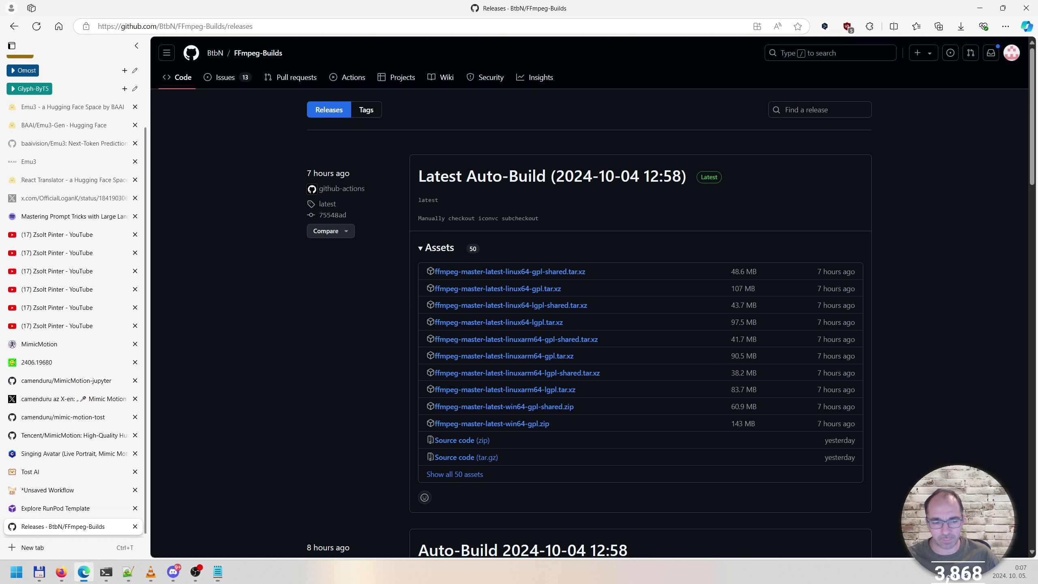
{"action": "key", "text": "alt+Tab"}
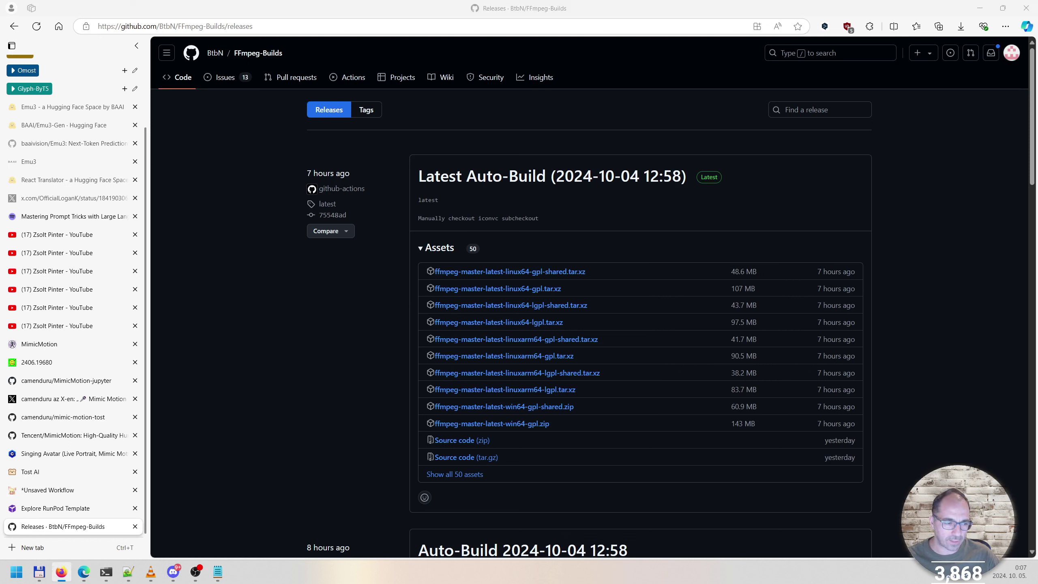
{"action": "key", "text": "alt+Tab"}
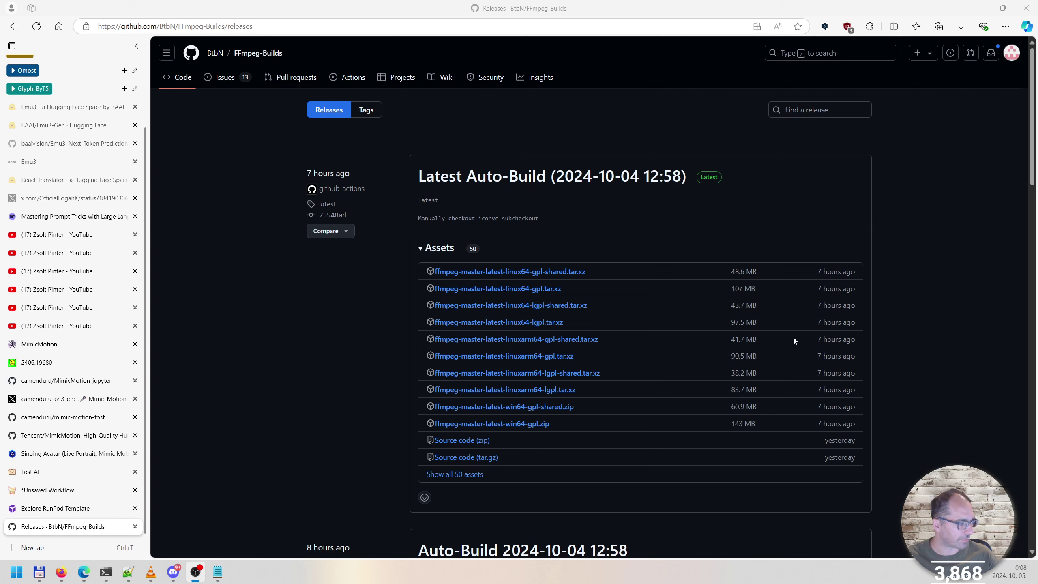
{"action": "key", "text": "alt+Tab"}
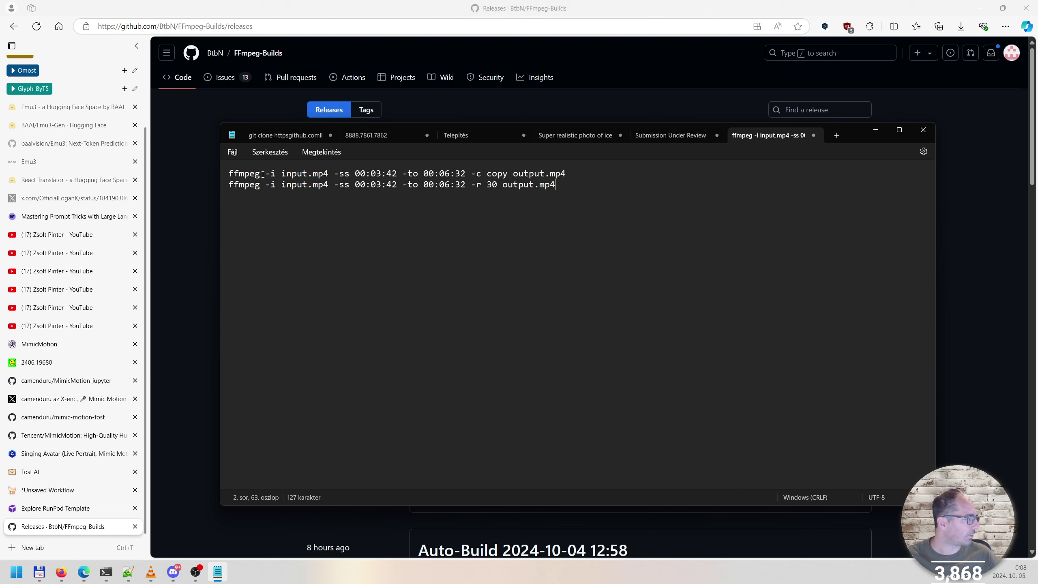
Walk through the first ffmpeg trimming command, highlighting the whole line, input.mp4 and the start time 00:03:42, and ending at the -c option
{"action": "left_click", "coordinate": [225, 175]}
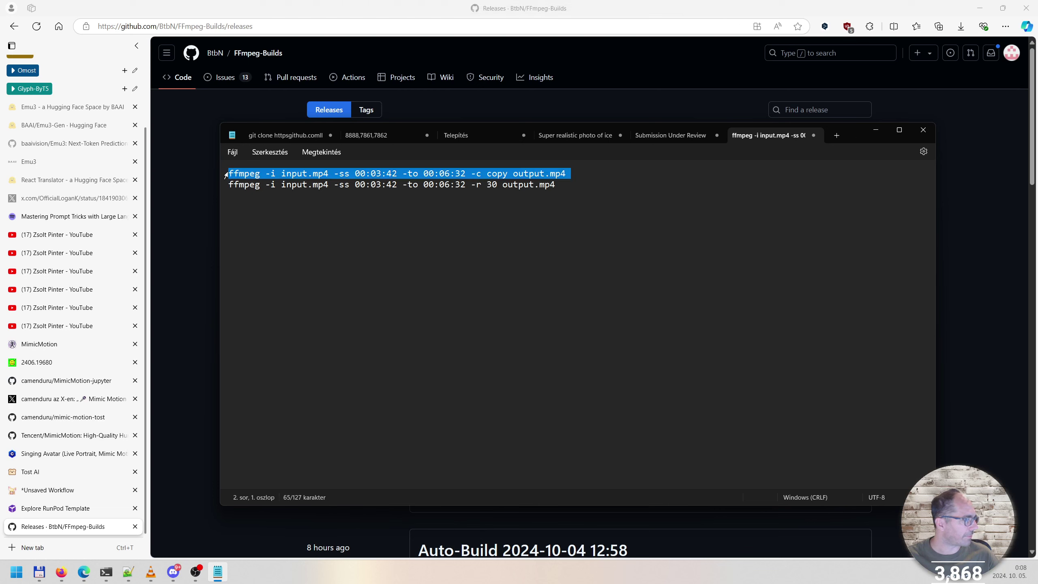
{"action": "left_click_drag", "start_coordinate": [282, 175], "coordinate": [330, 174]}
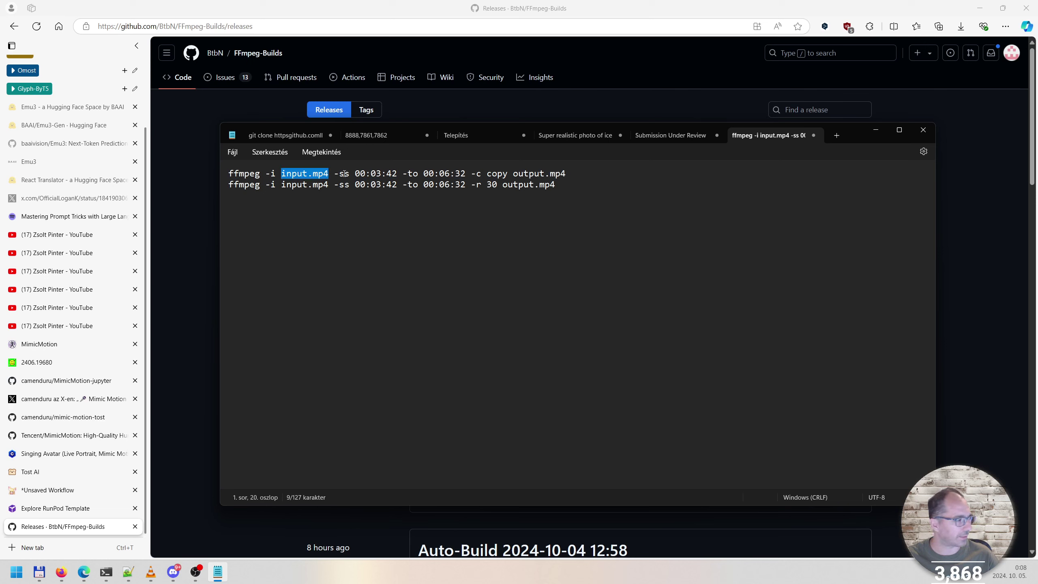
{"action": "left_click_drag", "start_coordinate": [354, 174], "coordinate": [397, 175]}
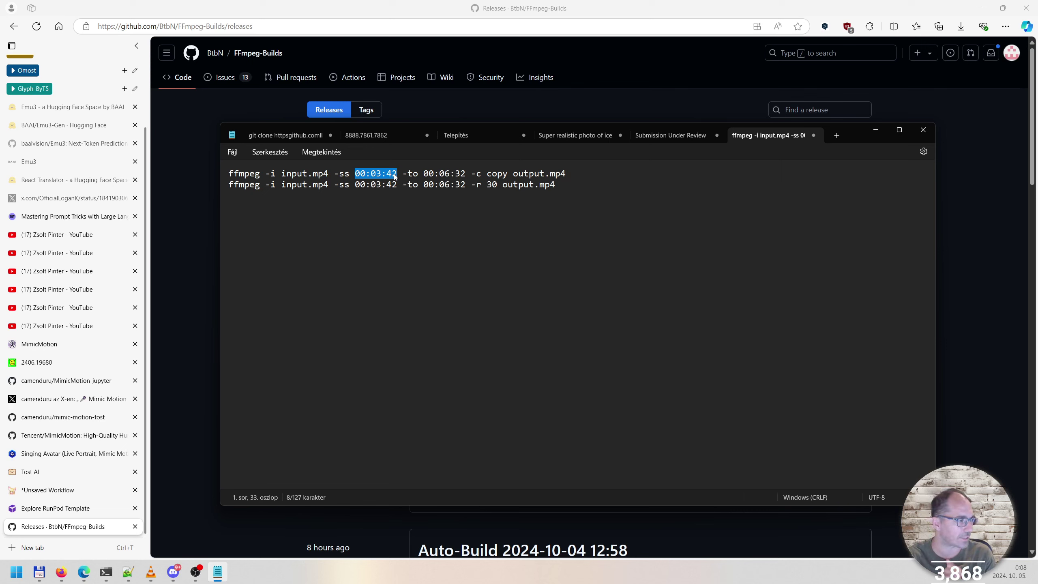
{"action": "mouse_move", "coordinate": [471, 174]}
{"action": "left_mouse_down"}
{"action": "mouse_move", "coordinate": [568, 174]}
{"action": "mouse_move", "coordinate": [474, 174]}
{"action": "left_mouse_up"}
{"action": "left_click", "coordinate": [475, 174]}
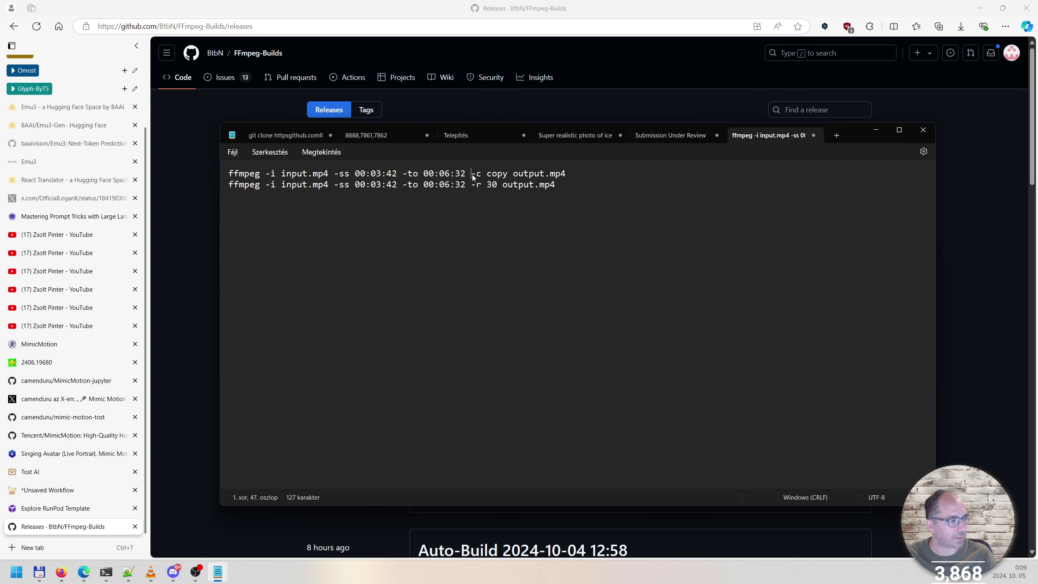
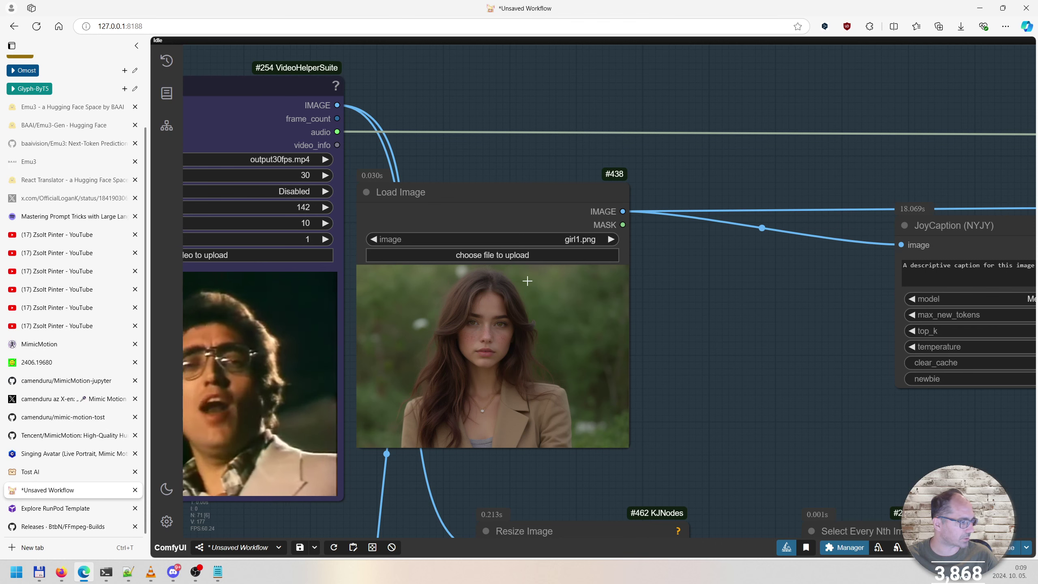
Examine the Load Image node and the connected Resize Image node's size, upscale method and crop settings in the first group
{"action": "scroll", "coordinate": [606, 337], "scroll_direction": "down", "scroll_amount": 7}
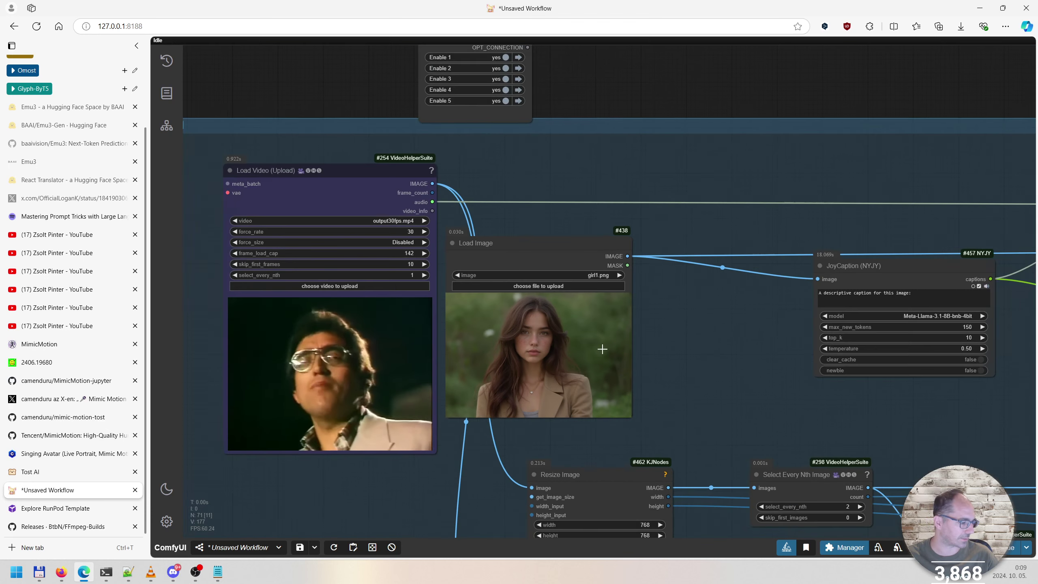
{"action": "left_click_drag", "start_coordinate": [271, 474], "coordinate": [176, 344]}
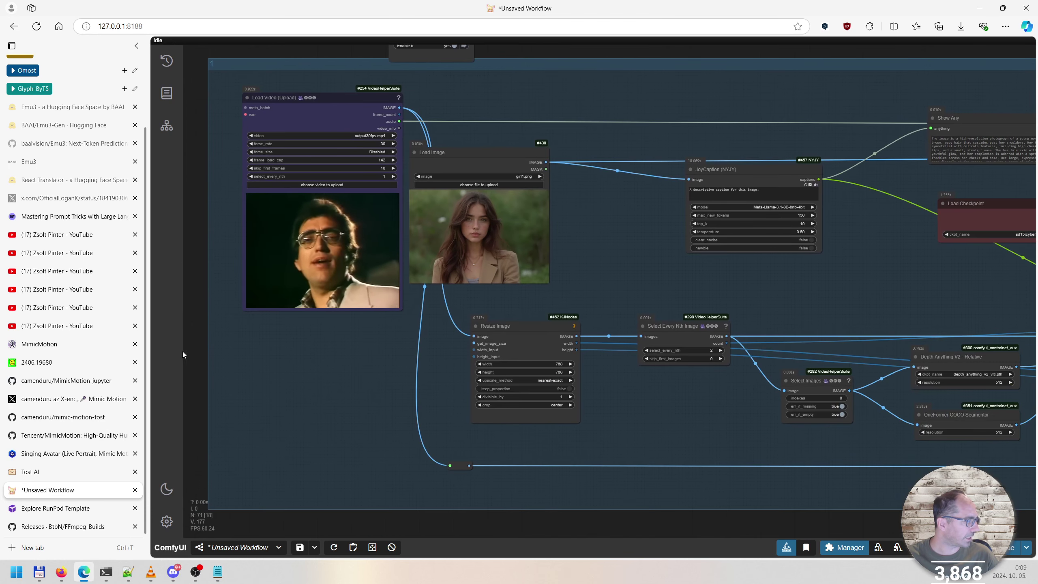
{"action": "scroll", "coordinate": [535, 350], "scroll_direction": "up", "scroll_amount": 5}
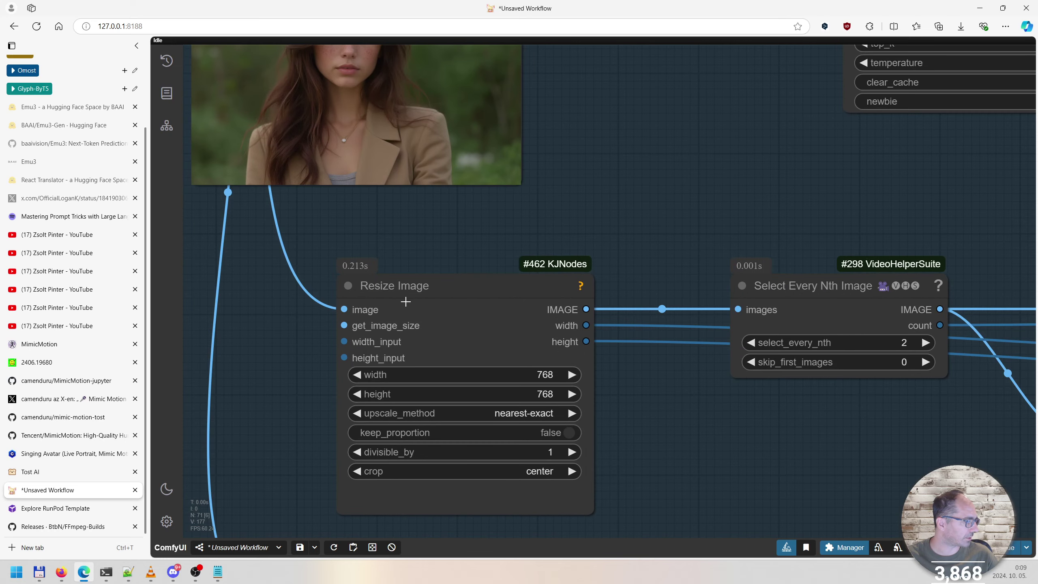
{"action": "scroll", "coordinate": [511, 383], "scroll_direction": "down", "scroll_amount": 6}
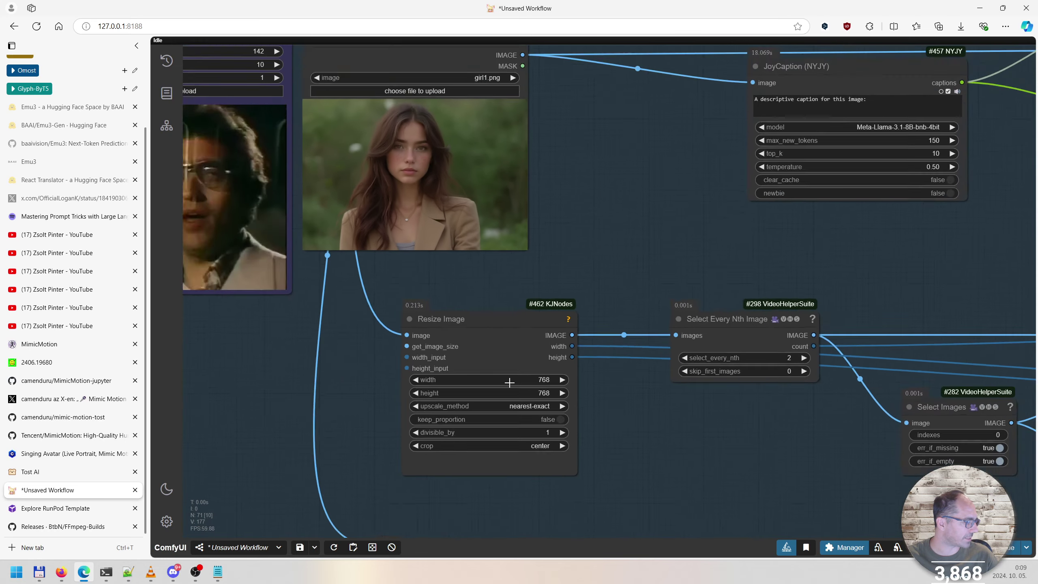
Examine the Resize Image node's width and height settings and its place in the first group
{"action": "scroll", "coordinate": [530, 381], "scroll_direction": "up", "scroll_amount": 5}
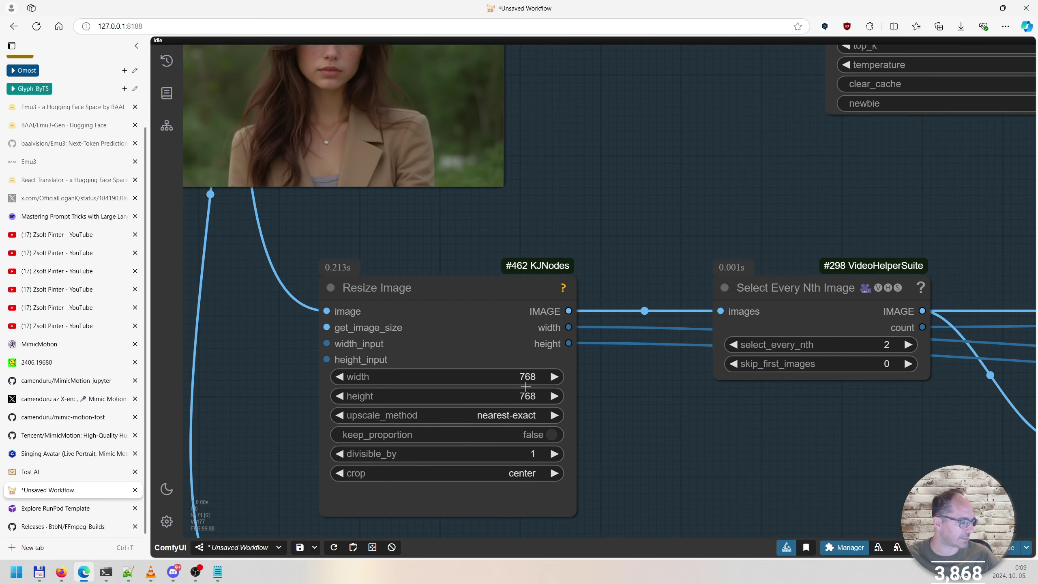
{"action": "scroll", "coordinate": [523, 386], "scroll_direction": "down", "scroll_amount": 4}
{"action": "scroll", "coordinate": [521, 390], "scroll_direction": "down", "scroll_amount": 2}
{"action": "scroll", "coordinate": [532, 390], "scroll_direction": "down", "scroll_amount": 3}
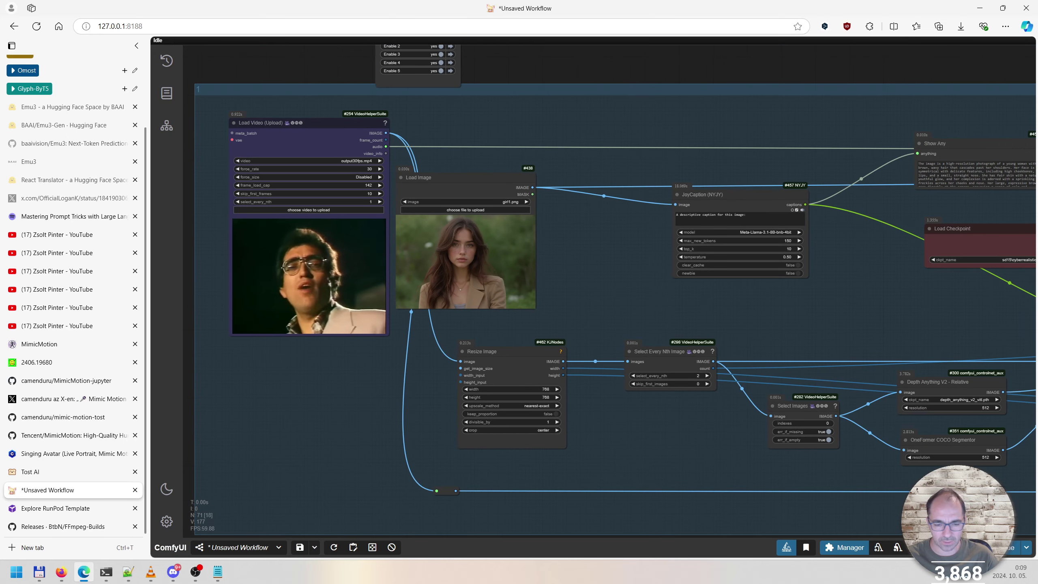
Switch to VLC to view the generated video AnimateDiff_00004-audio.mp4, and minimize the player
{"action": "left_click", "coordinate": [151, 572]}
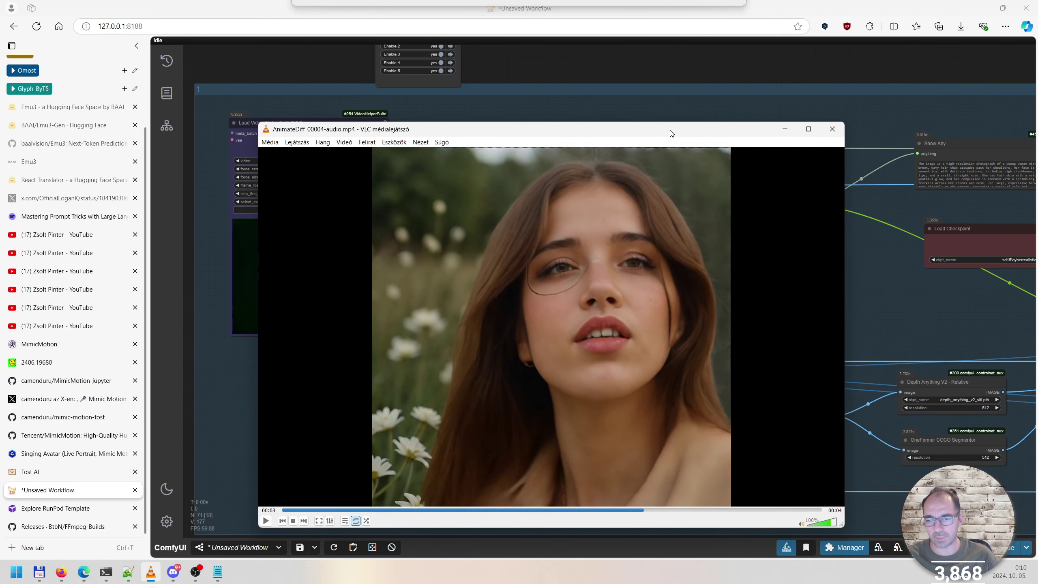
{"action": "left_click_drag", "start_coordinate": [670, 133], "coordinate": [672, 132]}
{"action": "left_click", "coordinate": [785, 127]}
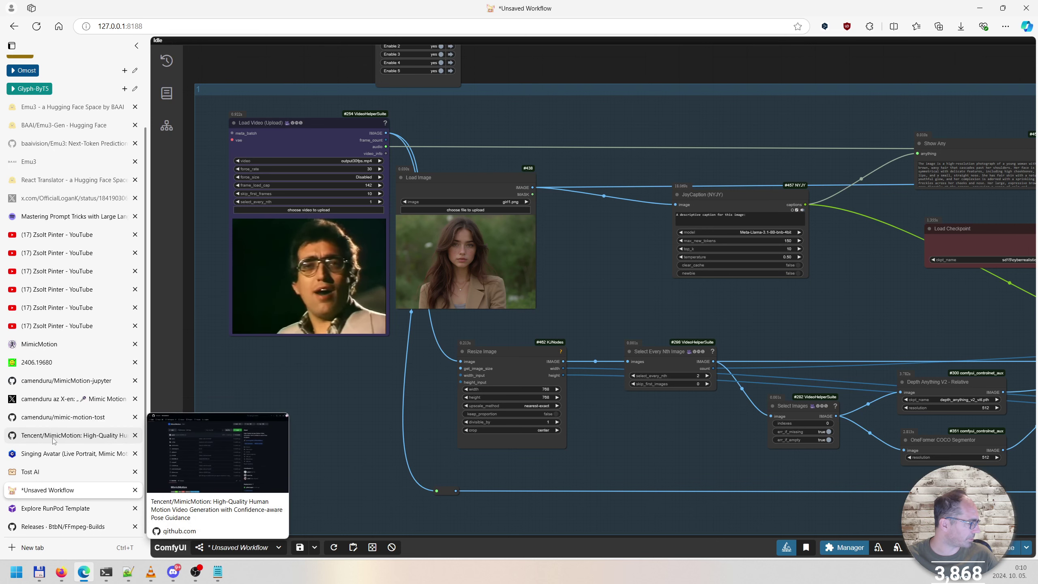
Open the Tencent/MimicMotion GitHub page and read the README from the overview through News and Quickstart
{"action": "left_click", "coordinate": [78, 436]}
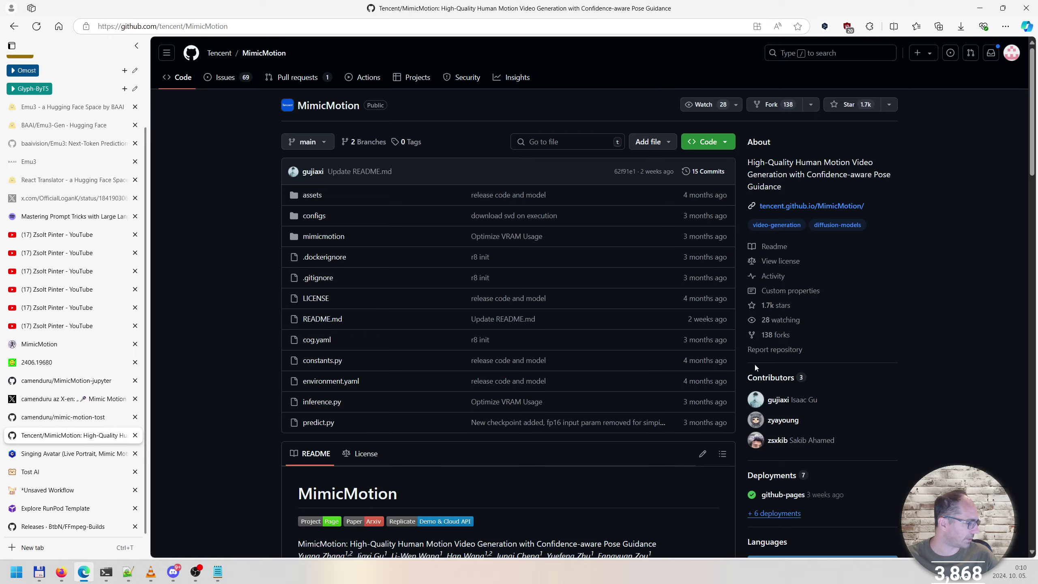
{"action": "scroll", "coordinate": [755, 369], "scroll_direction": "down", "scroll_amount": 15}
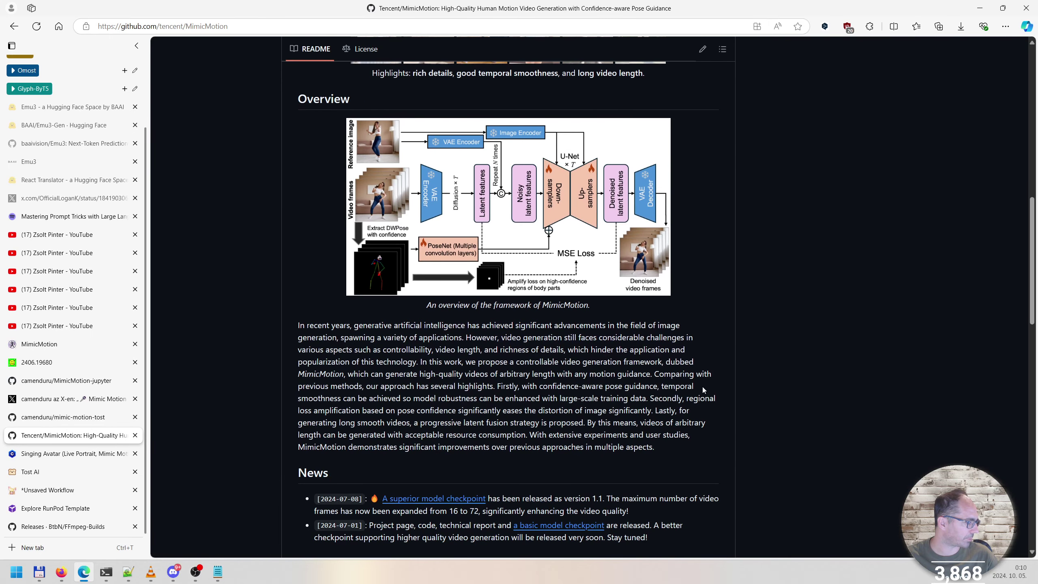
{"action": "scroll", "coordinate": [702, 389], "scroll_direction": "down", "scroll_amount": 3}
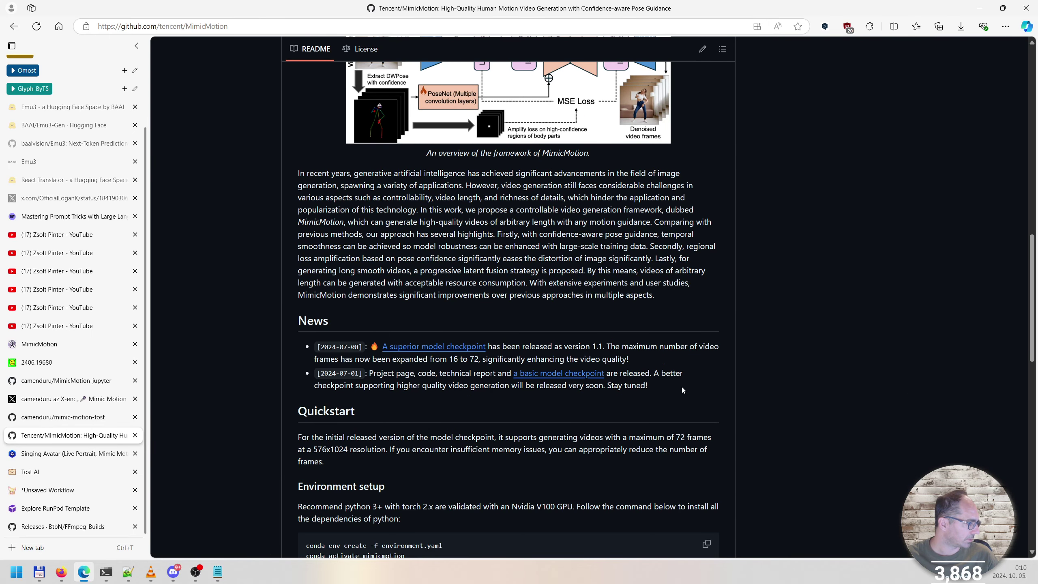
{"action": "scroll", "coordinate": [680, 386], "scroll_direction": "down", "scroll_amount": 1}
{"action": "scroll", "coordinate": [655, 386], "scroll_direction": "down", "scroll_amount": 4}
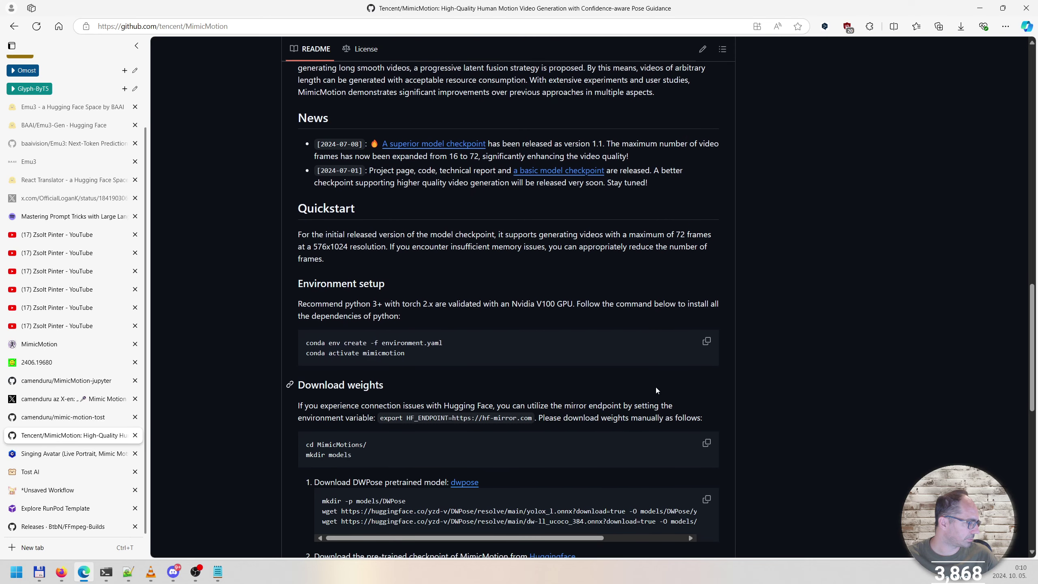
Search the MimicMotion README for 1024, highlight the 576x1024 resolution in Quickstart, and review the News and overview sections
{"action": "key", "text": "ctrl+f"}
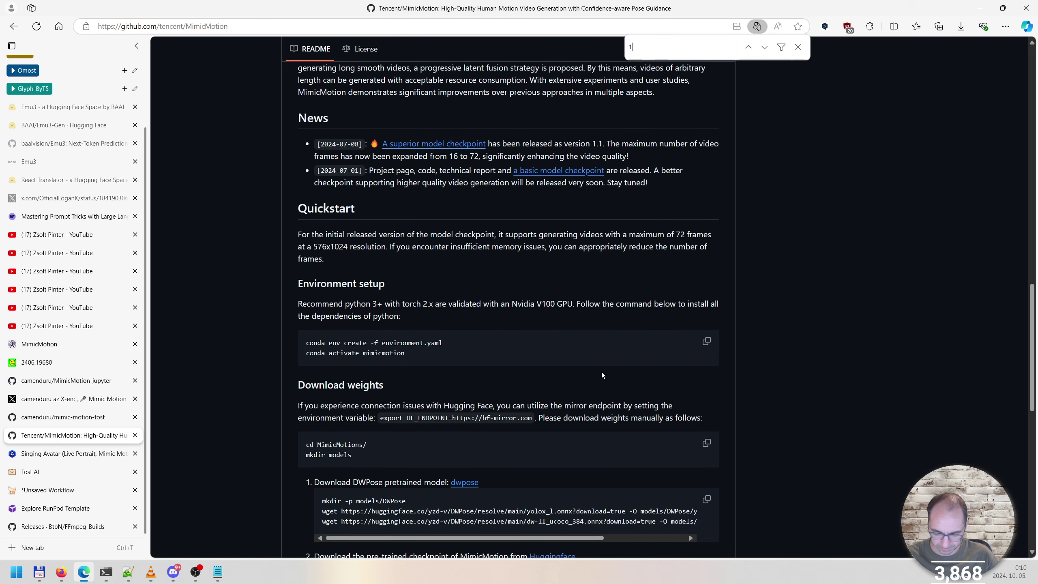
{"action": "type", "text": "1024"}
{"action": "key", "text": "Escape"}
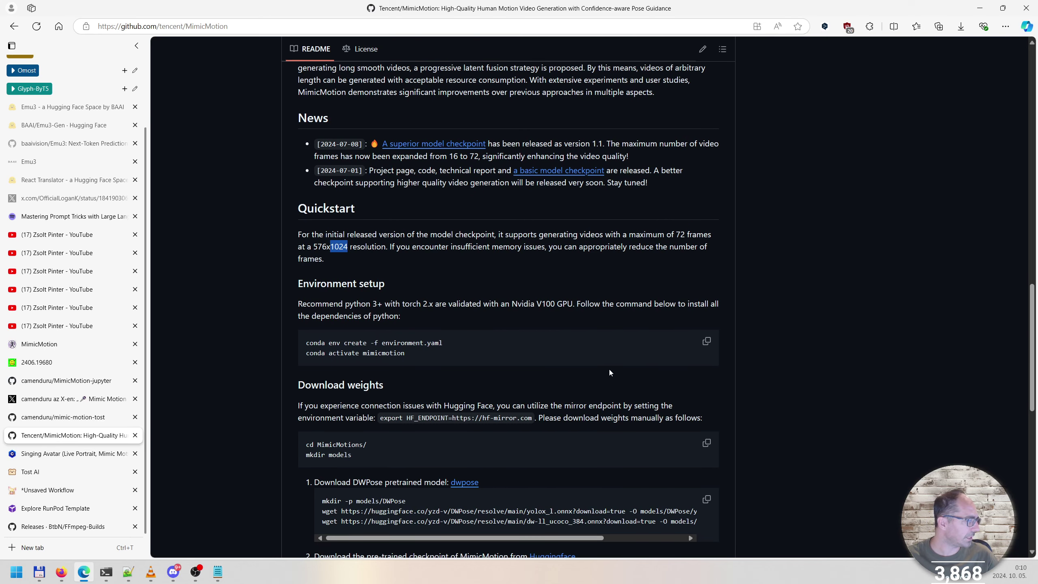
{"action": "double_click", "coordinate": [342, 247]}
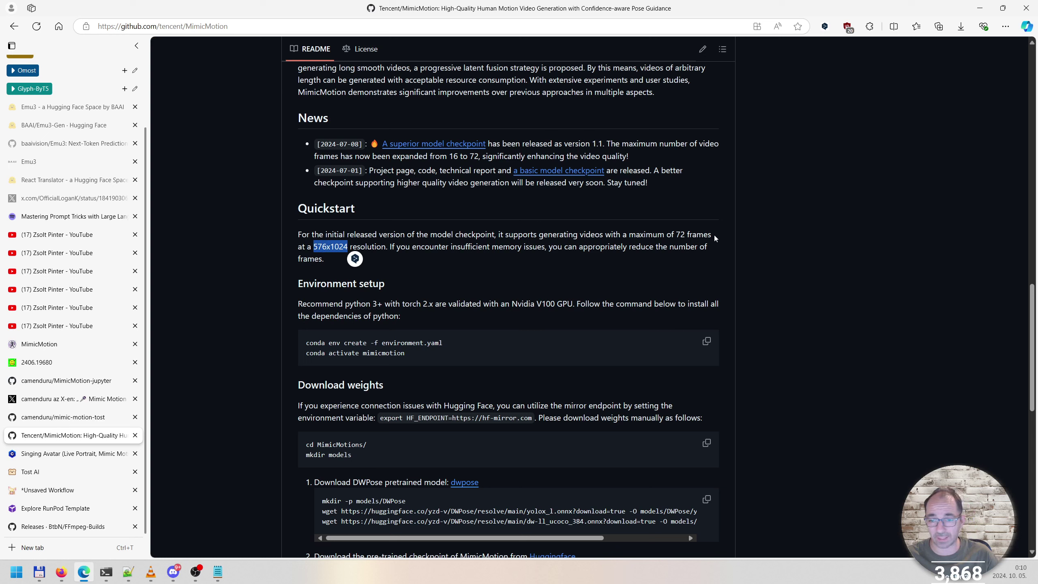
{"action": "left_click", "coordinate": [798, 253]}
{"action": "scroll", "coordinate": [630, 317], "scroll_direction": "up", "scroll_amount": 5}
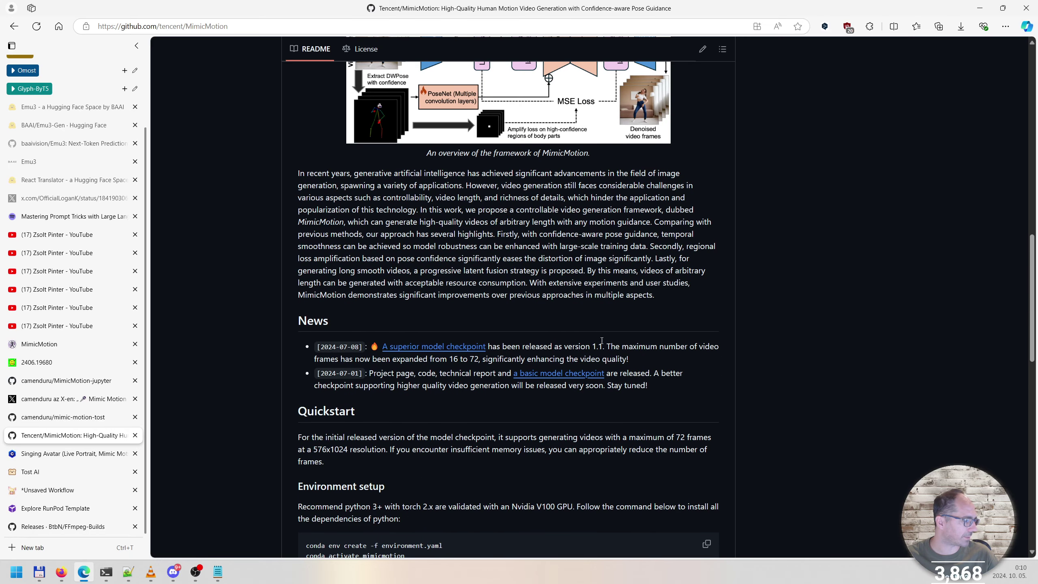
{"action": "scroll", "coordinate": [587, 347], "scroll_direction": "up", "scroll_amount": 8}
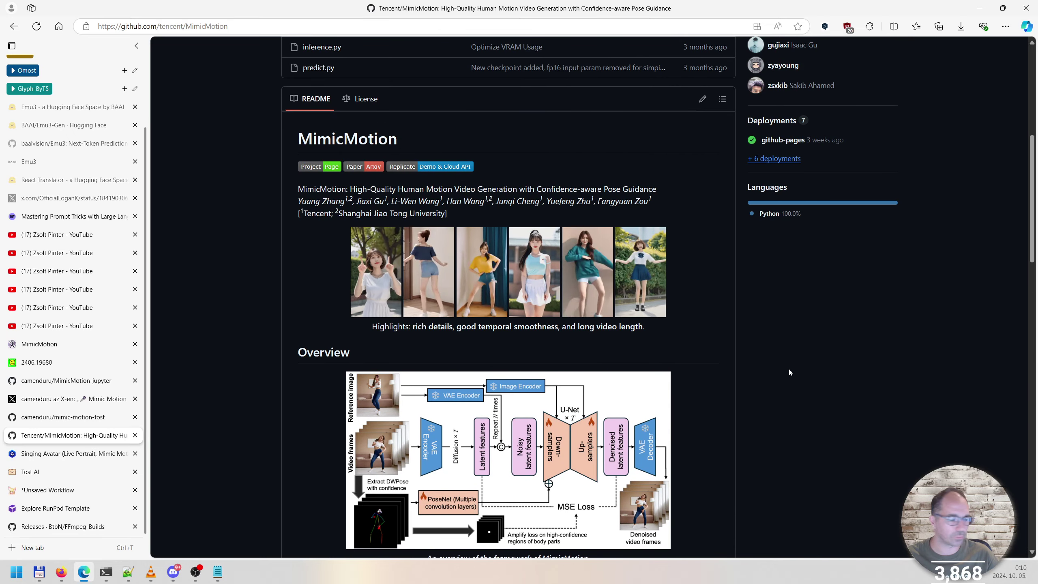
Return to the ComfyUI workflow and examine how the Load Image node feeds the JoyCaption node and its caption output
{"action": "left_click", "coordinate": [49, 490]}
{"action": "scroll", "coordinate": [813, 294], "scroll_direction": "up", "scroll_amount": 6}
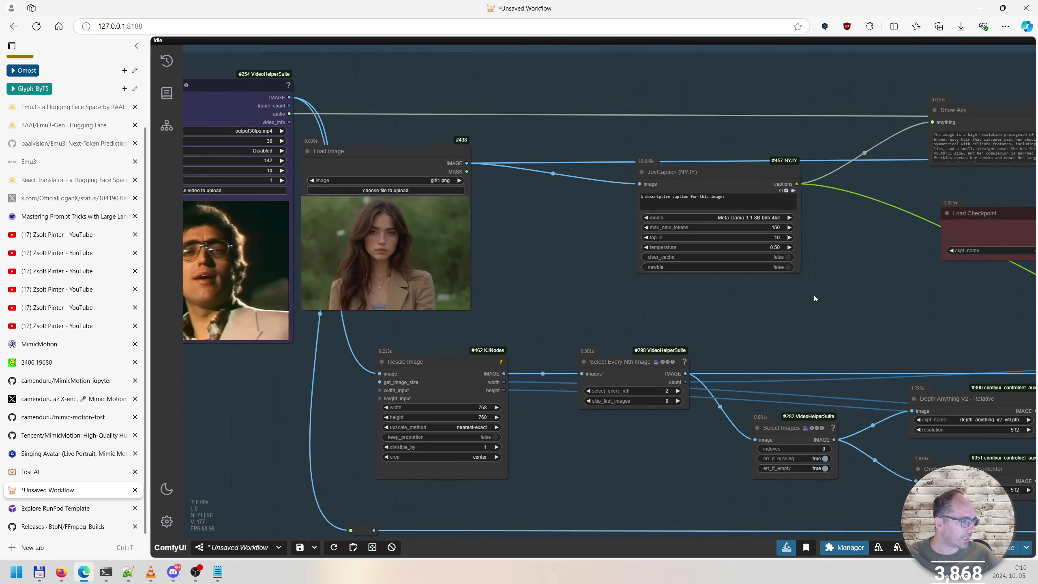
{"action": "scroll", "coordinate": [811, 276], "scroll_direction": "down", "scroll_amount": 5}
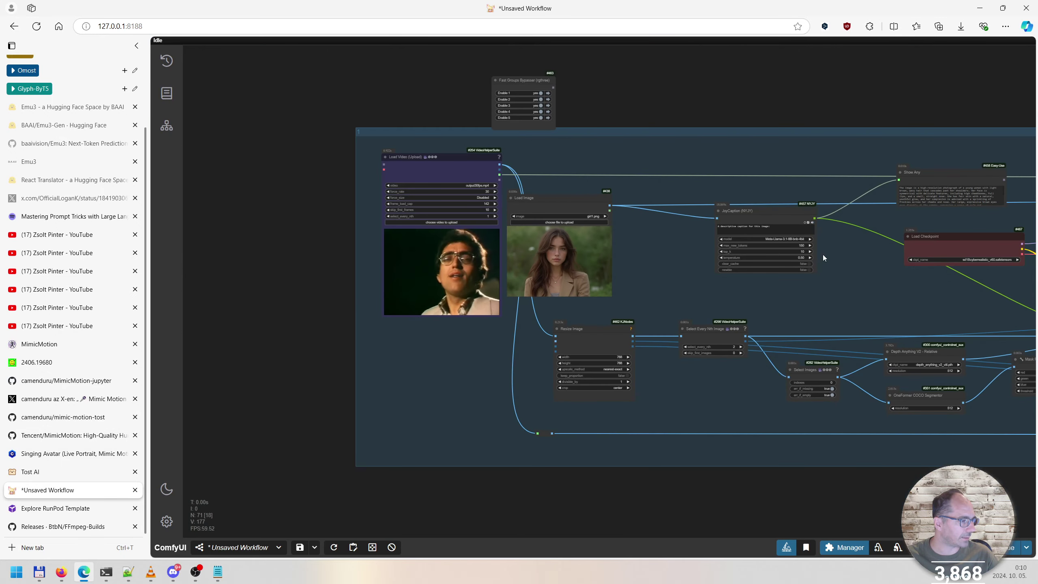
{"action": "left_click_drag", "start_coordinate": [879, 104], "coordinate": [644, 122]}
{"action": "scroll", "coordinate": [399, 303], "scroll_direction": "up", "scroll_amount": 4}
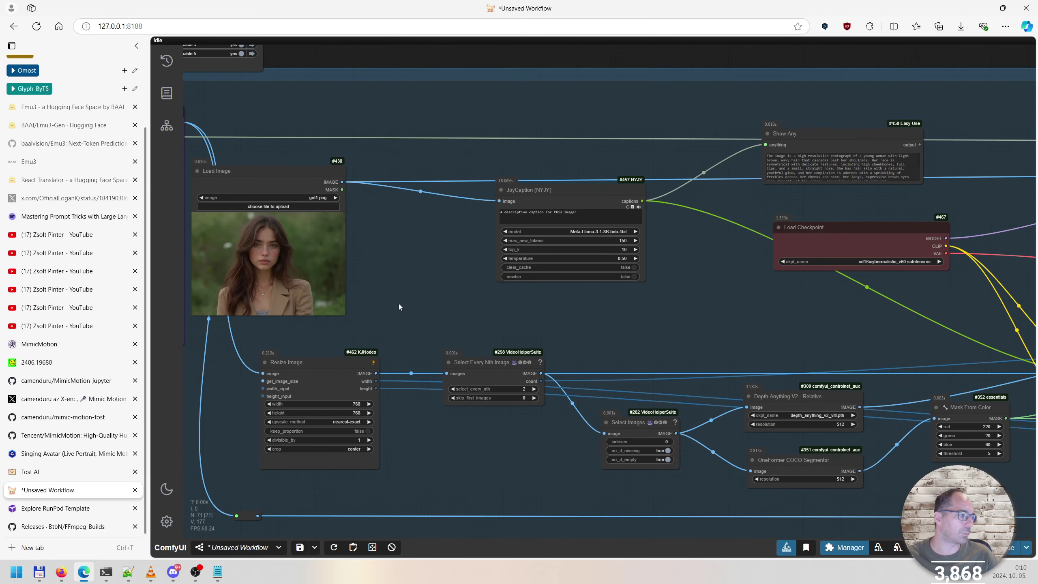
{"action": "scroll", "coordinate": [396, 283], "scroll_direction": "up", "scroll_amount": 2}
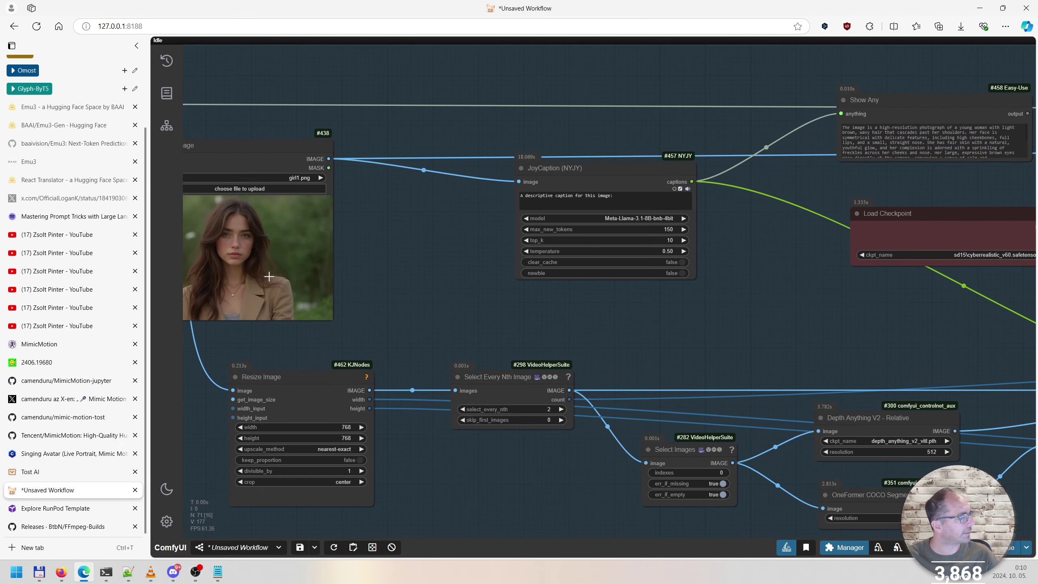
{"action": "scroll", "coordinate": [269, 272], "scroll_direction": "up", "scroll_amount": 1}
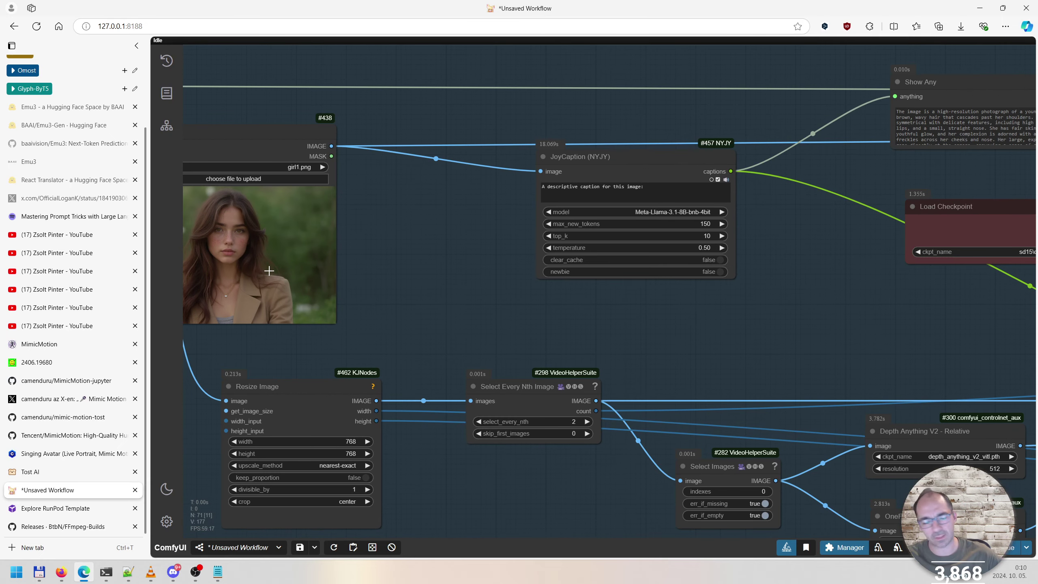
{"action": "scroll", "coordinate": [304, 280], "scroll_direction": "down", "scroll_amount": 1}
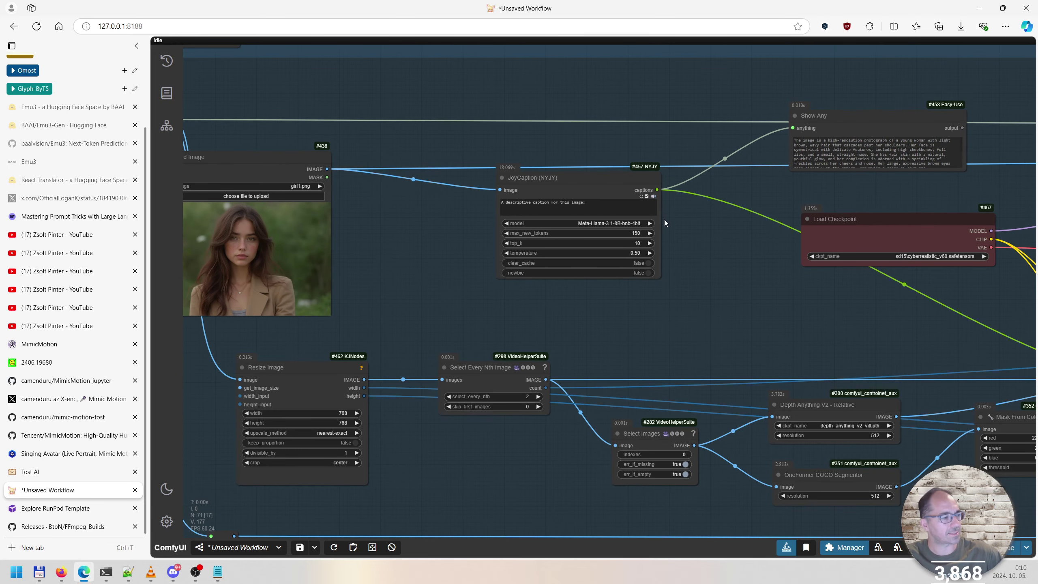
{"action": "scroll", "coordinate": [664, 219], "scroll_direction": "down", "scroll_amount": 1}
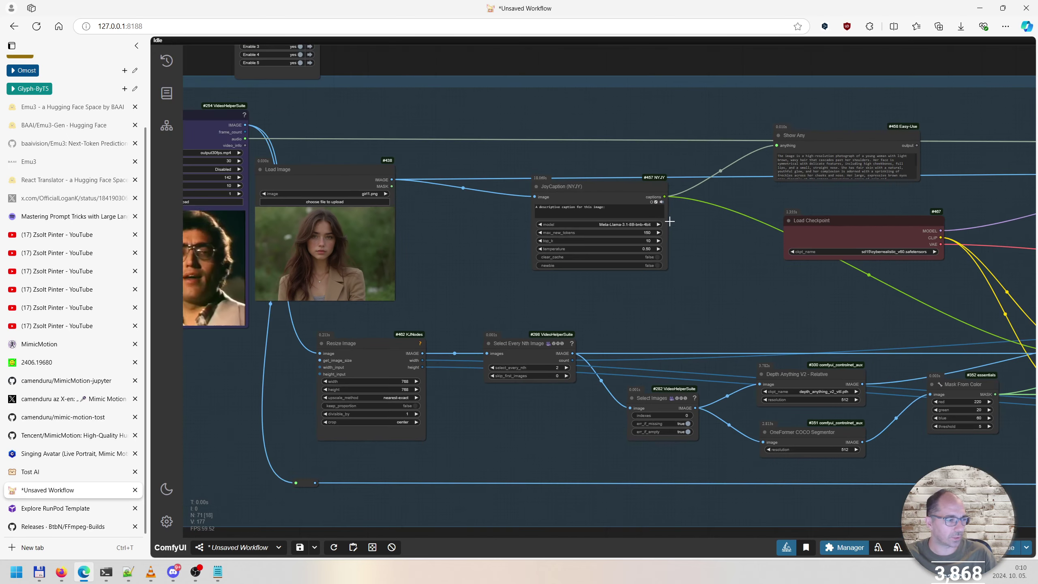
Examine the Load Checkpoint node and its selected checkpoint sd15\cyberrealistic_v60.safetensors
{"action": "left_click_drag", "start_coordinate": [851, 51], "coordinate": [600, 62]}
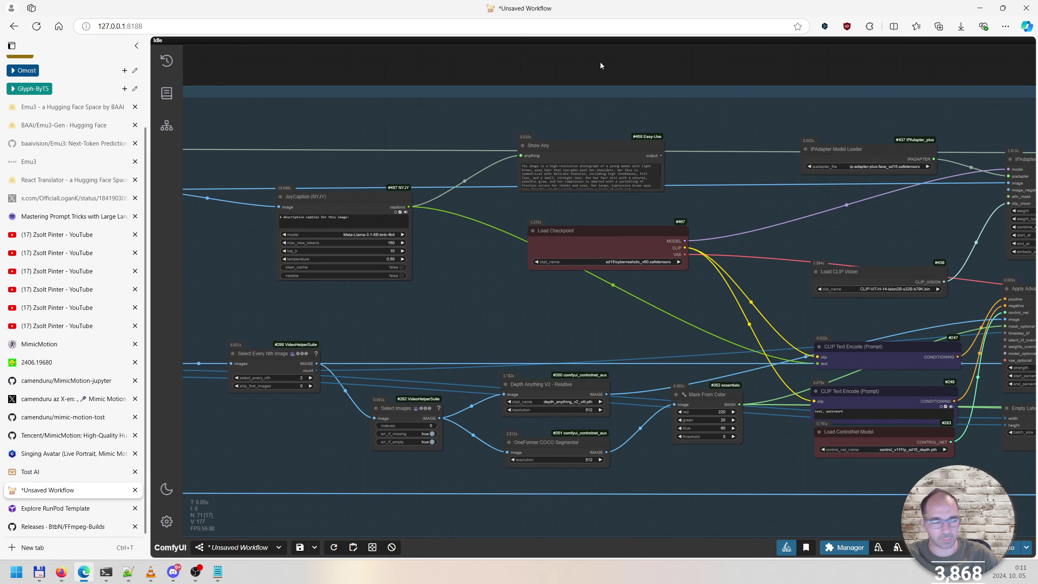
{"action": "left_click_drag", "start_coordinate": [600, 61], "coordinate": [600, 62]}
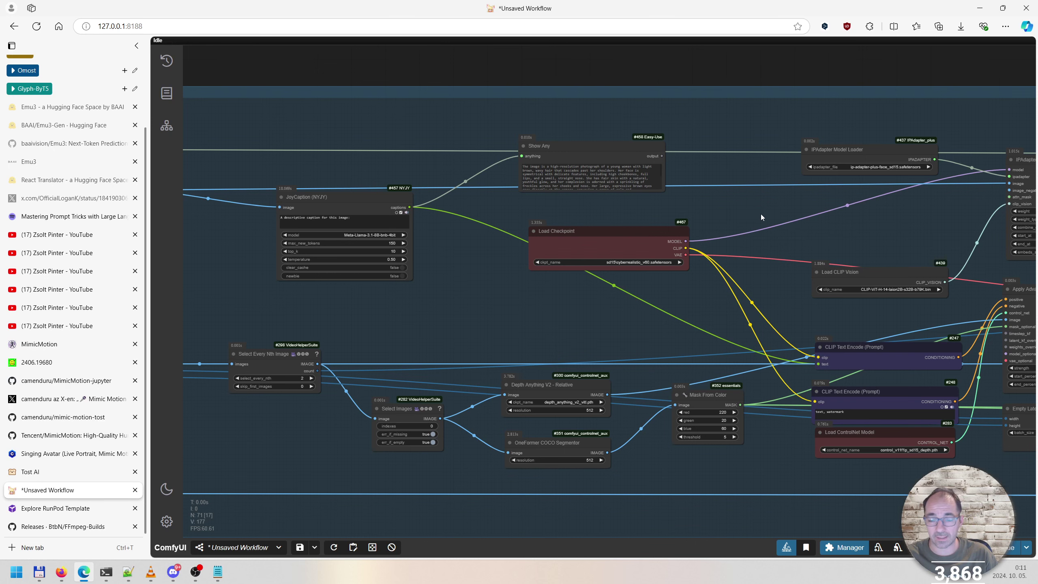
{"action": "scroll", "coordinate": [654, 266], "scroll_direction": "up", "scroll_amount": 3}
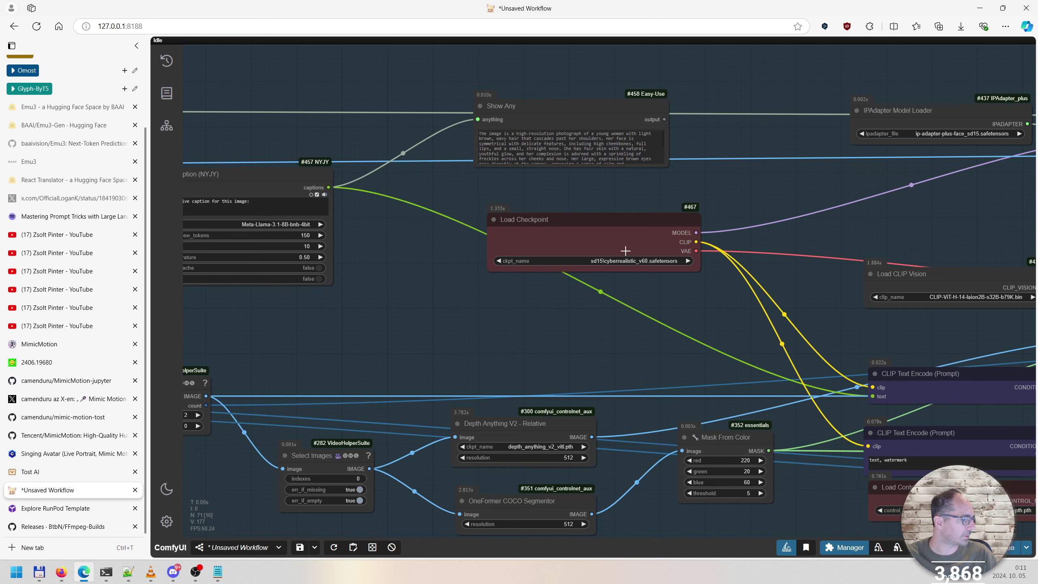
{"action": "scroll", "coordinate": [623, 248], "scroll_direction": "up", "scroll_amount": 2}
{"action": "scroll", "coordinate": [616, 229], "scroll_direction": "up", "scroll_amount": 3}
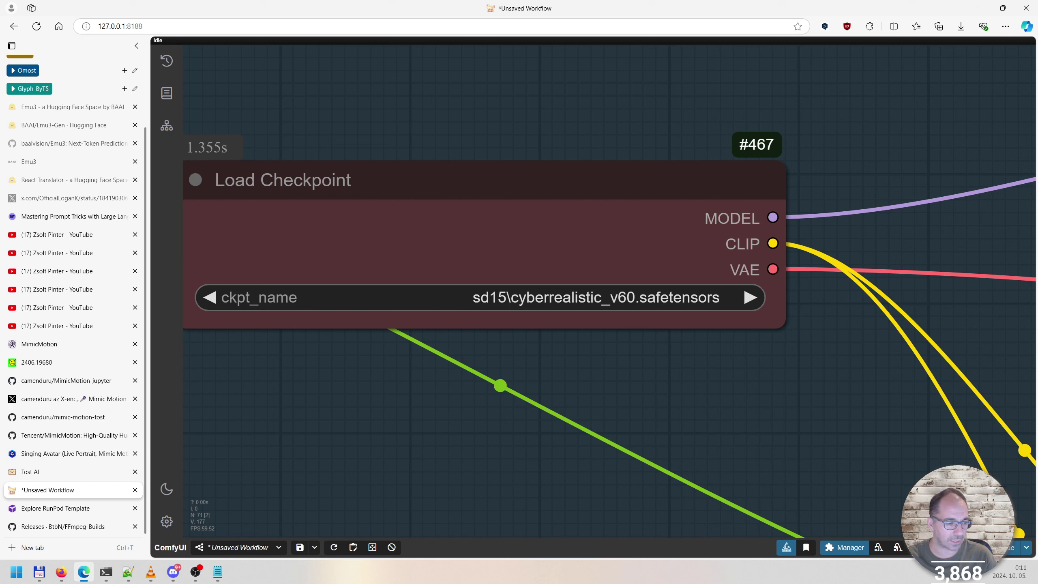
{"action": "key", "text": "alt+Tab"}
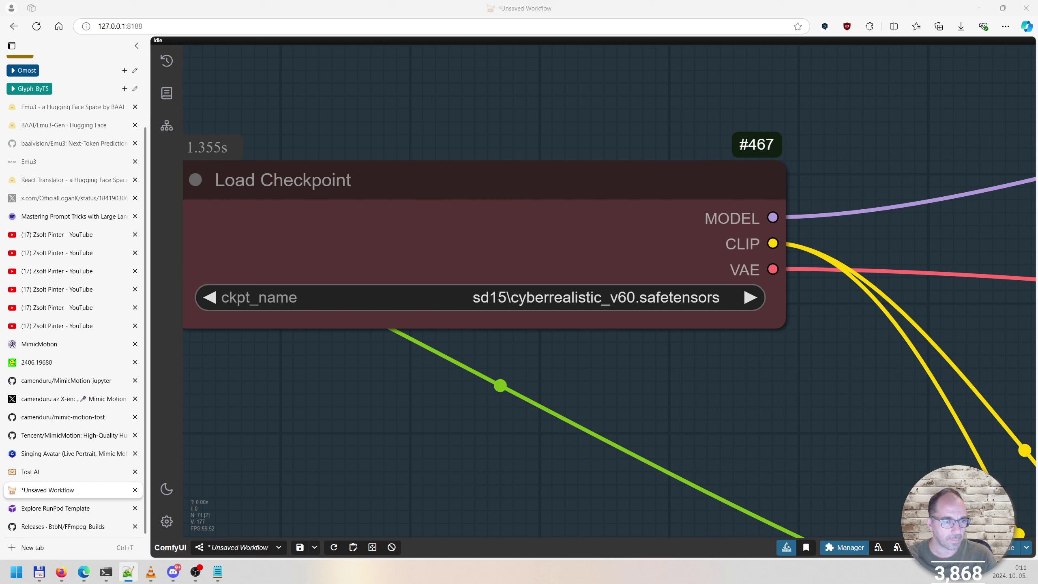
{"action": "scroll", "coordinate": [686, 336], "scroll_direction": "down", "scroll_amount": 12}
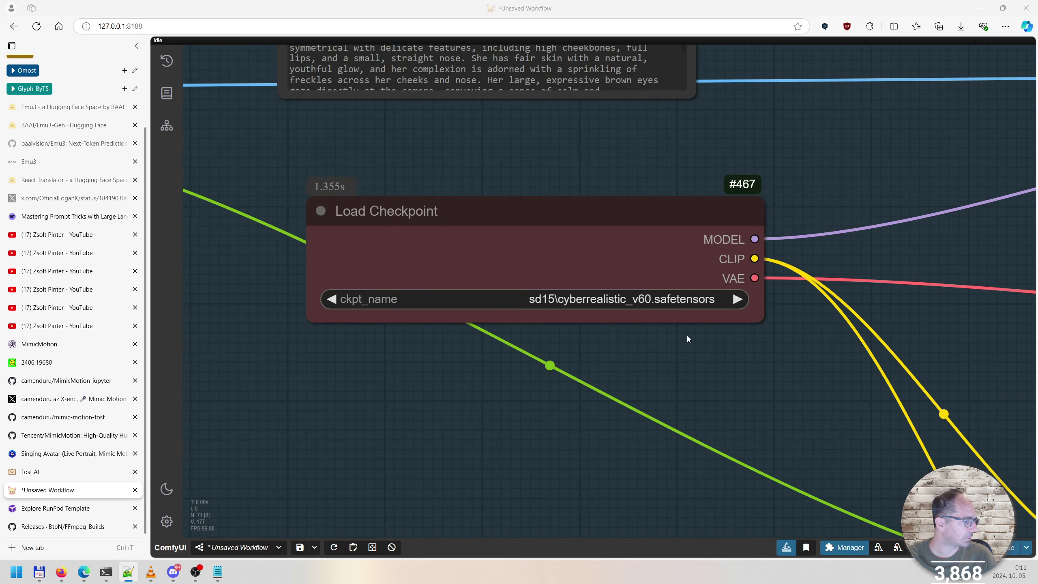
{"action": "scroll", "coordinate": [691, 353], "scroll_direction": "up", "scroll_amount": 5}
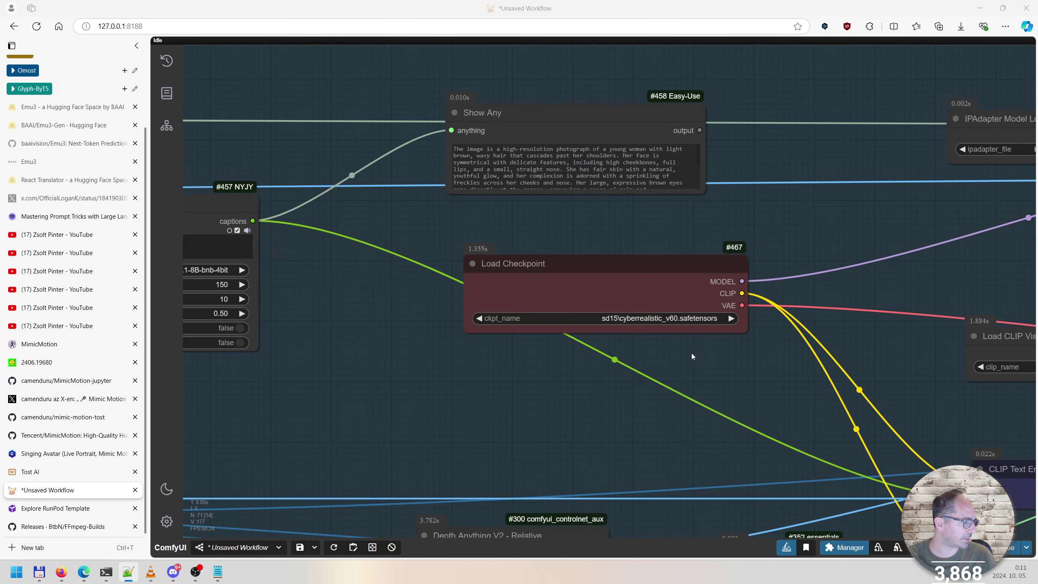
{"action": "scroll", "coordinate": [691, 353], "scroll_direction": "down", "scroll_amount": 4}
{"action": "scroll", "coordinate": [691, 353], "scroll_direction": "up", "scroll_amount": 11}
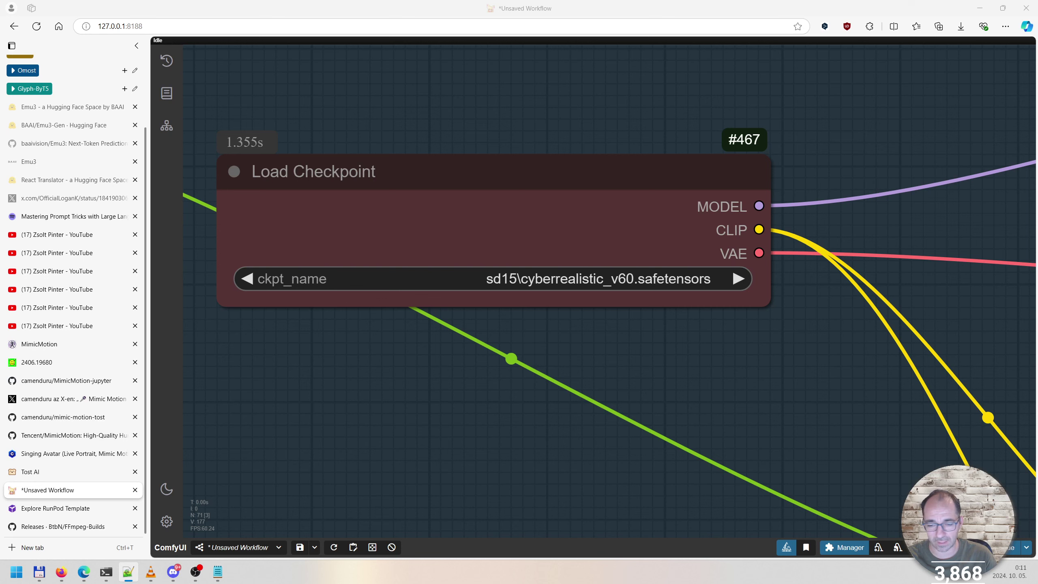
Examine the Load Checkpoint node's MODEL, CLIP and VAE connections to the surrounding nodes
{"action": "key", "text": "alt+Tab"}
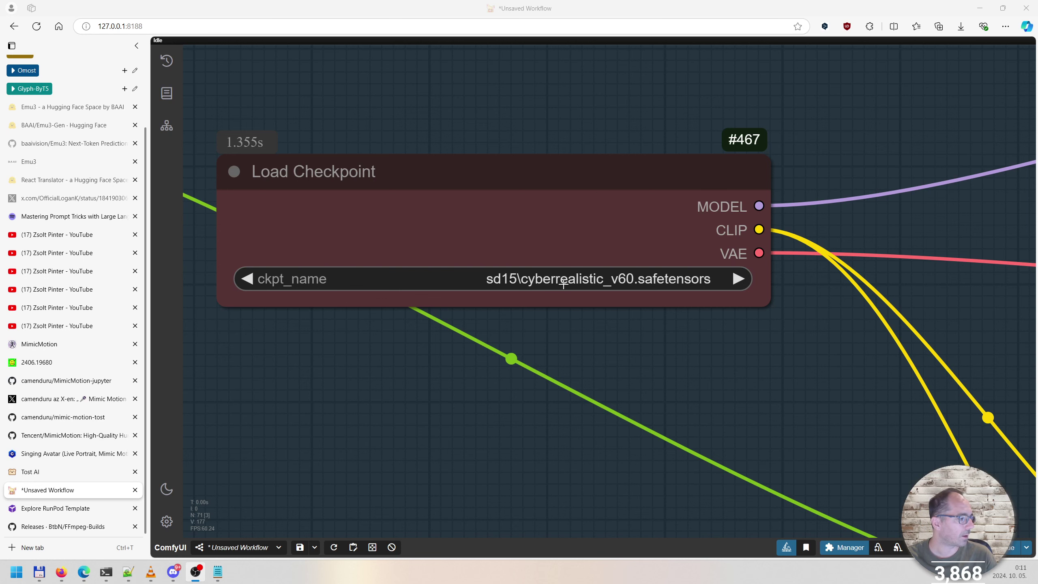
{"action": "scroll", "coordinate": [563, 293], "scroll_direction": "down", "scroll_amount": 3}
{"action": "scroll", "coordinate": [562, 293], "scroll_direction": "down", "scroll_amount": 8}
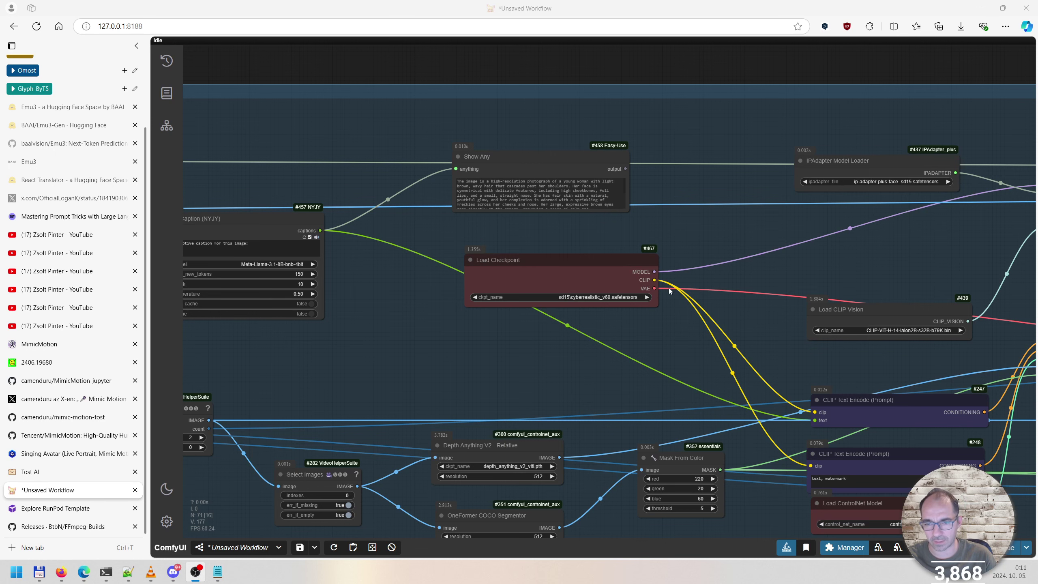
{"action": "scroll", "coordinate": [654, 296], "scroll_direction": "up", "scroll_amount": 4}
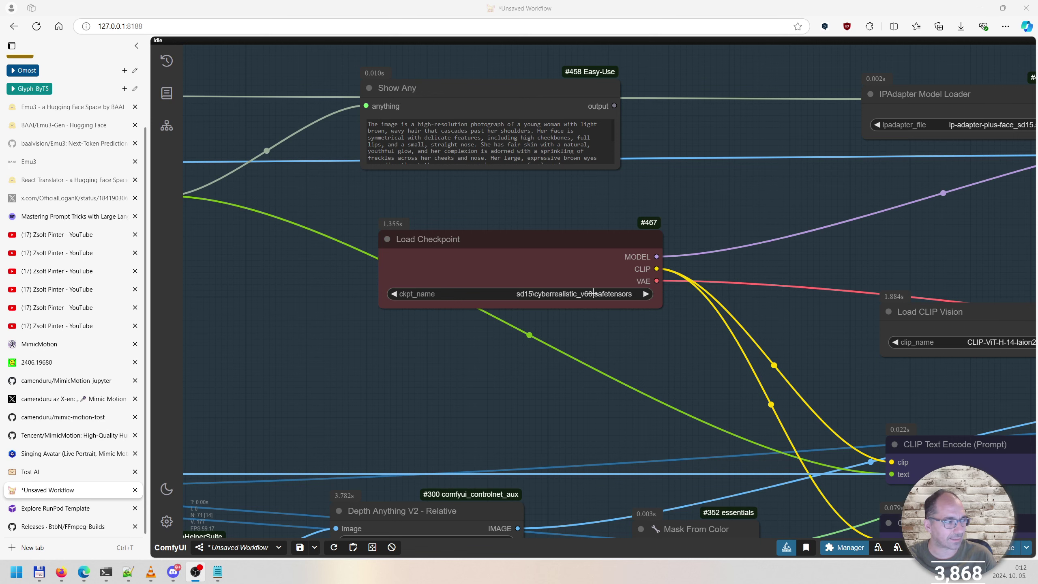
{"action": "scroll", "coordinate": [588, 295], "scroll_direction": "down", "scroll_amount": 4}
{"action": "scroll", "coordinate": [604, 319], "scroll_direction": "down", "scroll_amount": 2}
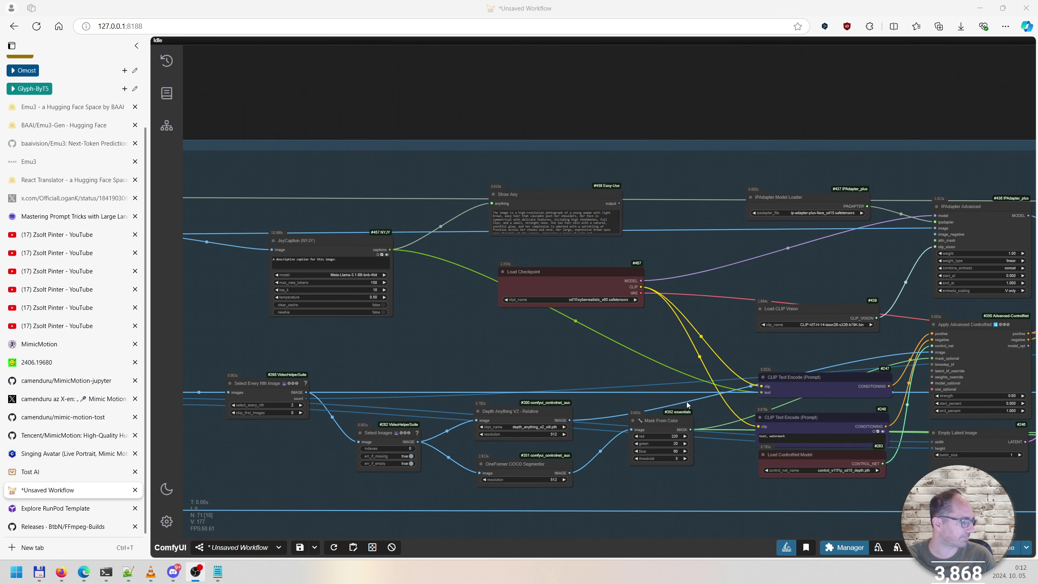
Examine the IPAdapter, CLIP Text Encode, Advanced ControlNet and KSampler nodes that follow the Load Checkpoint node
{"action": "scroll", "coordinate": [686, 404], "scroll_direction": "down", "scroll_amount": 1}
{"action": "left_click_drag", "start_coordinate": [764, 158], "coordinate": [560, 116]}
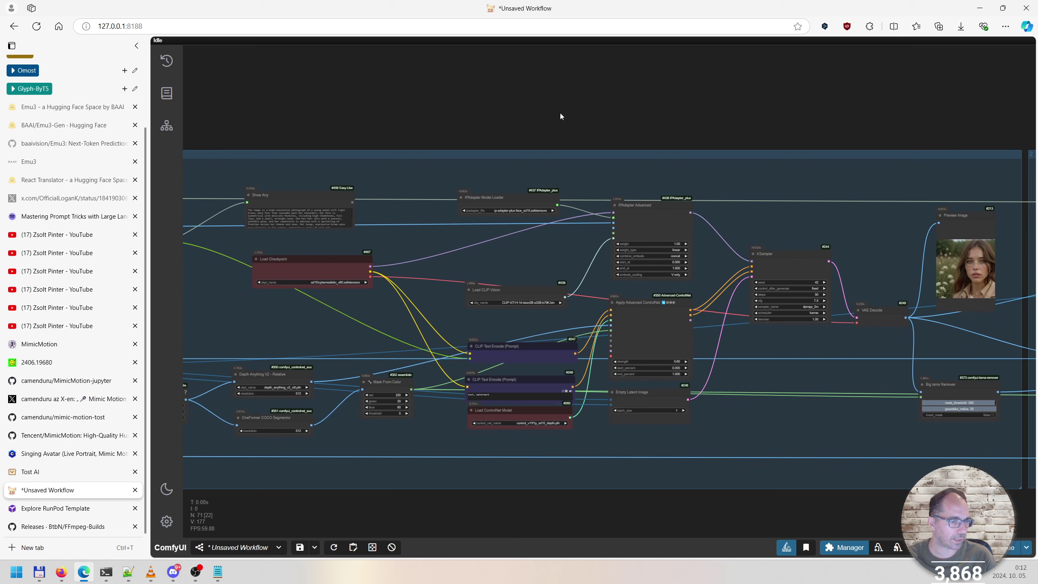
{"action": "key", "text": "alt+Tab"}
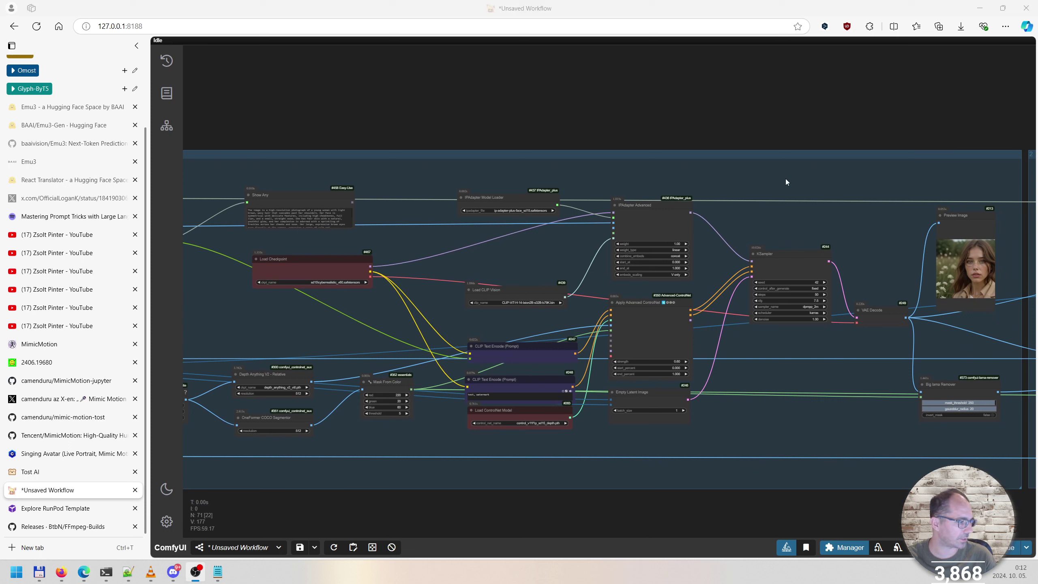
{"action": "scroll", "coordinate": [535, 341], "scroll_direction": "up", "scroll_amount": 4}
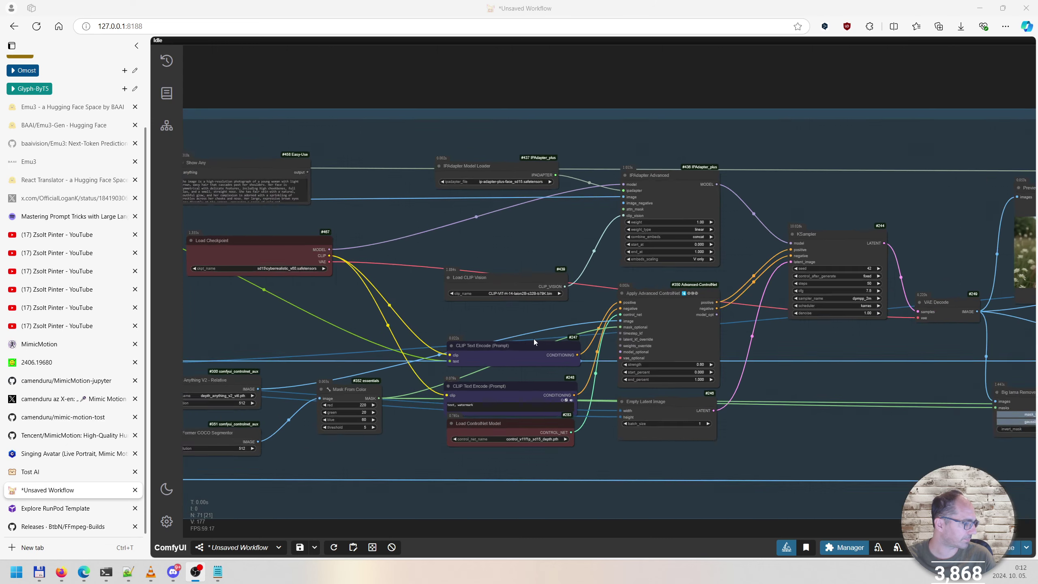
{"action": "scroll", "coordinate": [570, 321], "scroll_direction": "down", "scroll_amount": 6}
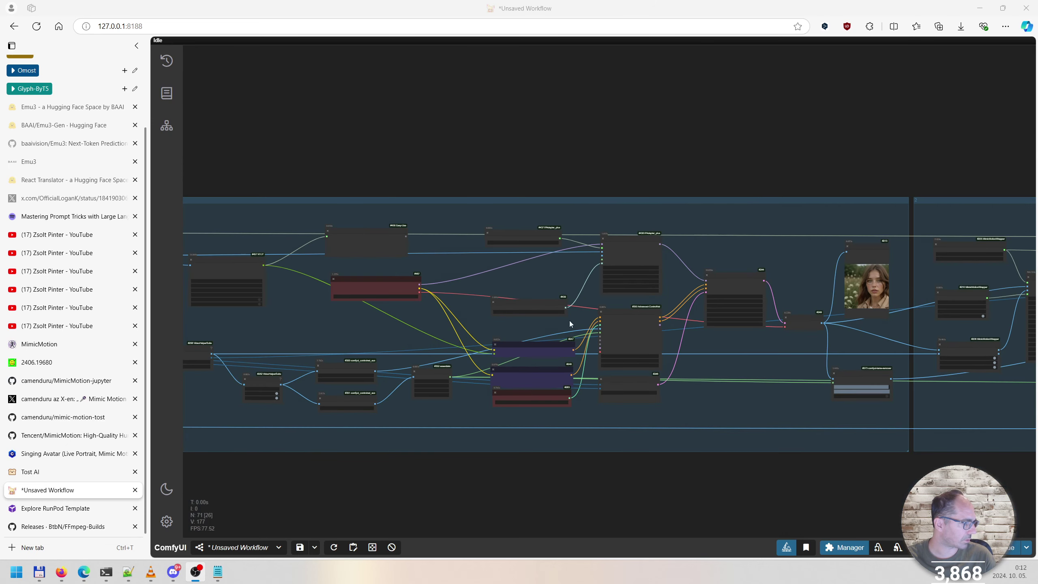
Examine the MimicMotion model loader, Diffusers Scheduler, GetPoses, Sampler and Decode nodes in group 2
{"action": "left_click_drag", "start_coordinate": [843, 168], "coordinate": [564, 157]}
{"action": "scroll", "coordinate": [666, 259], "scroll_direction": "up", "scroll_amount": 4}
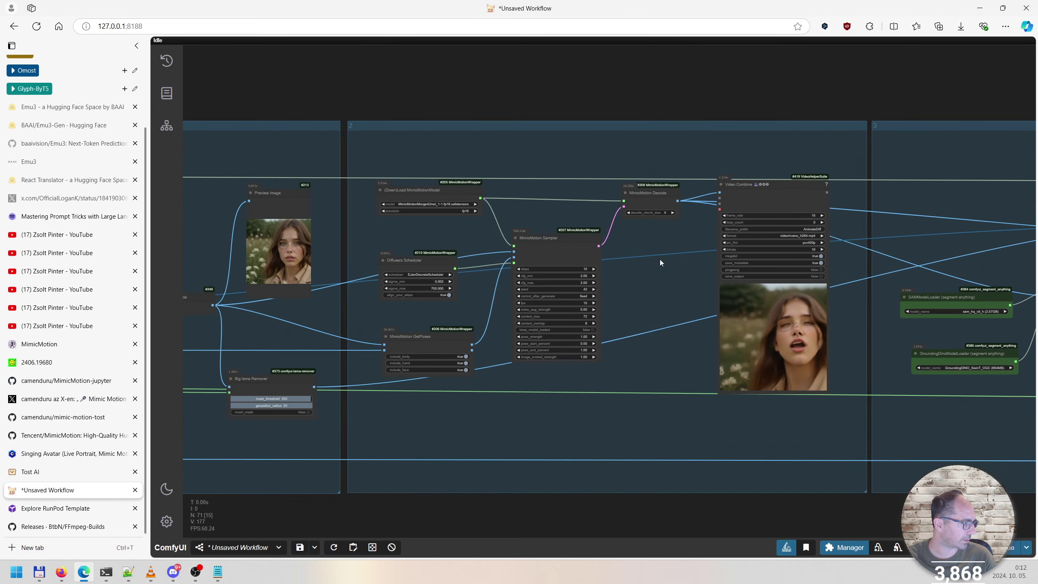
{"action": "scroll", "coordinate": [395, 223], "scroll_direction": "up", "scroll_amount": 5}
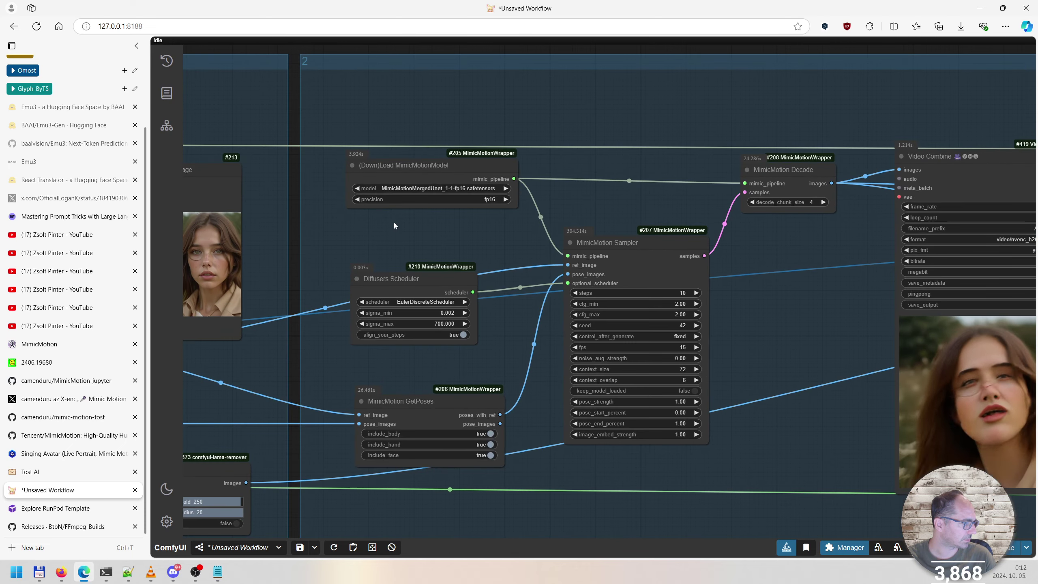
{"action": "scroll", "coordinate": [727, 336], "scroll_direction": "down", "scroll_amount": 5}
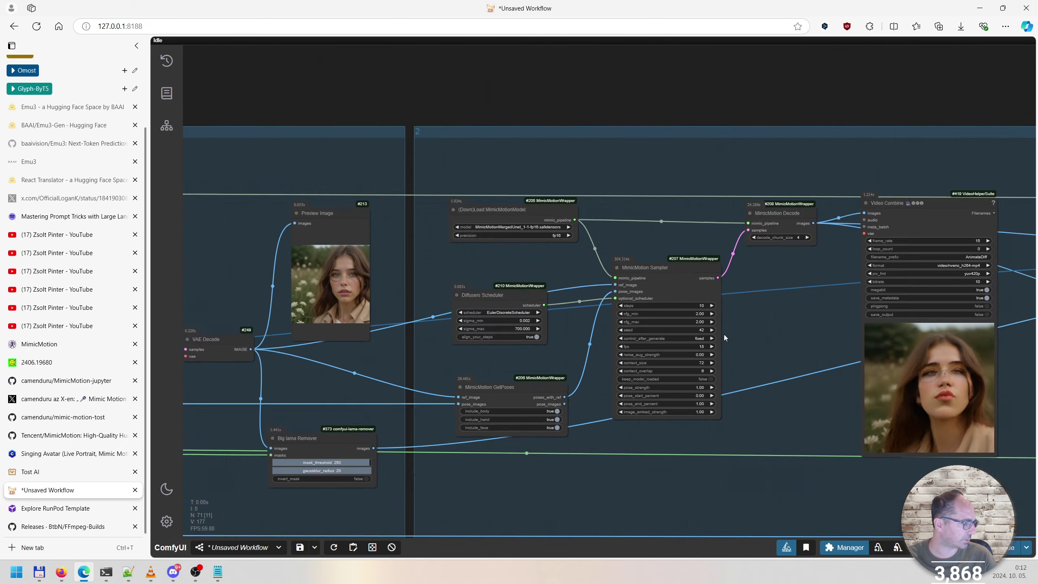
Examine the model loaders in group 4: Load AnimateDiff Model, LoraLoaderModelOnly and Load Checkpoint, with their selected files and connections
{"action": "left_click_drag", "start_coordinate": [864, 122], "coordinate": [419, 104]}
{"action": "left_click_drag", "start_coordinate": [709, 105], "coordinate": [609, 101]}
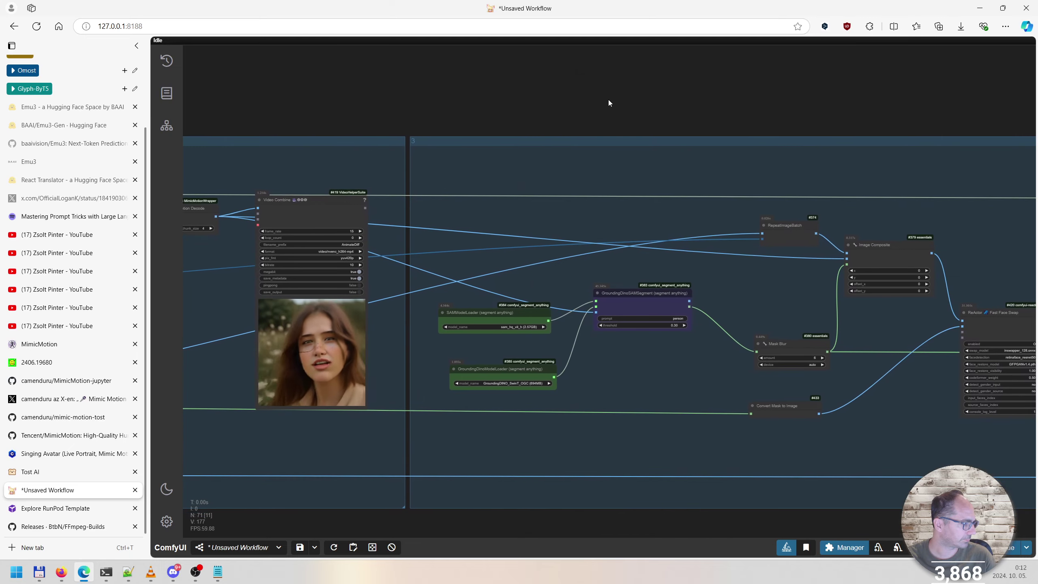
{"action": "scroll", "coordinate": [550, 343], "scroll_direction": "up", "scroll_amount": 3}
{"action": "scroll", "coordinate": [559, 338], "scroll_direction": "down", "scroll_amount": 4}
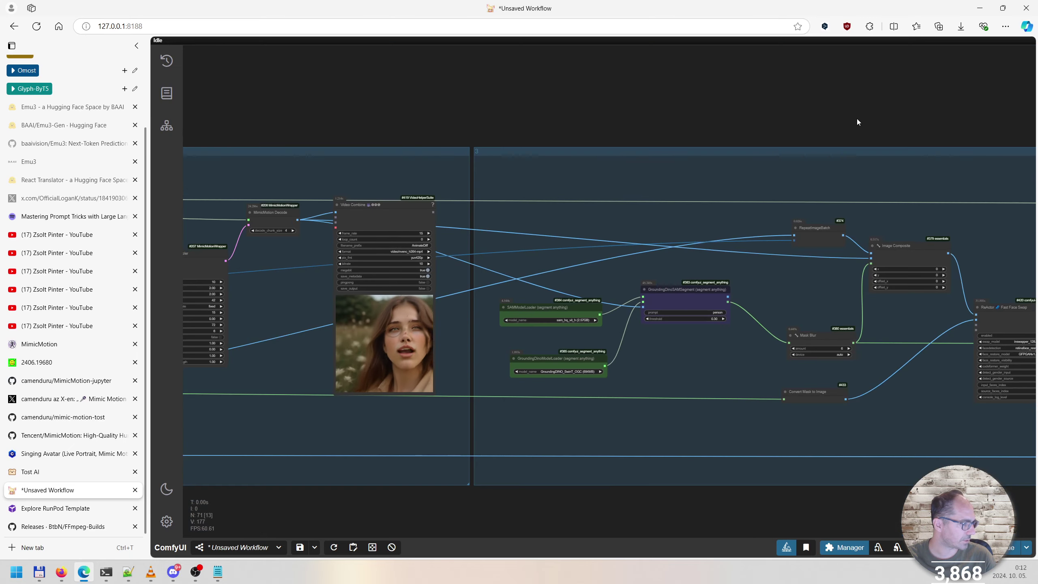
{"action": "left_click_drag", "start_coordinate": [857, 119], "coordinate": [427, 98]}
{"action": "left_click_drag", "start_coordinate": [792, 104], "coordinate": [463, 132]}
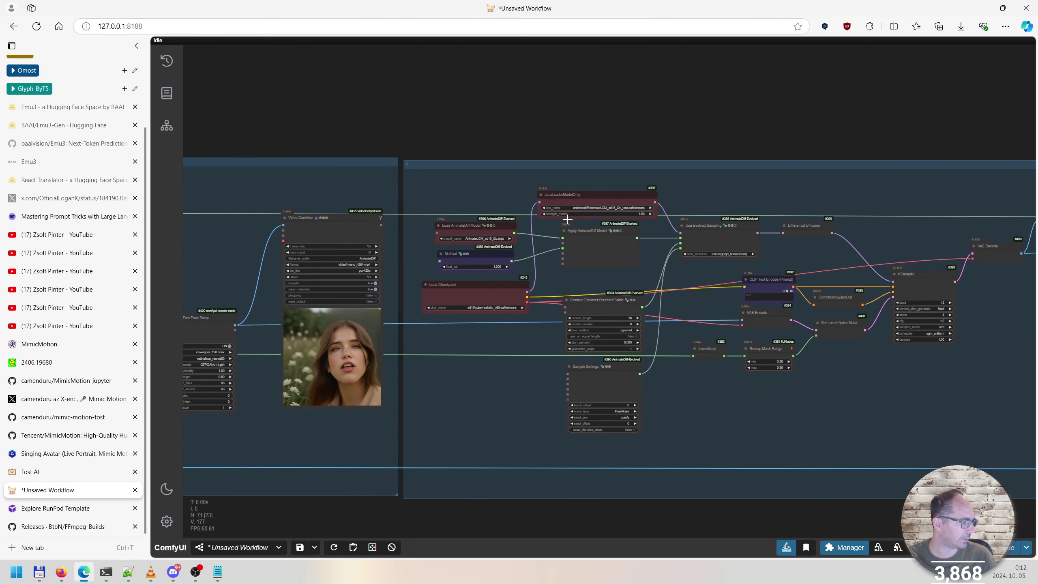
{"action": "scroll", "coordinate": [533, 198], "scroll_direction": "up", "scroll_amount": 5}
{"action": "scroll", "coordinate": [428, 220], "scroll_direction": "up", "scroll_amount": 5}
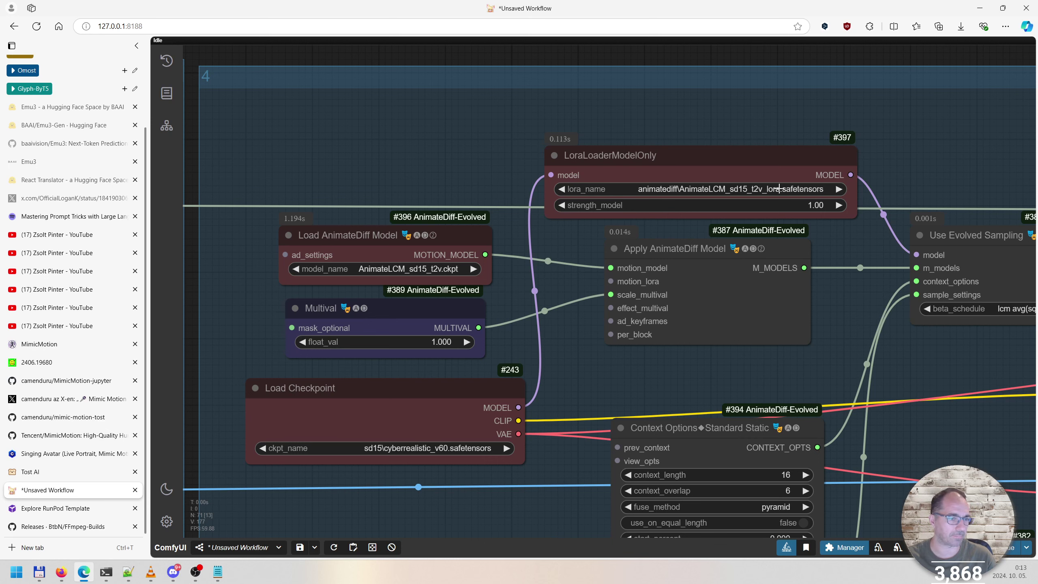
{"action": "scroll", "coordinate": [564, 211], "scroll_direction": "down", "scroll_amount": 2}
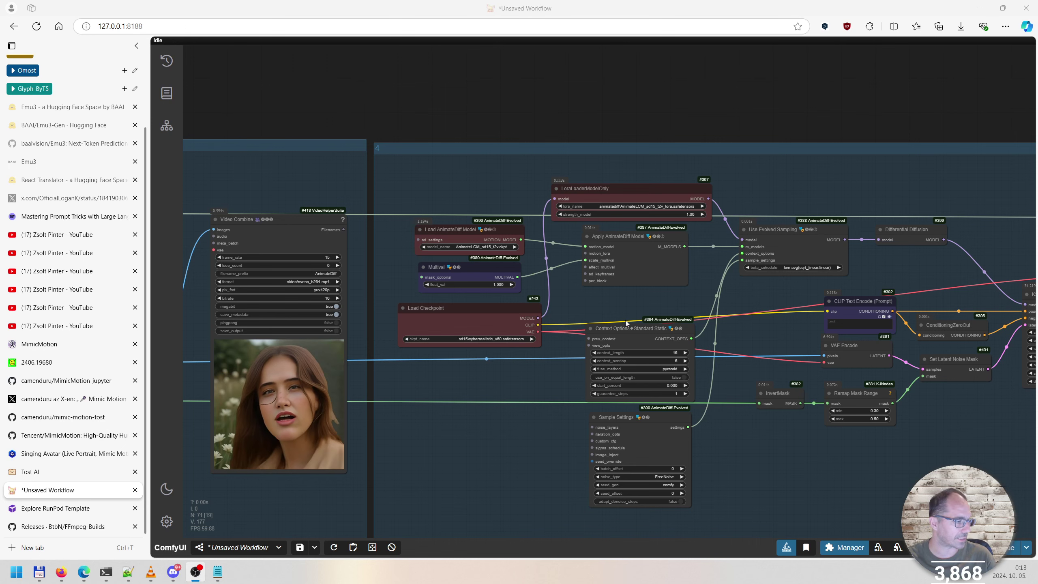
{"action": "scroll", "coordinate": [541, 327], "scroll_direction": "up", "scroll_amount": 4}
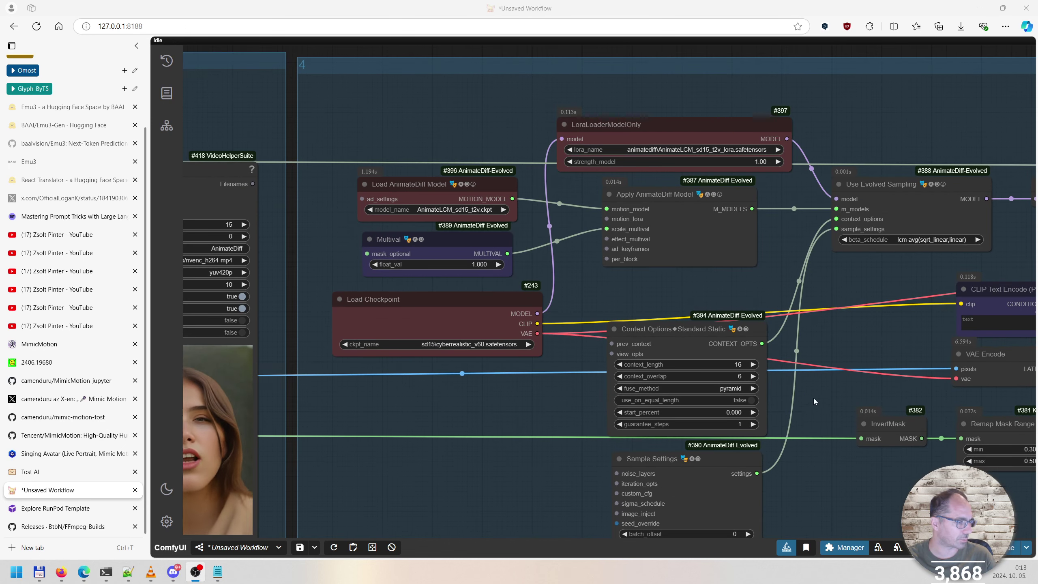
{"action": "scroll", "coordinate": [817, 392], "scroll_direction": "down", "scroll_amount": 3}
Trace group 3 back from Video Combine through ReActor Fast Face Swap and Image Composite to the GroundingDinoSAMSegment node
{"action": "left_click_drag", "start_coordinate": [595, 121], "coordinate": [869, 109]}
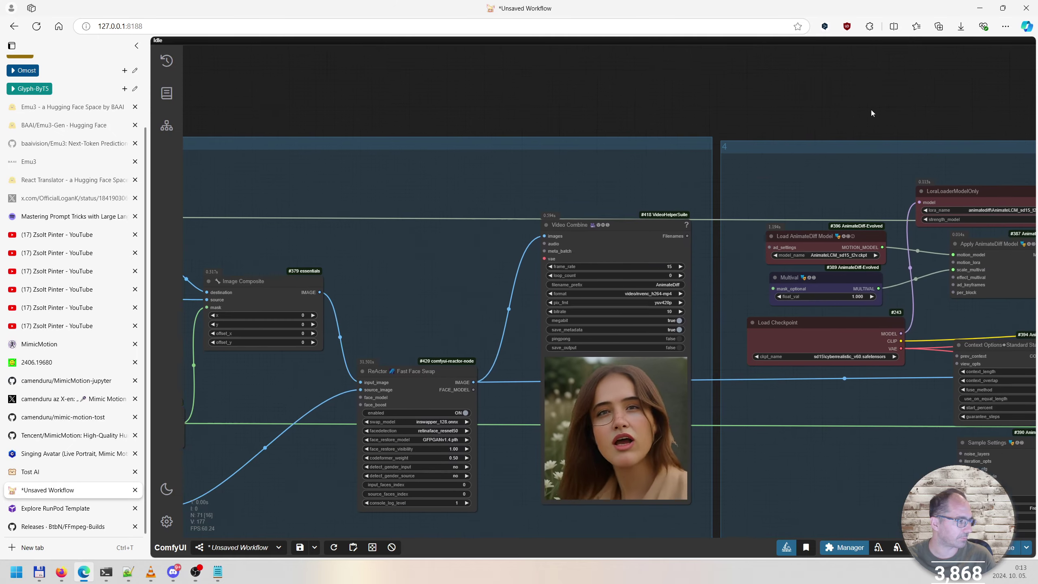
{"action": "left_click_drag", "start_coordinate": [466, 110], "coordinate": [837, 98]}
{"action": "left_click_drag", "start_coordinate": [447, 111], "coordinate": [475, 100]}
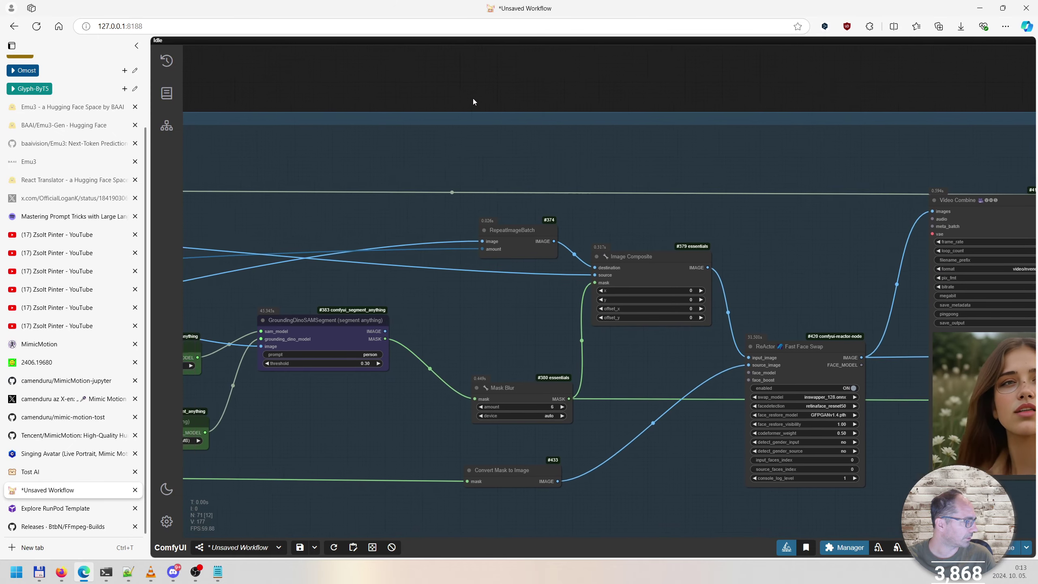
{"action": "scroll", "coordinate": [528, 266], "scroll_direction": "down", "scroll_amount": 3}
{"action": "scroll", "coordinate": [474, 334], "scroll_direction": "up", "scroll_amount": 7}
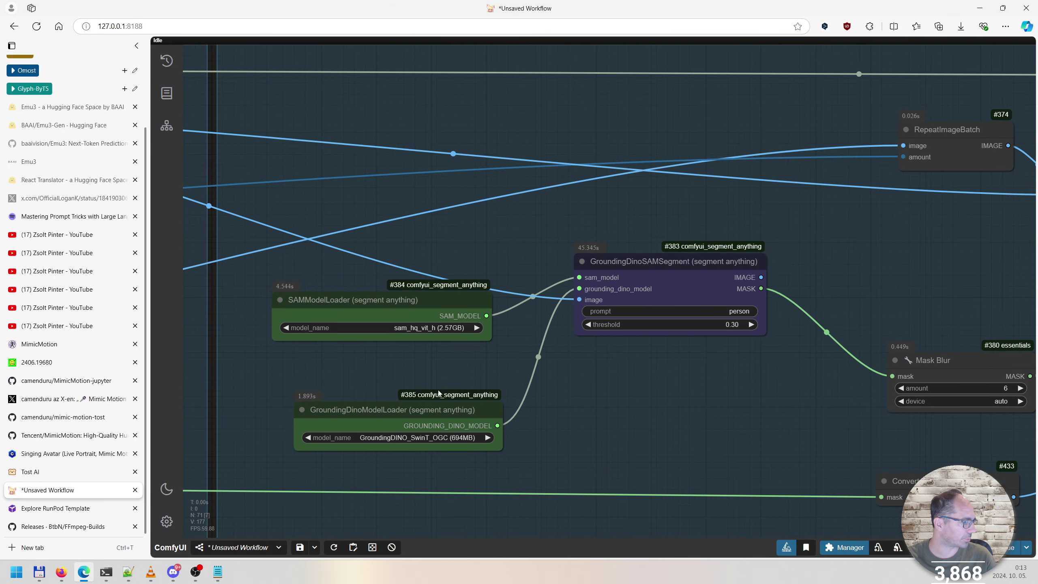
Examine the SAMModelLoader and GroundingDinoModelLoader nodes with their selected models and position in the overall workflow
{"action": "scroll", "coordinate": [438, 393], "scroll_direction": "down", "scroll_amount": 3}
{"action": "left_click_drag", "start_coordinate": [401, 123], "coordinate": [695, 116]}
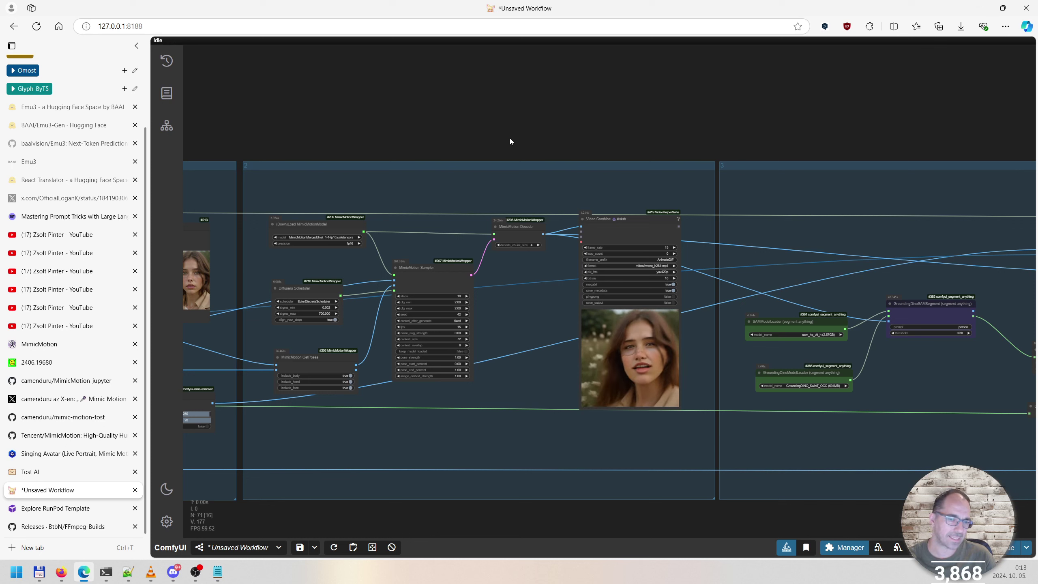
{"action": "scroll", "coordinate": [816, 354], "scroll_direction": "up", "scroll_amount": 4}
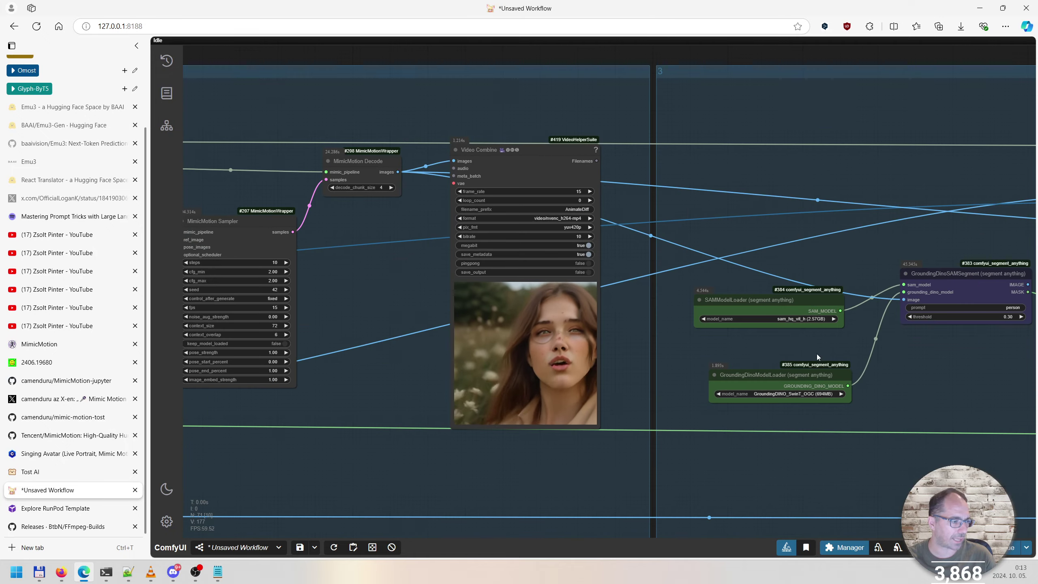
{"action": "scroll", "coordinate": [818, 355], "scroll_direction": "up", "scroll_amount": 8}
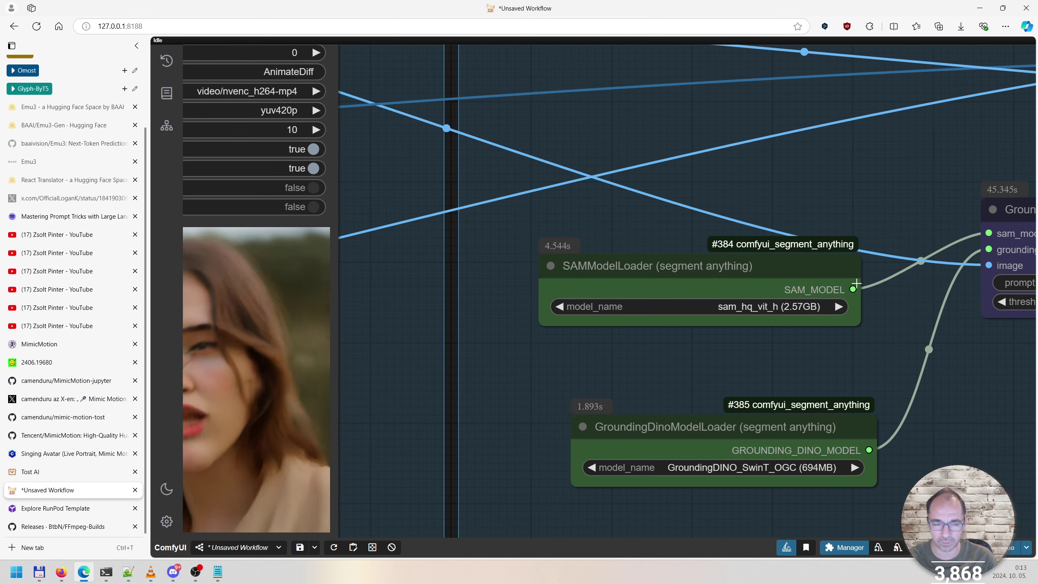
{"action": "scroll", "coordinate": [856, 283], "scroll_direction": "down", "scroll_amount": 10}
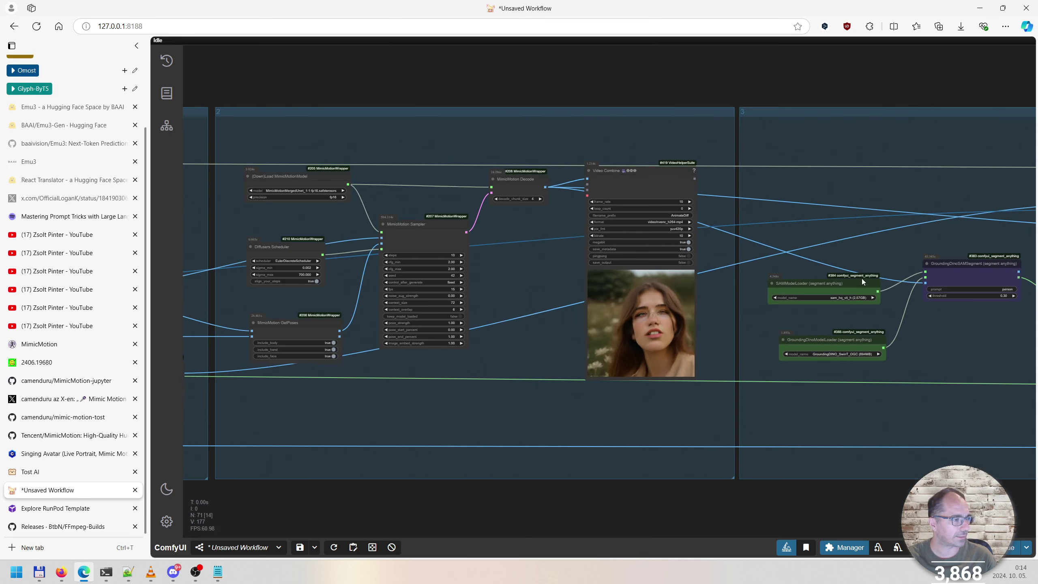
{"action": "left_click_drag", "start_coordinate": [881, 114], "coordinate": [722, 114]}
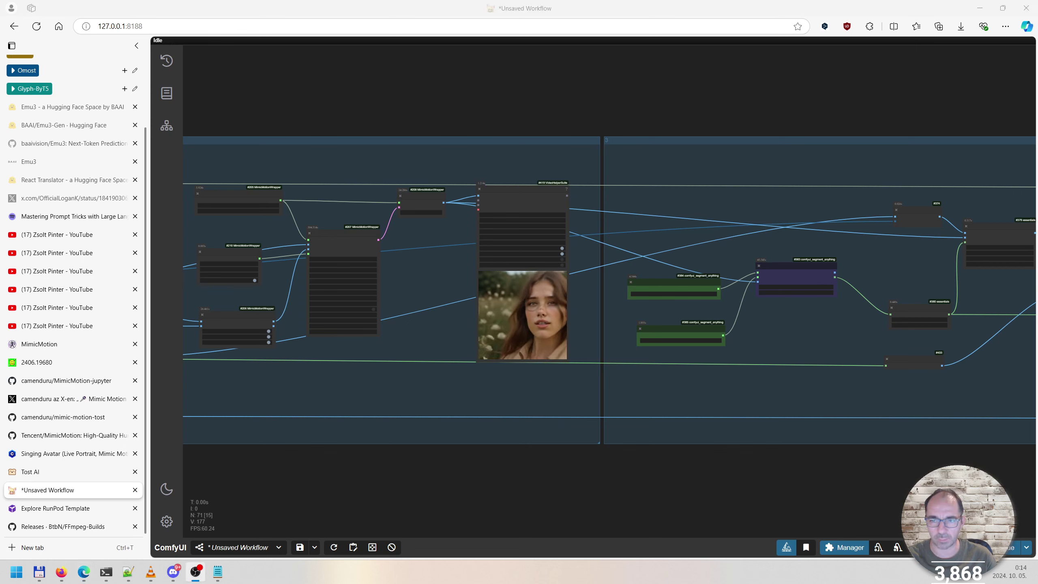
{"action": "key", "text": "alt+Tab"}
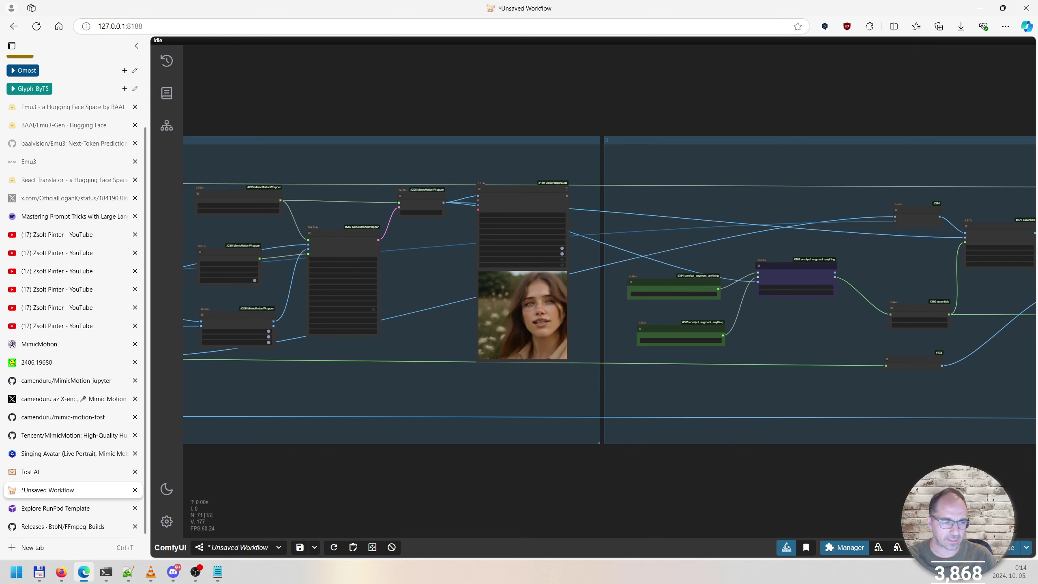
{"action": "scroll", "coordinate": [757, 439], "scroll_direction": "up", "scroll_amount": 8}
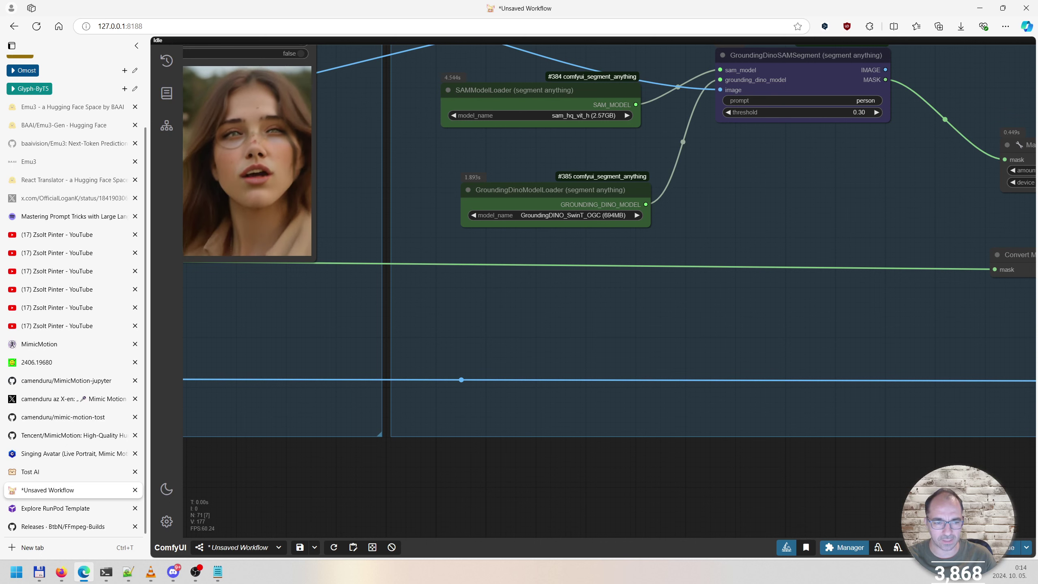
{"action": "scroll", "coordinate": [952, 358], "scroll_direction": "down", "scroll_amount": 5}
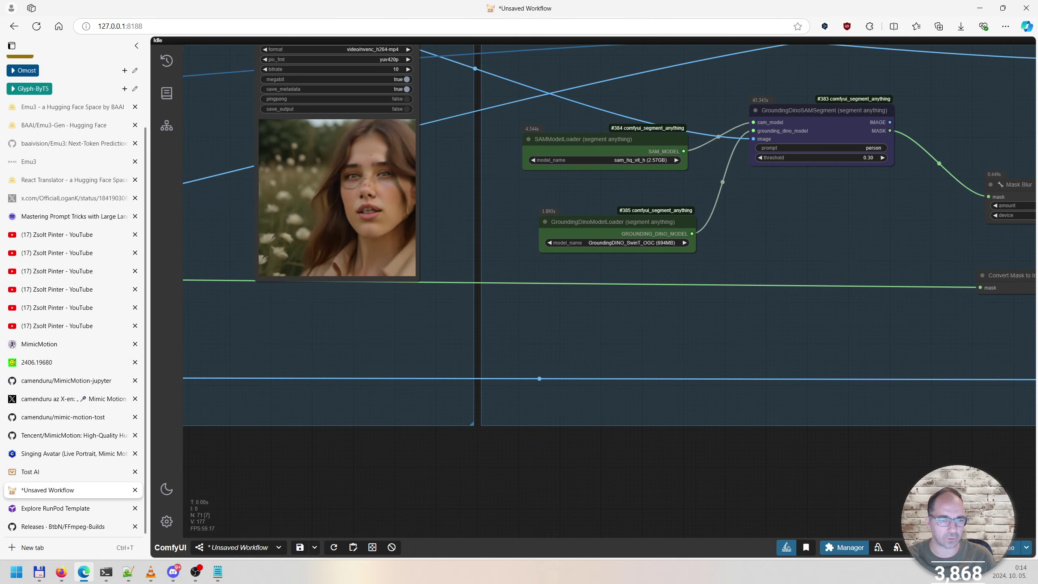
{"action": "scroll", "coordinate": [858, 378], "scroll_direction": "down", "scroll_amount": 3}
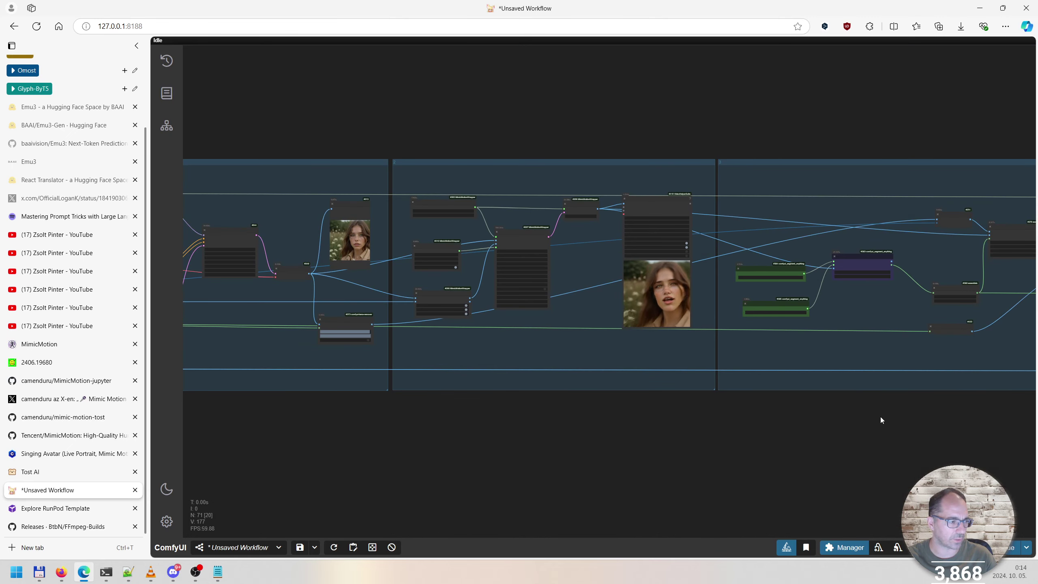
{"action": "scroll", "coordinate": [881, 417], "scroll_direction": "up", "scroll_amount": 1}
Review the ComfyUI console log and the pip install fvcore command in the notes window, and minimise the notes
{"action": "key", "text": "alt+Tab"}
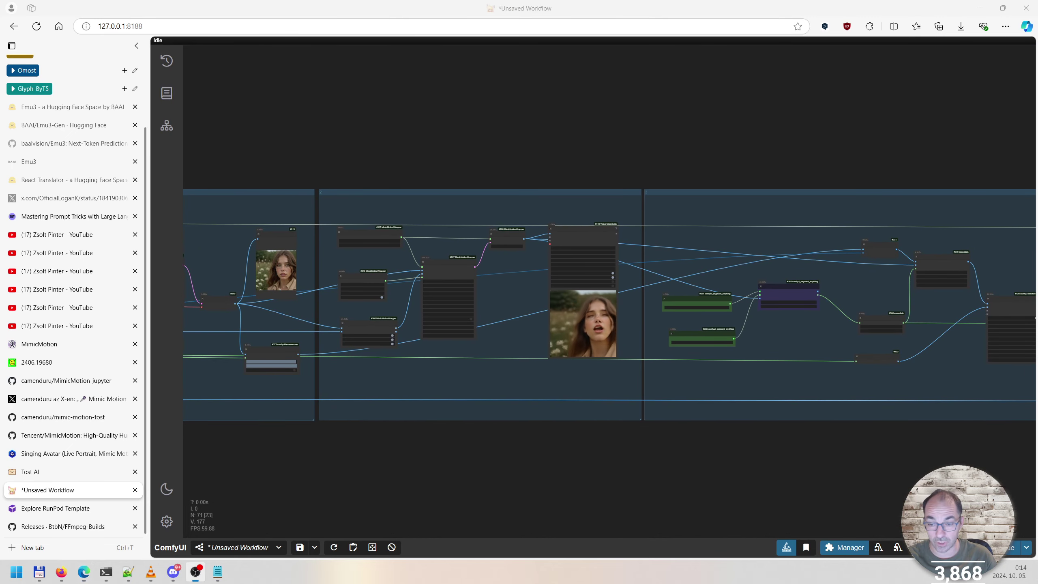
{"action": "key", "text": "alt+Tab"}
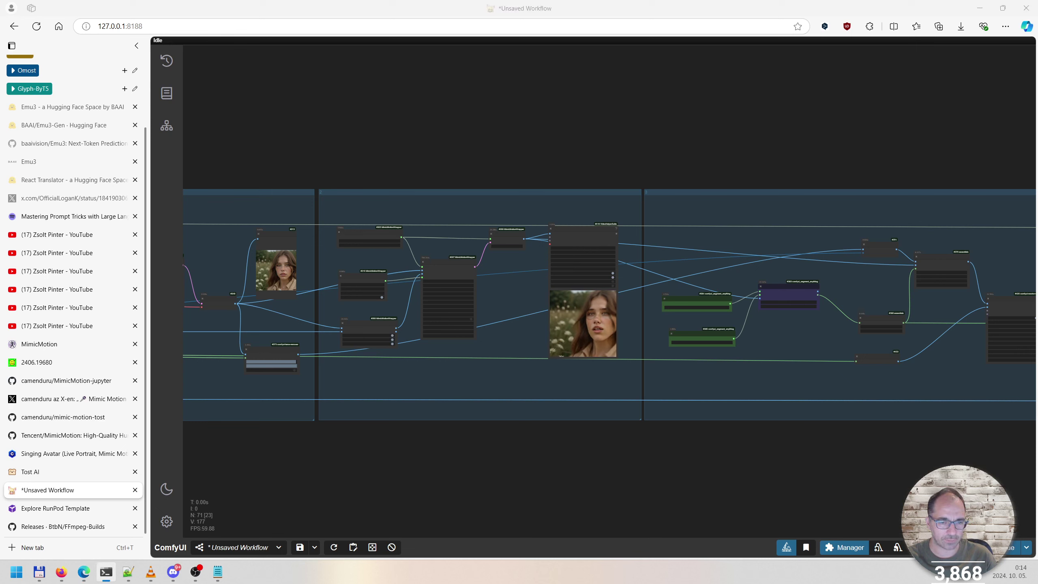
{"action": "key", "text": "alt+Tab"}
{"action": "left_click_drag", "start_coordinate": [970, 215], "coordinate": [564, 193]}
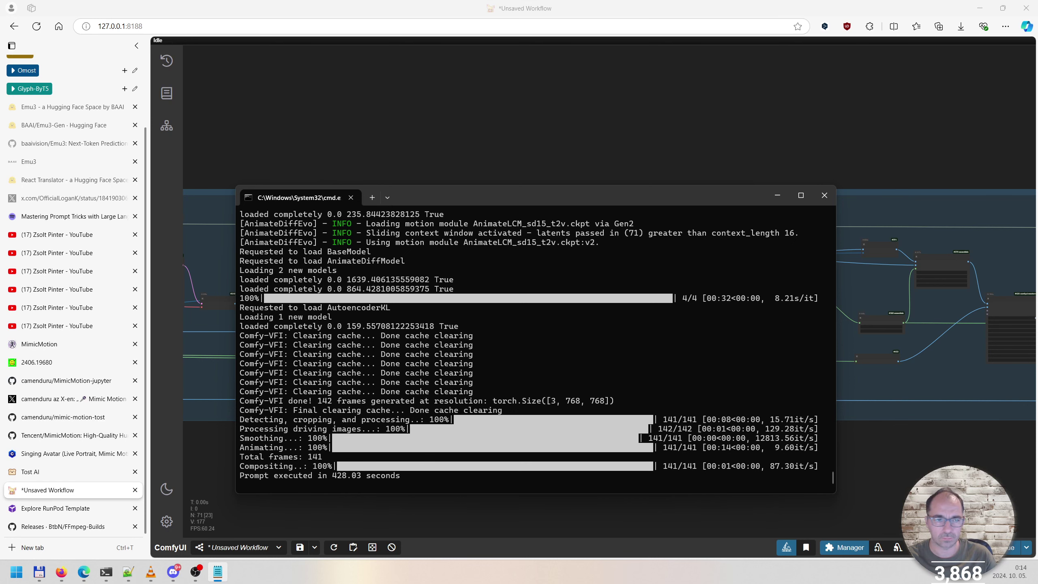
{"action": "key", "text": "alt+Tab"}
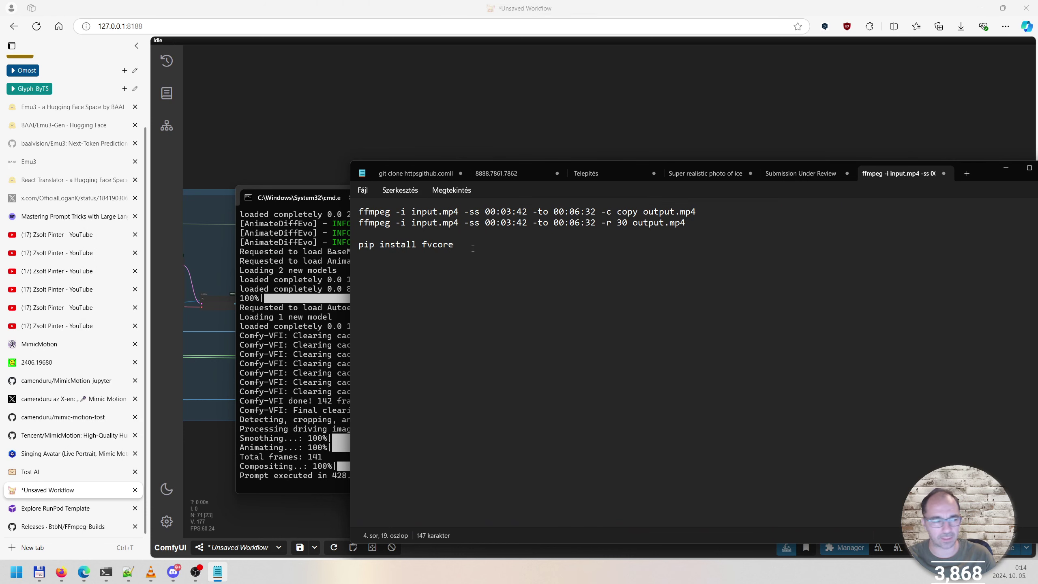
{"action": "left_click", "coordinate": [1006, 168]}
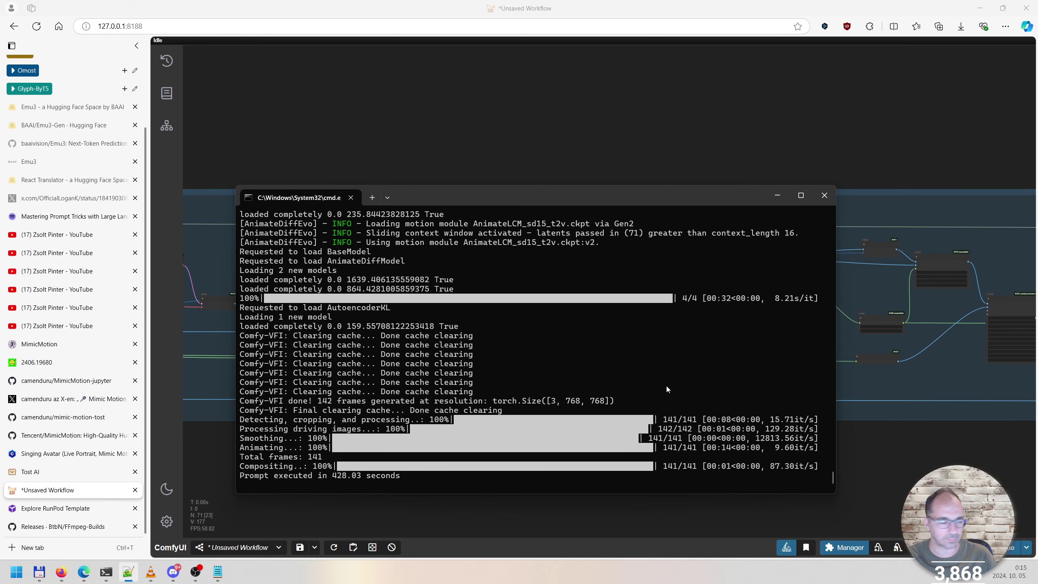
Browse the Videos list of the YouTube channel for the related ComfyUI, LivePortrait and RunPod videos
{"action": "left_click", "coordinate": [52, 234]}
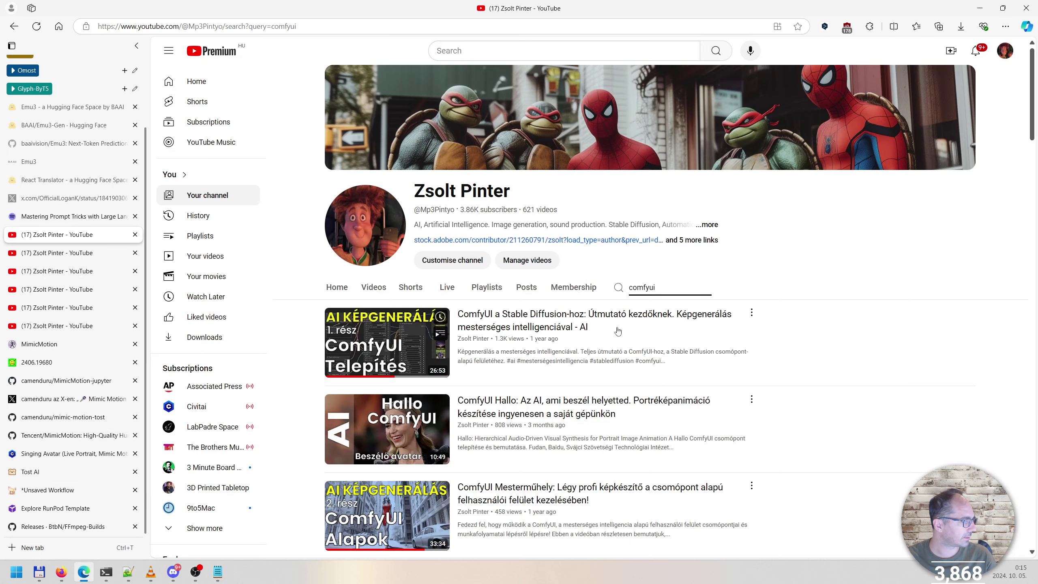
{"action": "left_click", "coordinate": [668, 285]}
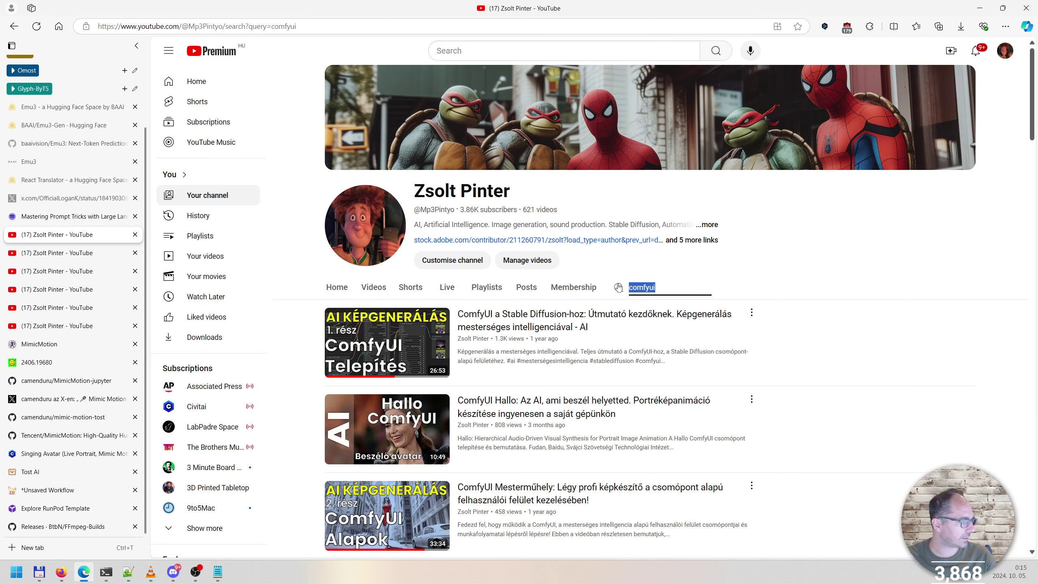
{"action": "left_click", "coordinate": [374, 291]}
{"action": "scroll", "coordinate": [736, 408], "scroll_direction": "down", "scroll_amount": 5}
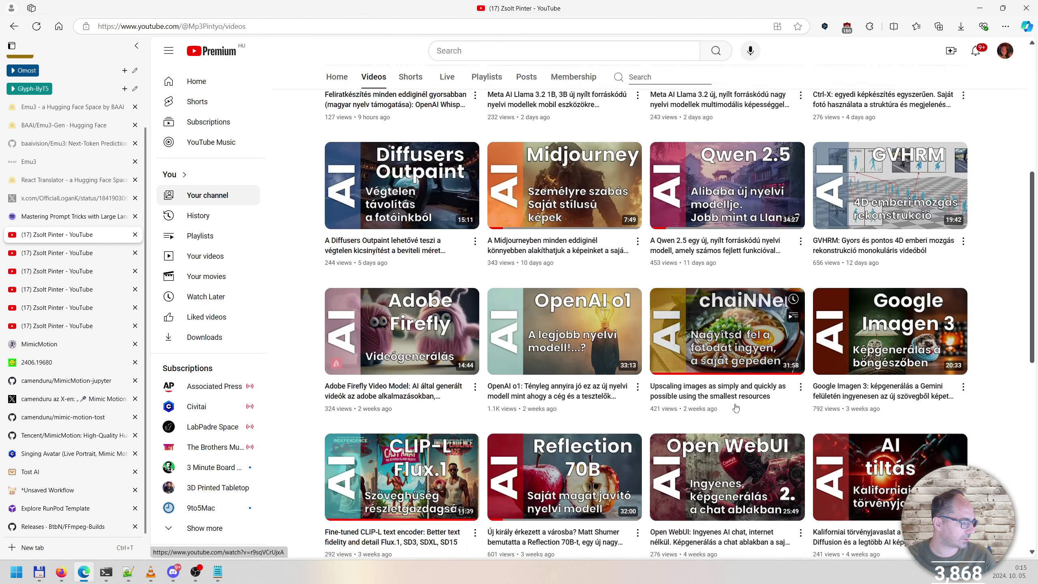
{"action": "scroll", "coordinate": [736, 407], "scroll_direction": "down", "scroll_amount": 15}
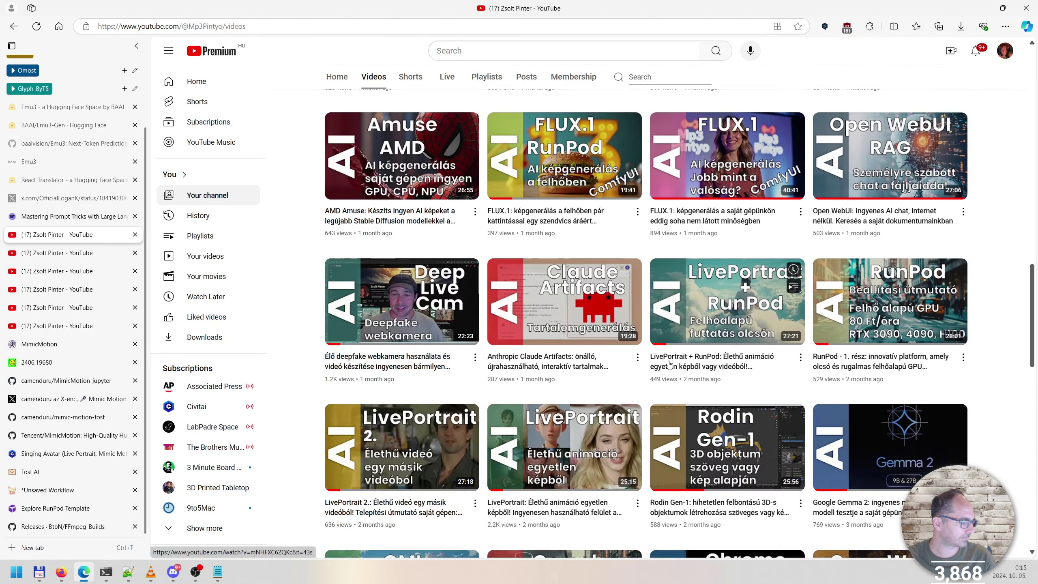
{"action": "scroll", "coordinate": [669, 364], "scroll_direction": "down", "scroll_amount": 10}
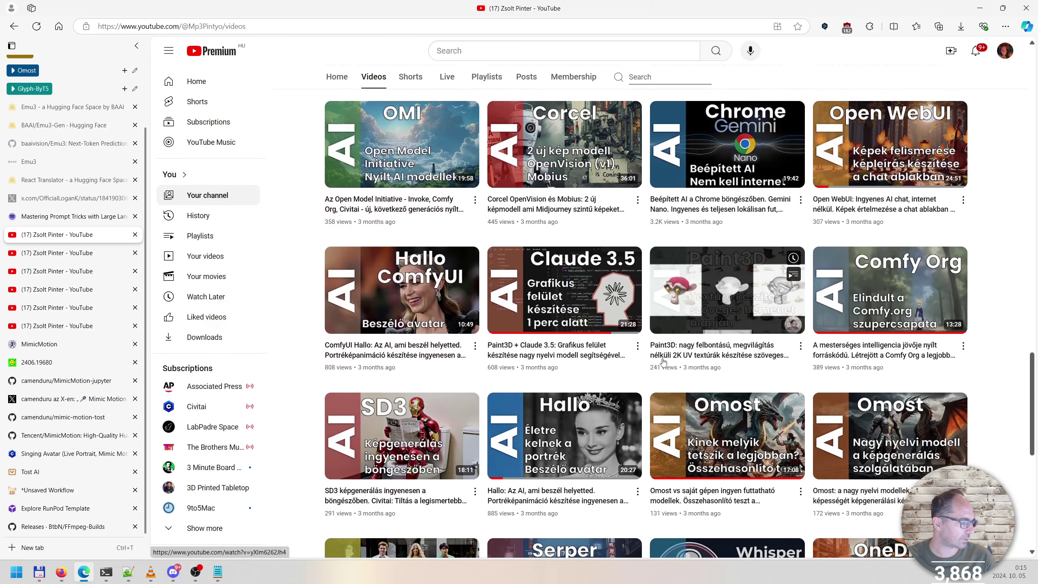
{"action": "scroll", "coordinate": [663, 361], "scroll_direction": "down", "scroll_amount": 10}
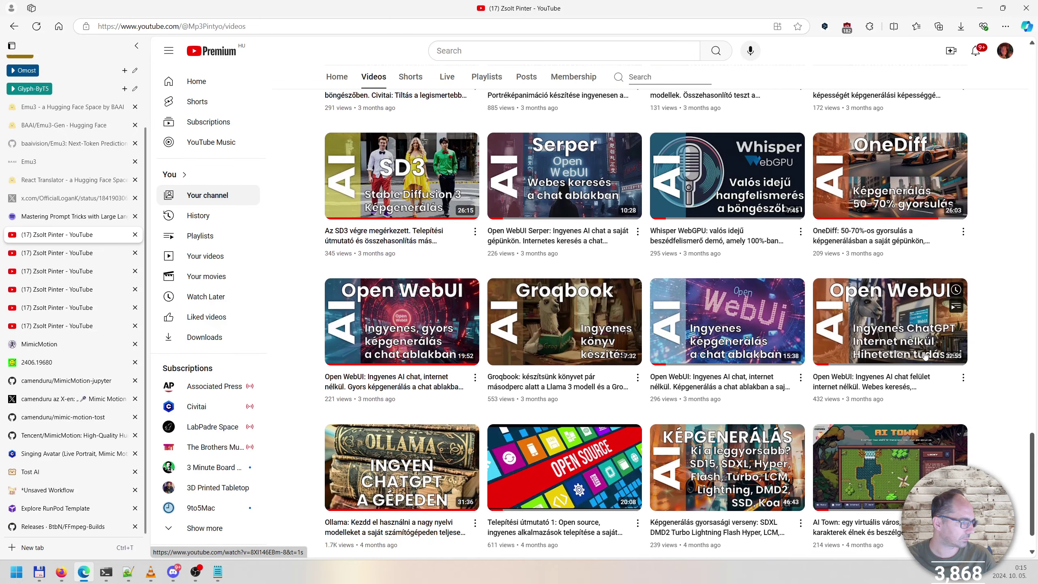
{"action": "scroll", "coordinate": [735, 409], "scroll_direction": "down", "scroll_amount": 1}
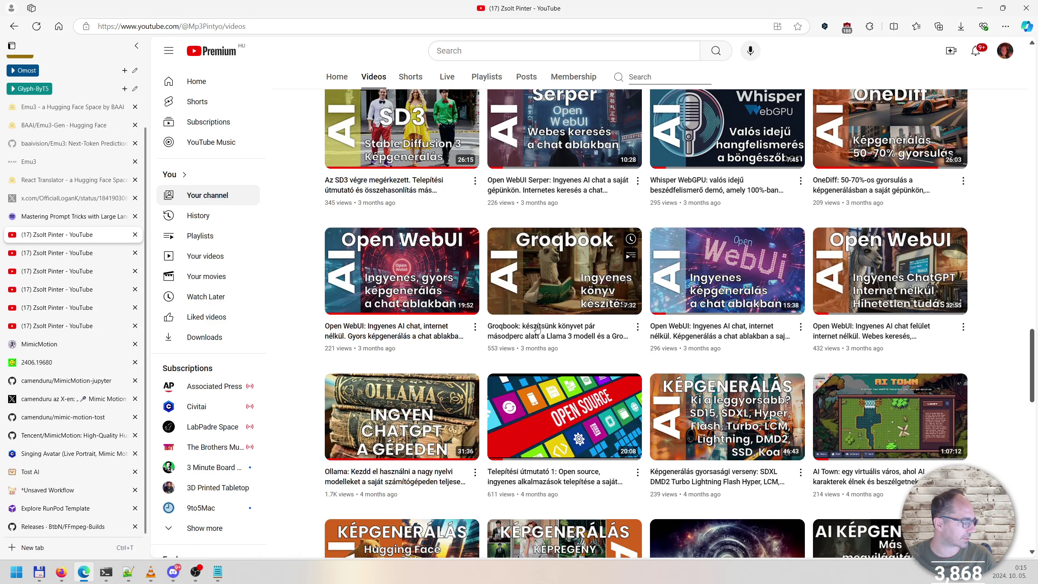
Return to the ComfyUI workflow and examine the SAMModelLoader and GroundingDinoModelLoader nodes feeding GroundingDinoSAMSegment
{"action": "left_click", "coordinate": [69, 488]}
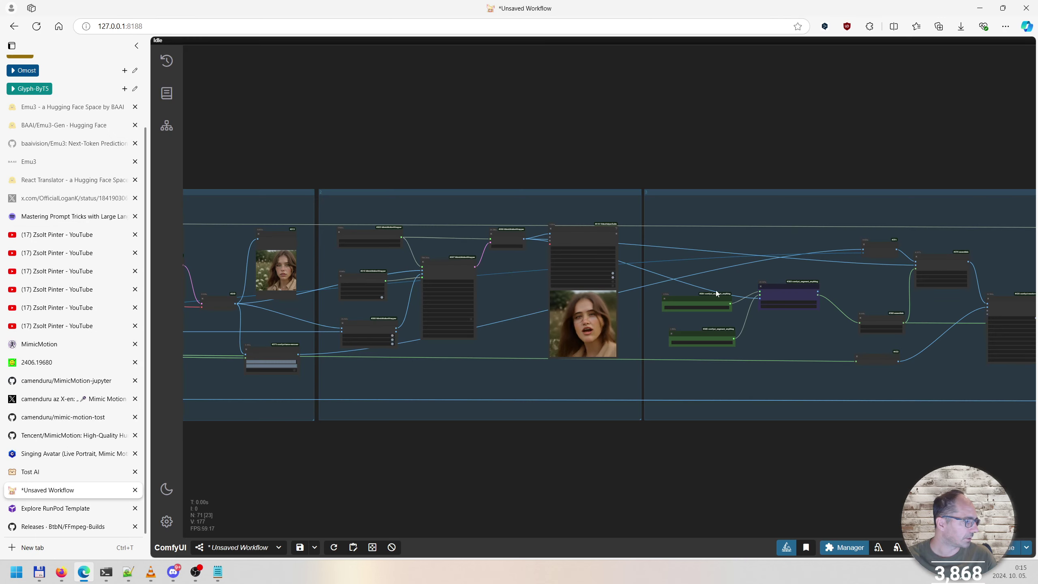
{"action": "scroll", "coordinate": [714, 288], "scroll_direction": "up", "scroll_amount": 6}
{"action": "scroll", "coordinate": [713, 289], "scroll_direction": "up", "scroll_amount": 2}
{"action": "scroll", "coordinate": [698, 349], "scroll_direction": "up", "scroll_amount": 3}
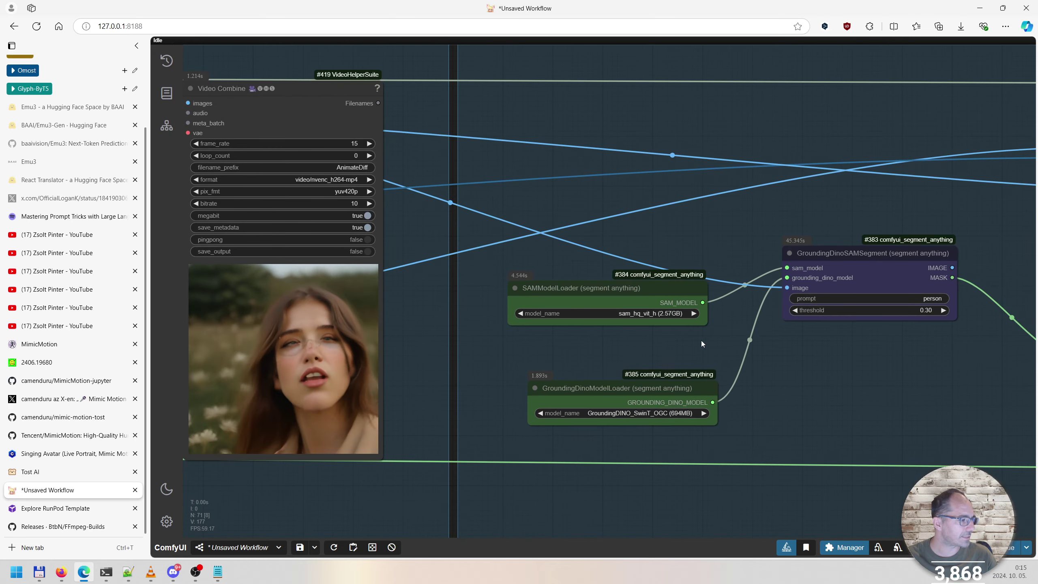
{"action": "scroll", "coordinate": [697, 330], "scroll_direction": "down", "scroll_amount": 7}
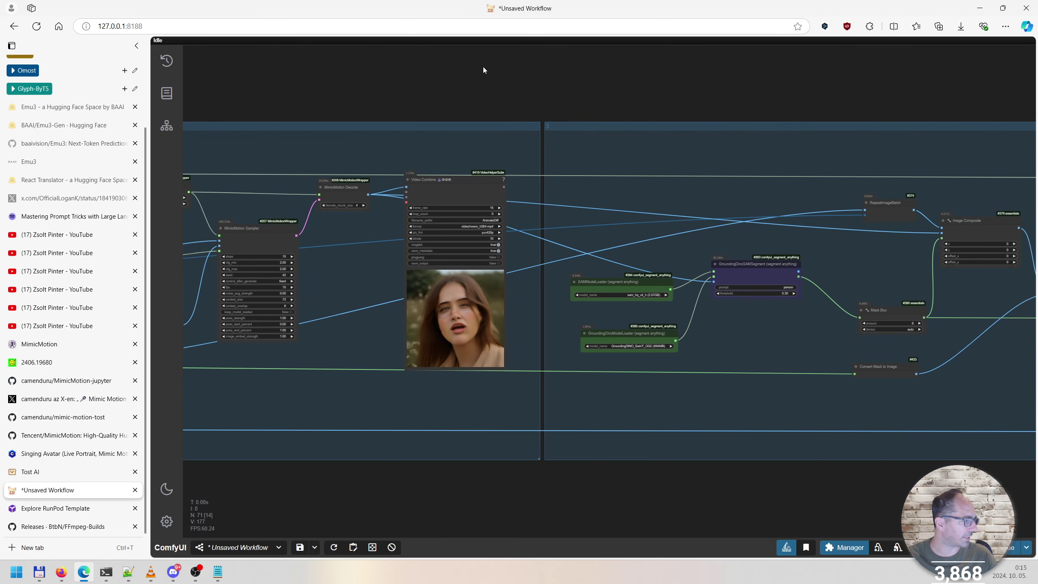
{"action": "scroll", "coordinate": [746, 304], "scroll_direction": "up", "scroll_amount": 1}
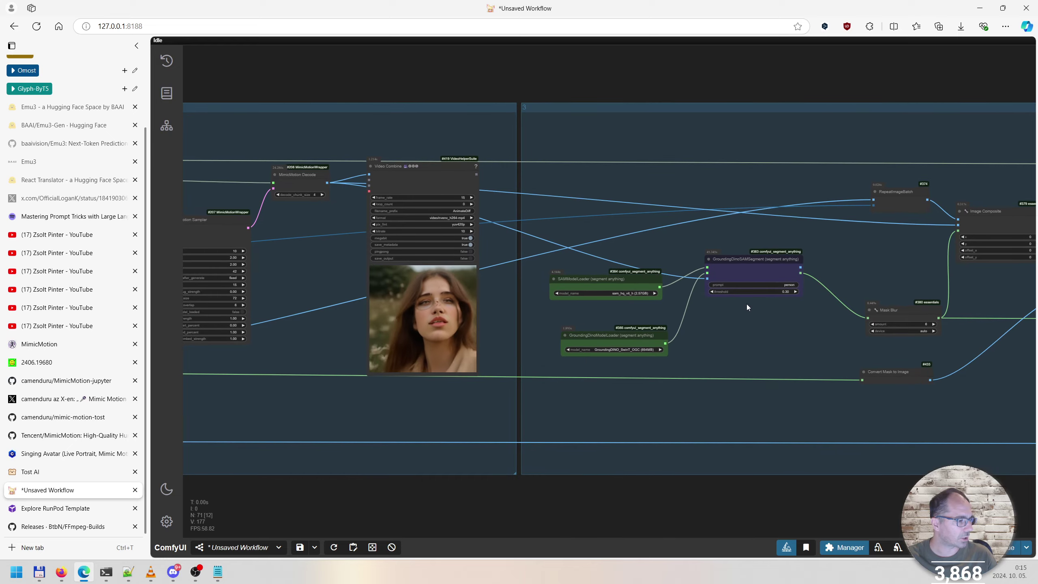
Examine the Load Checkpoint node in the first group, including its selected checkpoint and its connections
{"action": "scroll", "coordinate": [746, 304], "scroll_direction": "down", "scroll_amount": 4}
{"action": "scroll", "coordinate": [744, 305], "scroll_direction": "down", "scroll_amount": 5}
{"action": "scroll", "coordinate": [464, 345], "scroll_direction": "left", "scroll_amount": 5}
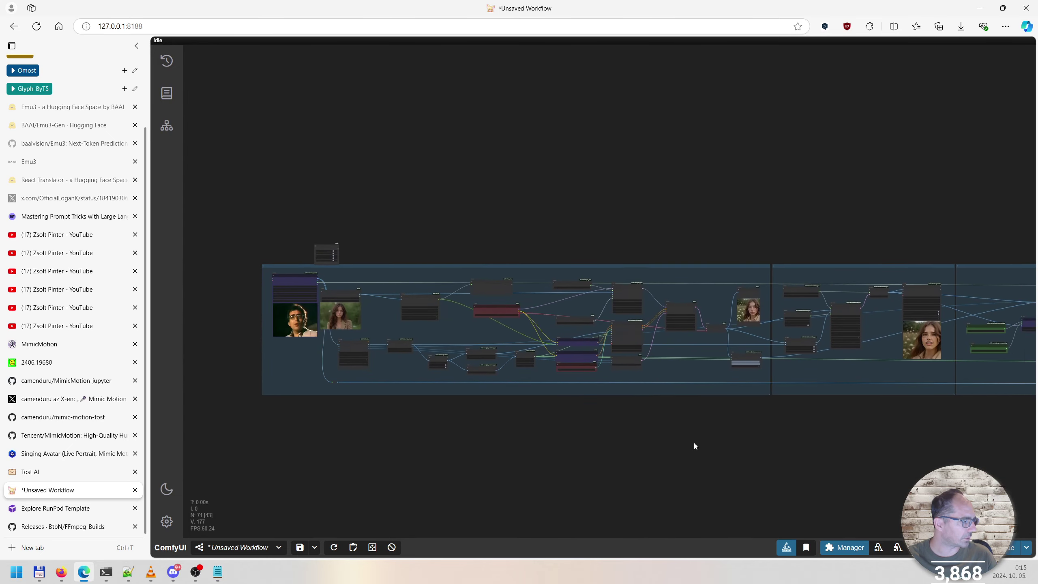
{"action": "scroll", "coordinate": [474, 309], "scroll_direction": "up", "scroll_amount": 8}
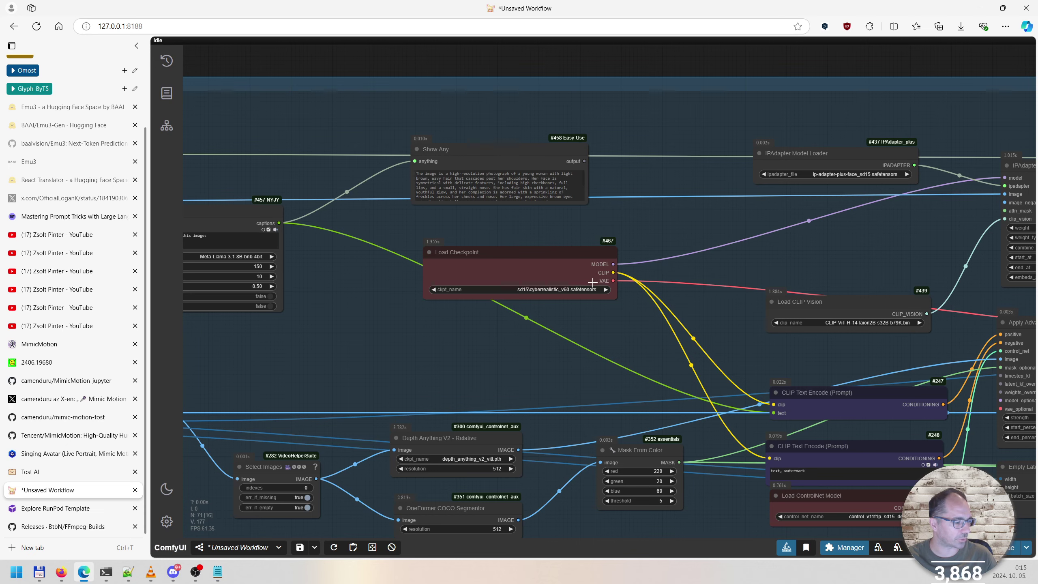
{"action": "scroll", "coordinate": [592, 282], "scroll_direction": "up", "scroll_amount": 5}
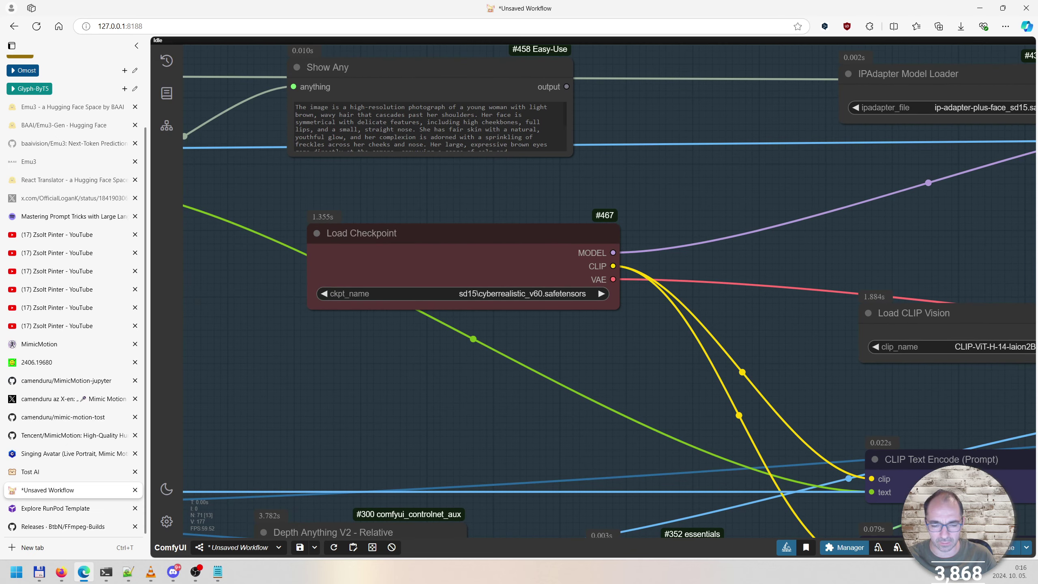
Walk through the whole workflow from the source video and avatar image in the first group to the final Video Combine node
{"action": "scroll", "coordinate": [718, 260], "scroll_direction": "down", "scroll_amount": 10}
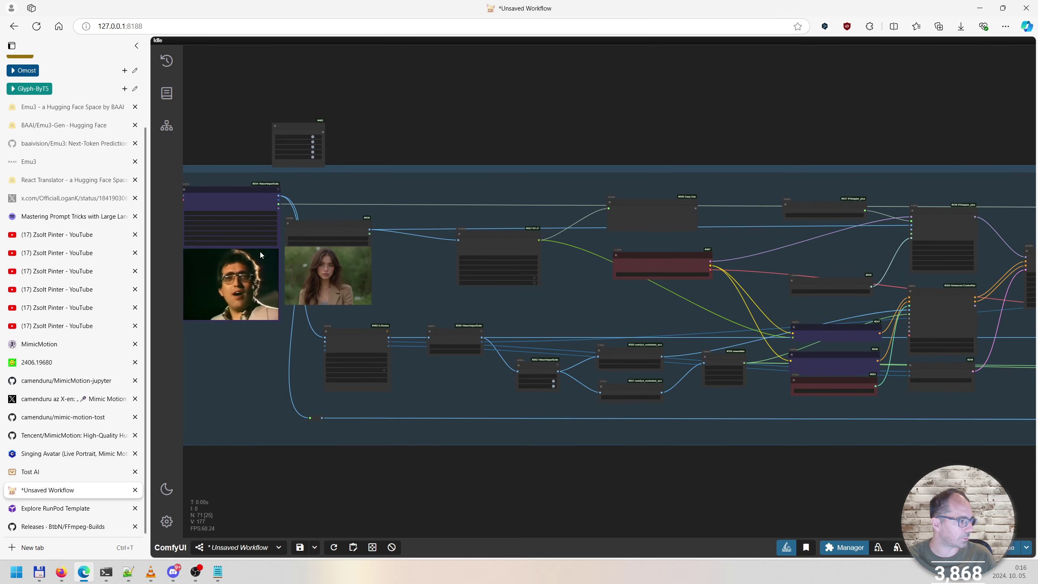
{"action": "left_click_drag", "start_coordinate": [998, 483], "coordinate": [590, 471]}
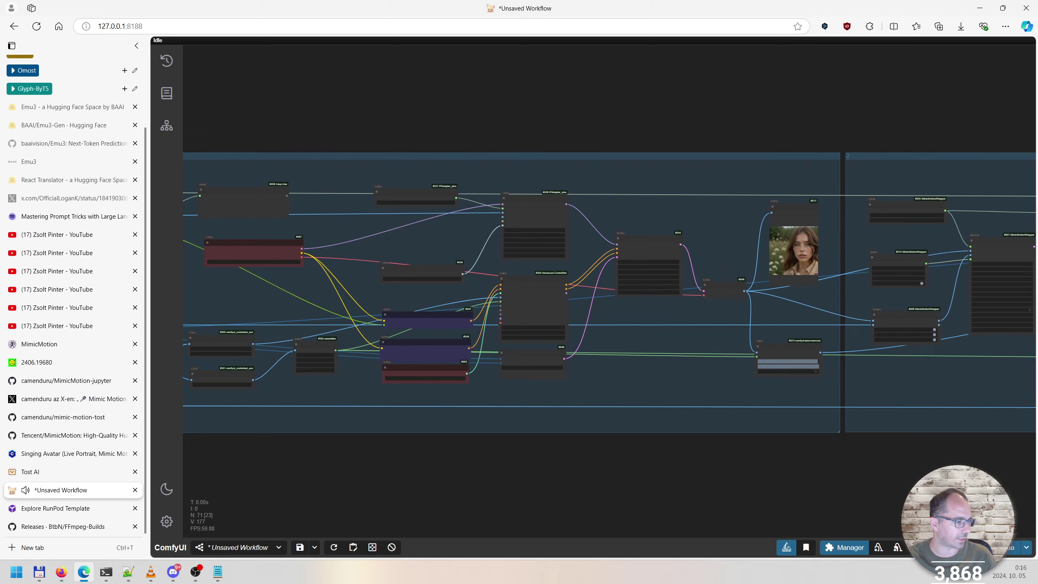
{"action": "left_click_drag", "start_coordinate": [952, 471], "coordinate": [440, 459]}
{"action": "left_click_drag", "start_coordinate": [937, 456], "coordinate": [358, 448]}
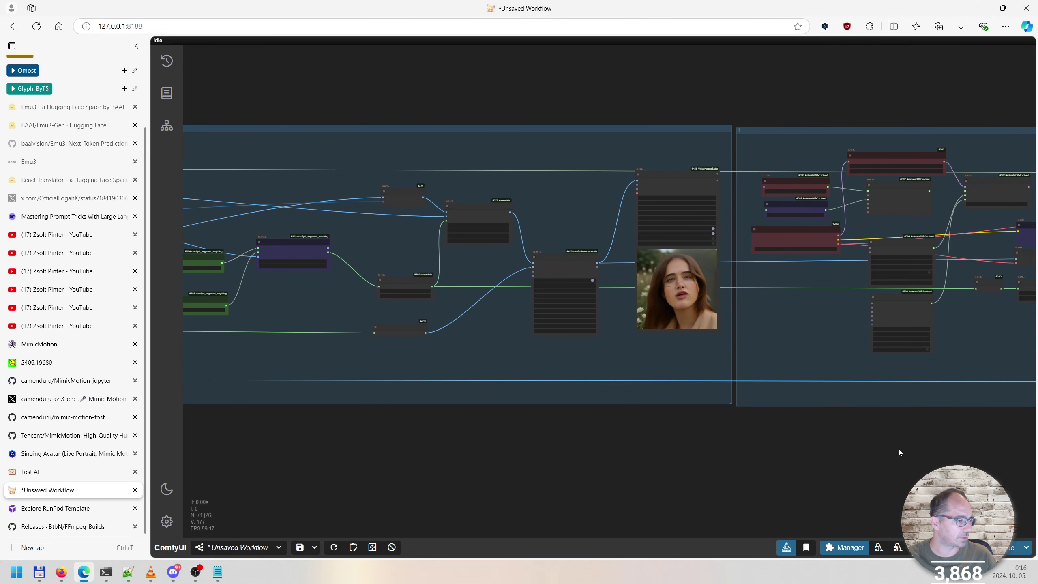
{"action": "left_click_drag", "start_coordinate": [899, 452], "coordinate": [333, 436]}
{"action": "left_click_drag", "start_coordinate": [938, 440], "coordinate": [351, 439]}
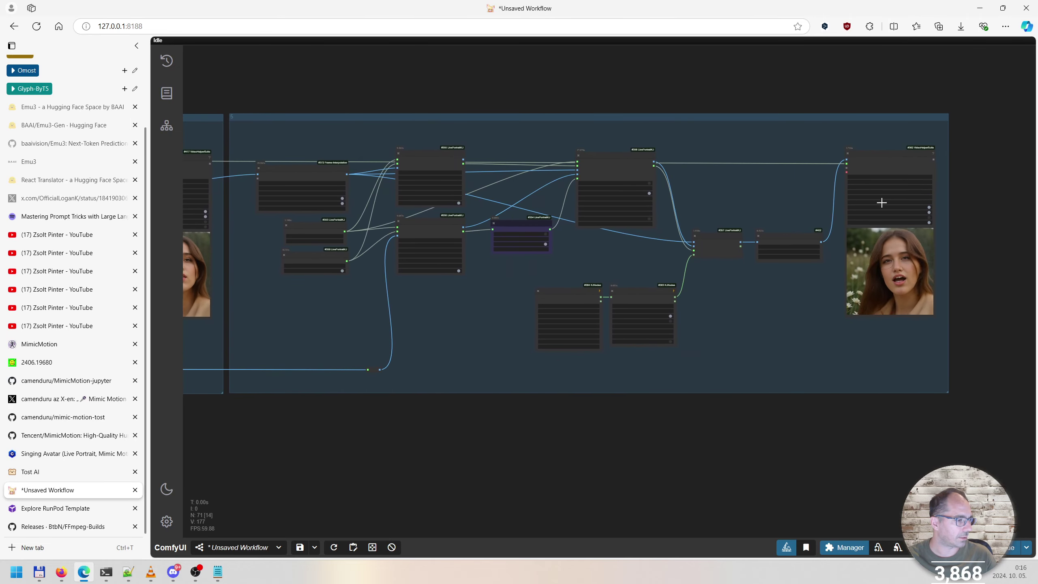
{"action": "left_click_drag", "start_coordinate": [990, 307], "coordinate": [811, 329]}
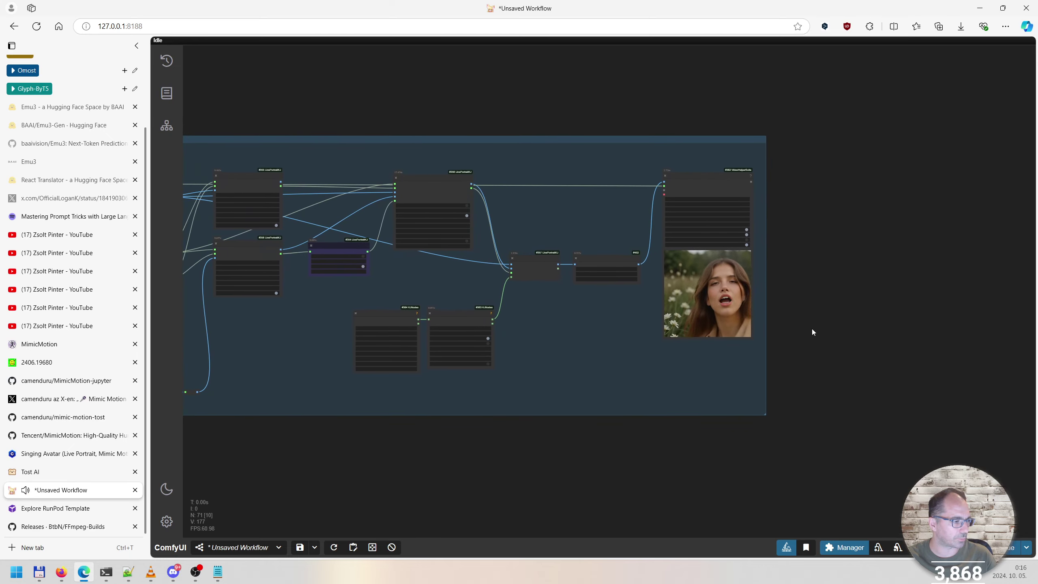
Inspect the finished singing avatar video and the output settings in the final Video Combine node
{"action": "scroll", "coordinate": [812, 329], "scroll_direction": "up", "scroll_amount": 7}
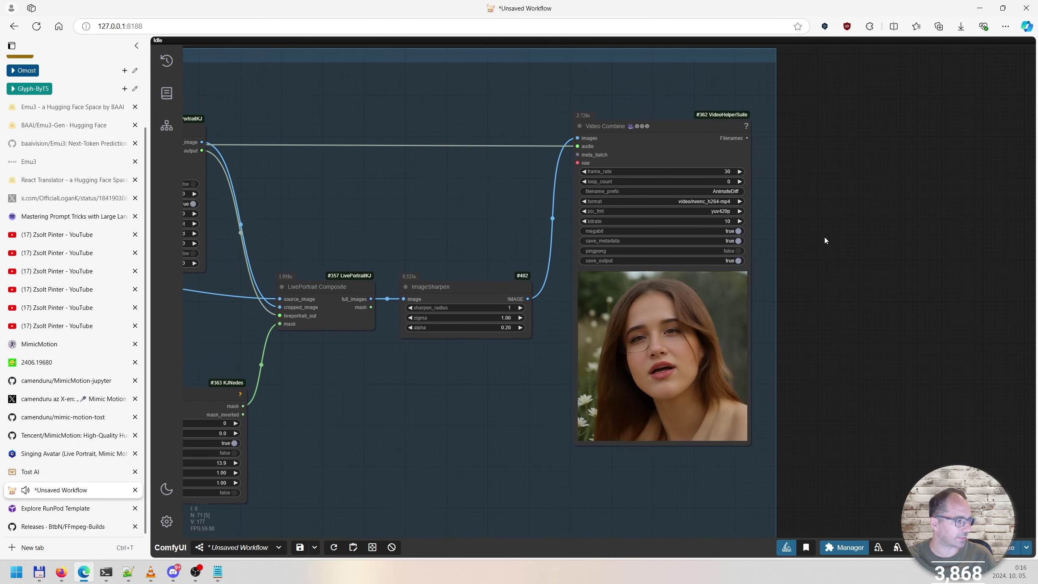
{"action": "scroll", "coordinate": [825, 240], "scroll_direction": "up", "scroll_amount": 3}
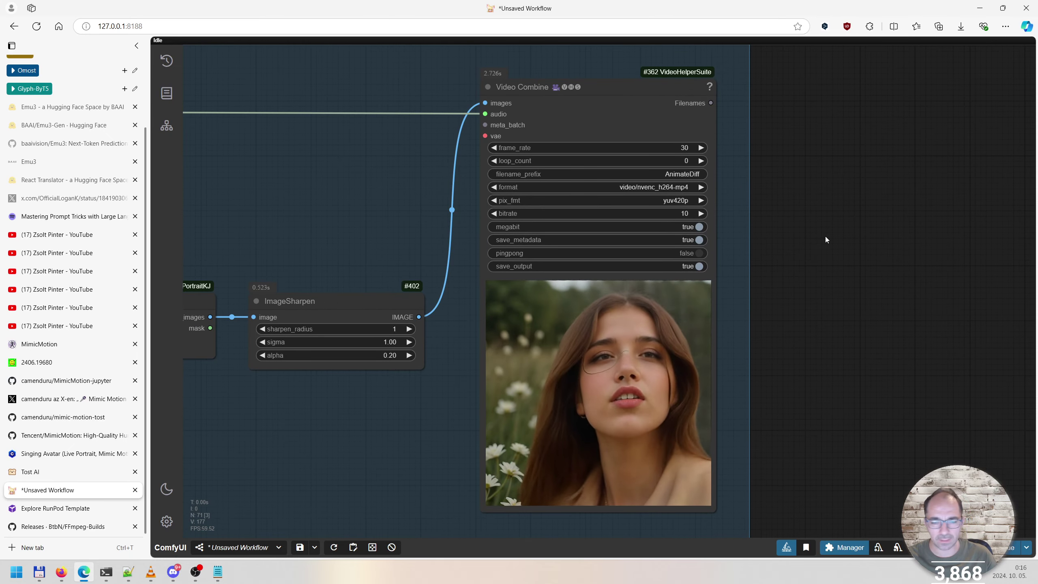
{"action": "scroll", "coordinate": [548, 271], "scroll_direction": "up", "scroll_amount": 2}
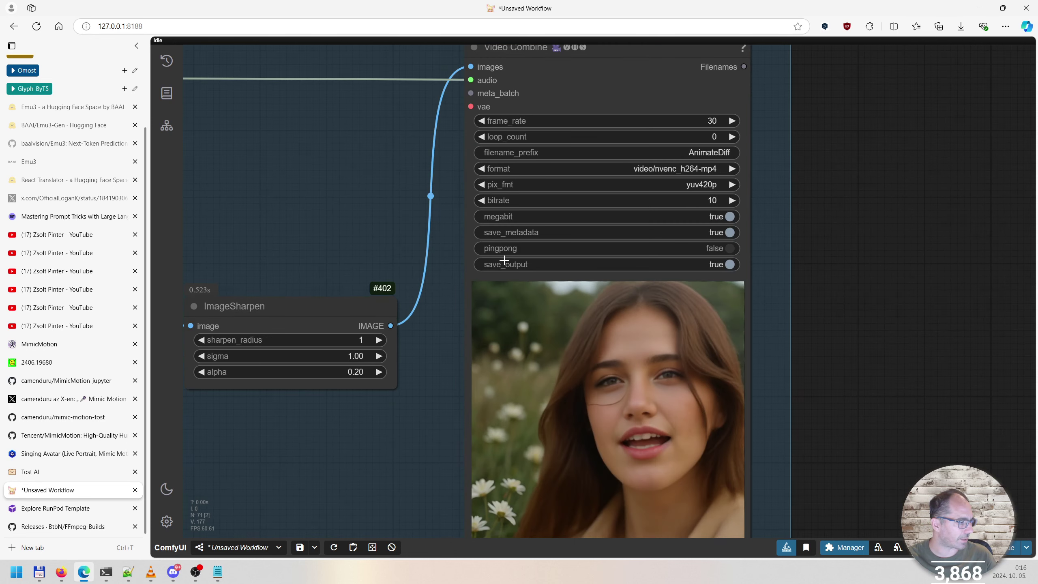
{"action": "scroll", "coordinate": [531, 264], "scroll_direction": "up", "scroll_amount": 2}
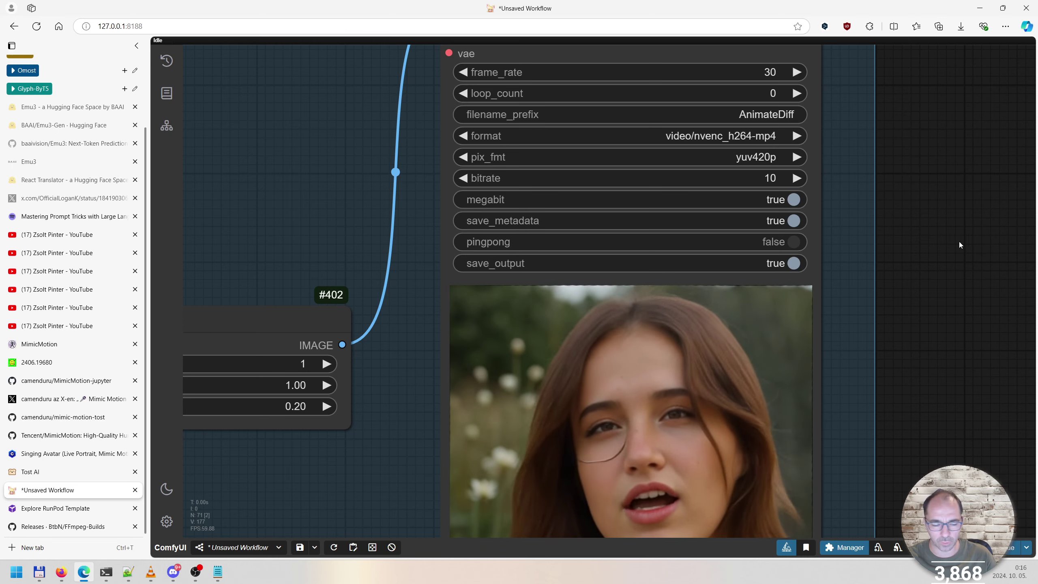
{"action": "scroll", "coordinate": [948, 267], "scroll_direction": "down", "scroll_amount": 4}
{"action": "left_click_drag", "start_coordinate": [1007, 333], "coordinate": [829, 285]}
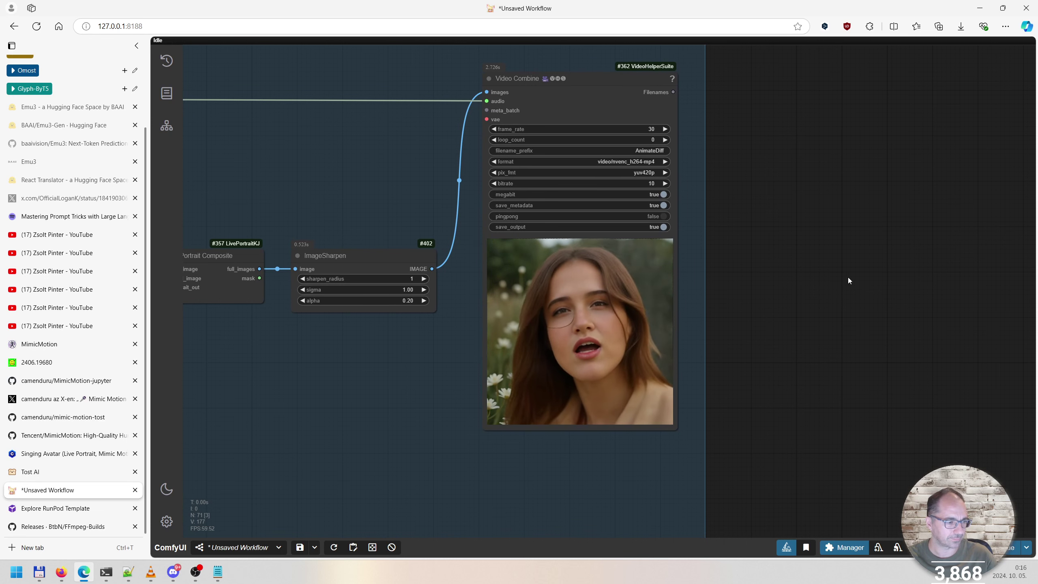
{"action": "left_click_drag", "start_coordinate": [764, 324], "coordinate": [807, 330]}
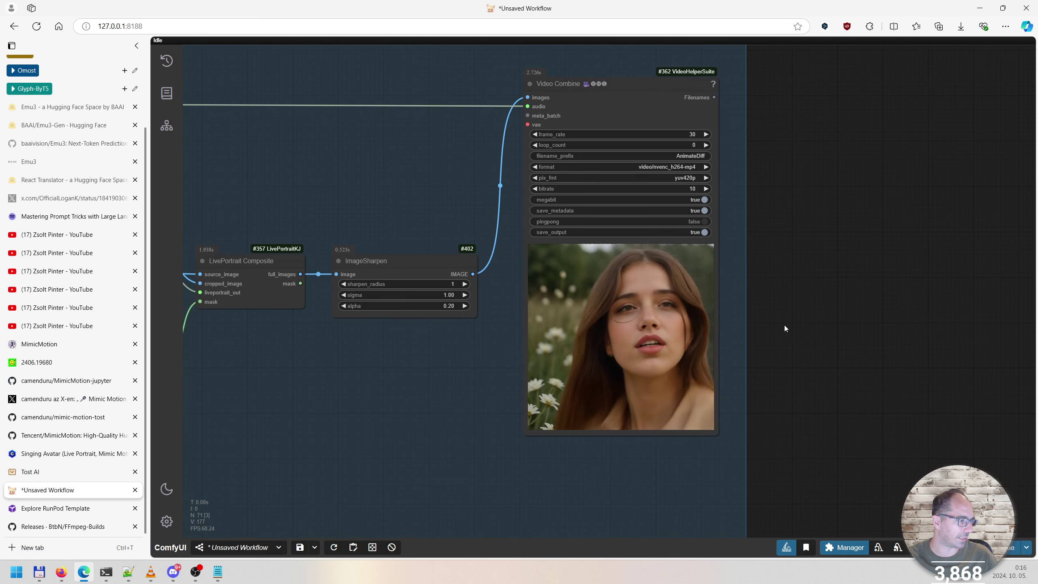
{"action": "scroll", "coordinate": [672, 372], "scroll_direction": "up", "scroll_amount": 9}
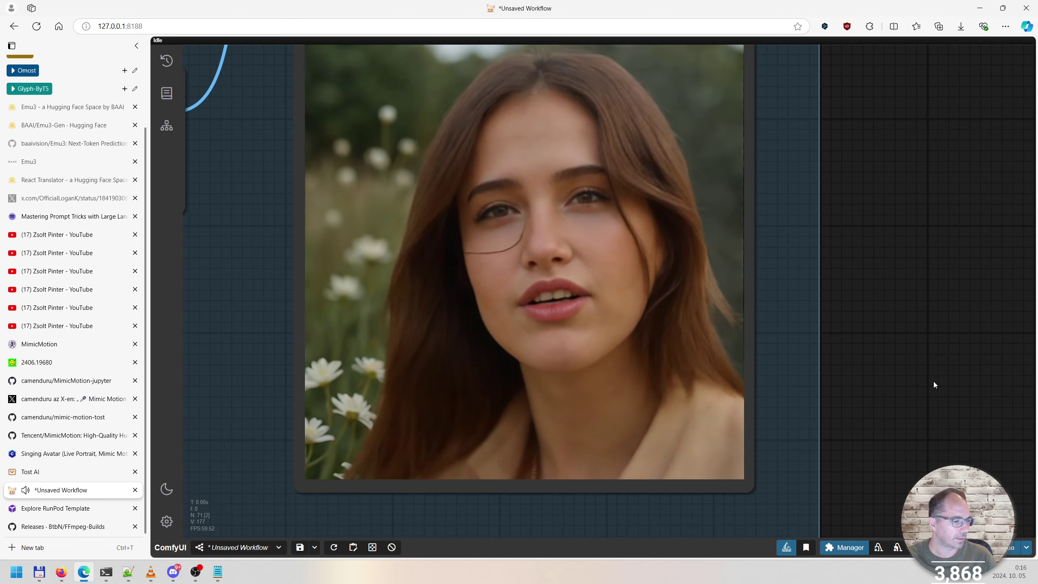
{"action": "scroll", "coordinate": [930, 381], "scroll_direction": "down", "scroll_amount": 1}
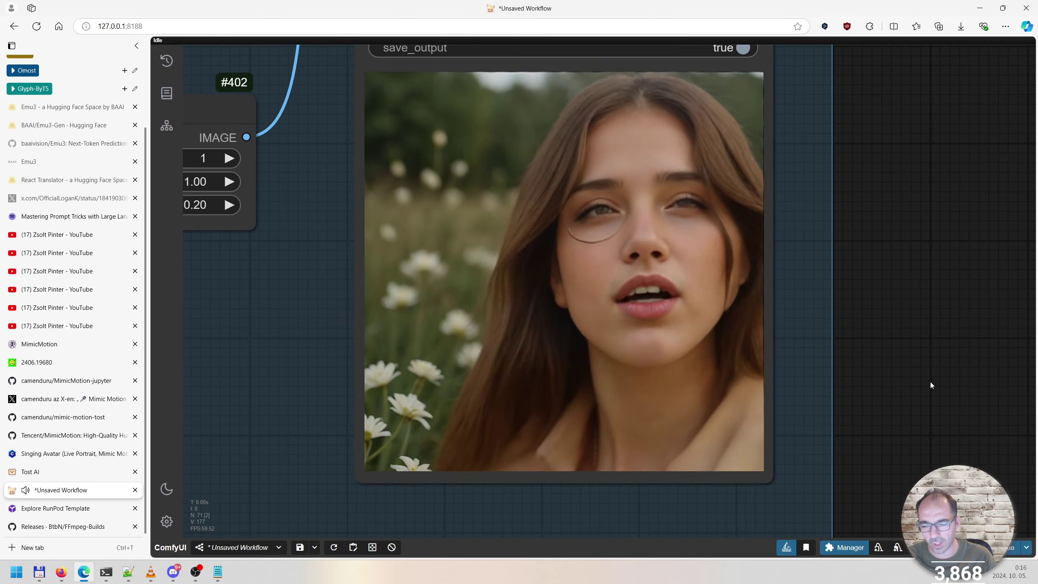
{"action": "scroll", "coordinate": [929, 379], "scroll_direction": "down", "scroll_amount": 2}
Switch to VLC to view the source video videoplayback.mp4, pause it, and minimise the player
{"action": "key", "text": "alt+Tab"}
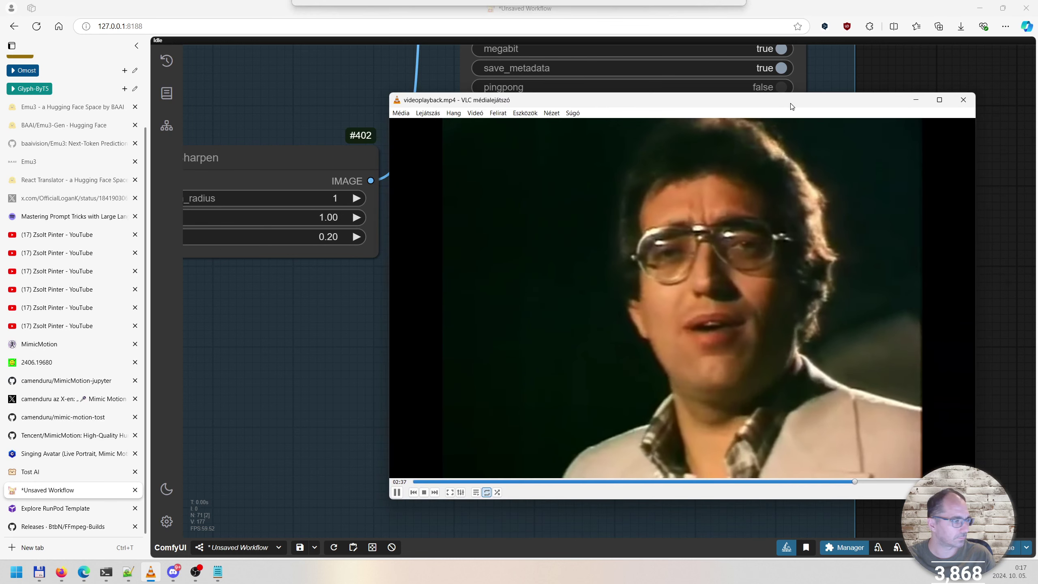
{"action": "left_click_drag", "start_coordinate": [808, 99], "coordinate": [755, 103]}
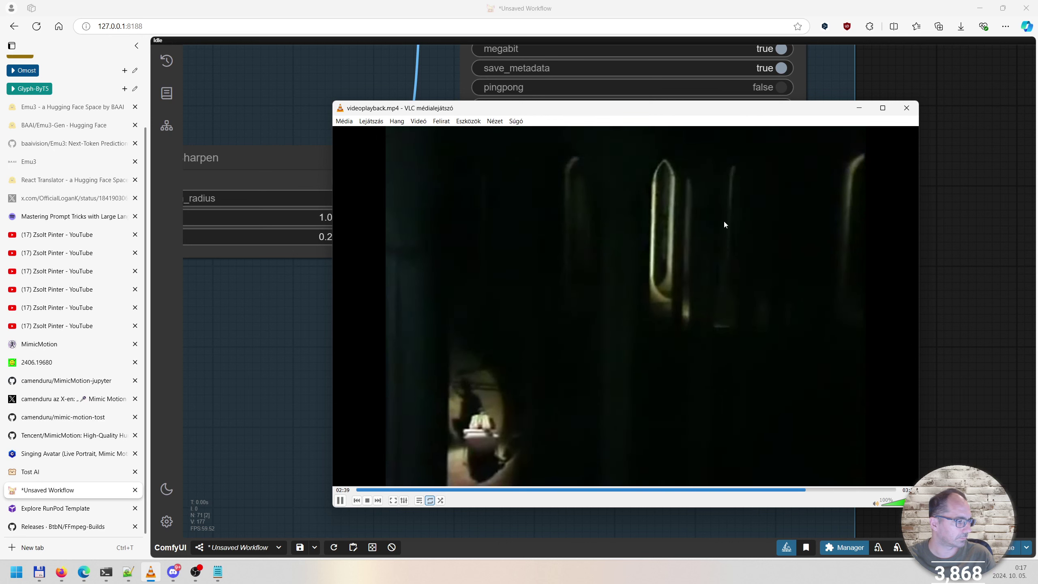
{"action": "left_click", "coordinate": [345, 501]}
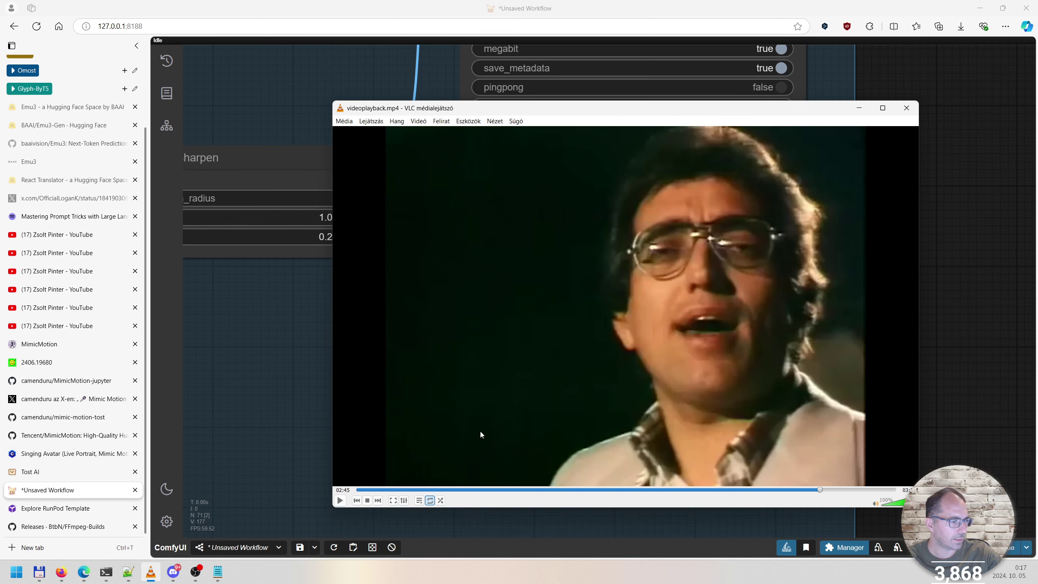
{"action": "left_click", "coordinate": [859, 108]}
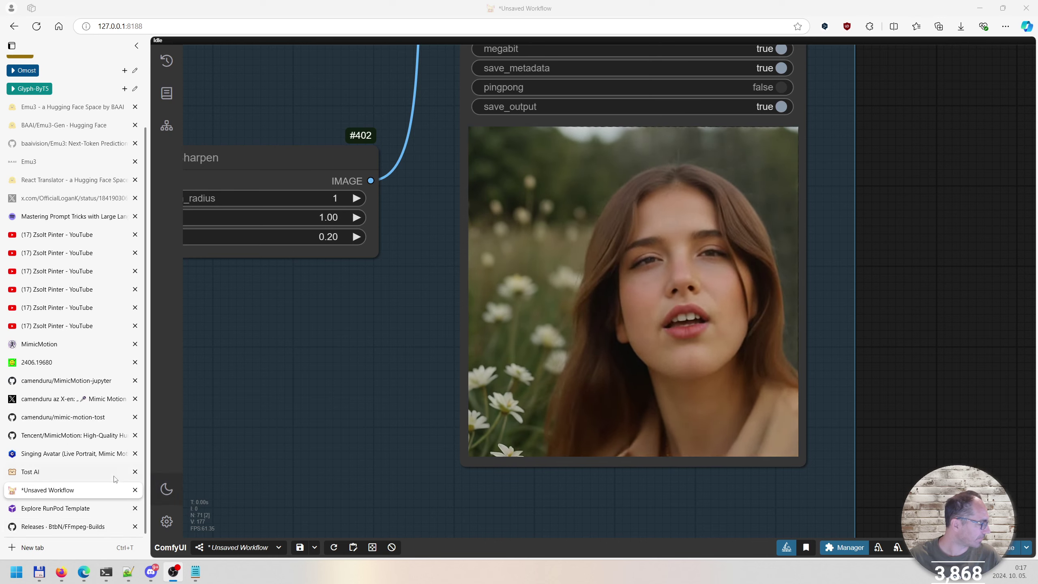
View the Mimic Motion - Singing Avatar post on X and the start of the mimic-motion-tost GitHub repository page
{"action": "left_click", "coordinate": [49, 399]}
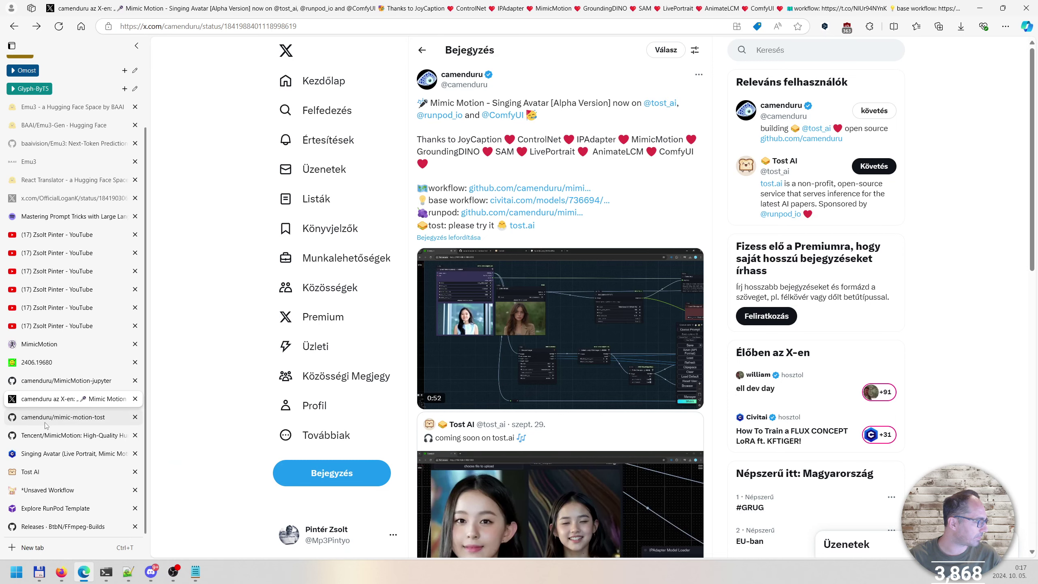
{"action": "left_click", "coordinate": [48, 417]}
{"action": "scroll", "coordinate": [272, 362], "scroll_direction": "up", "scroll_amount": 5}
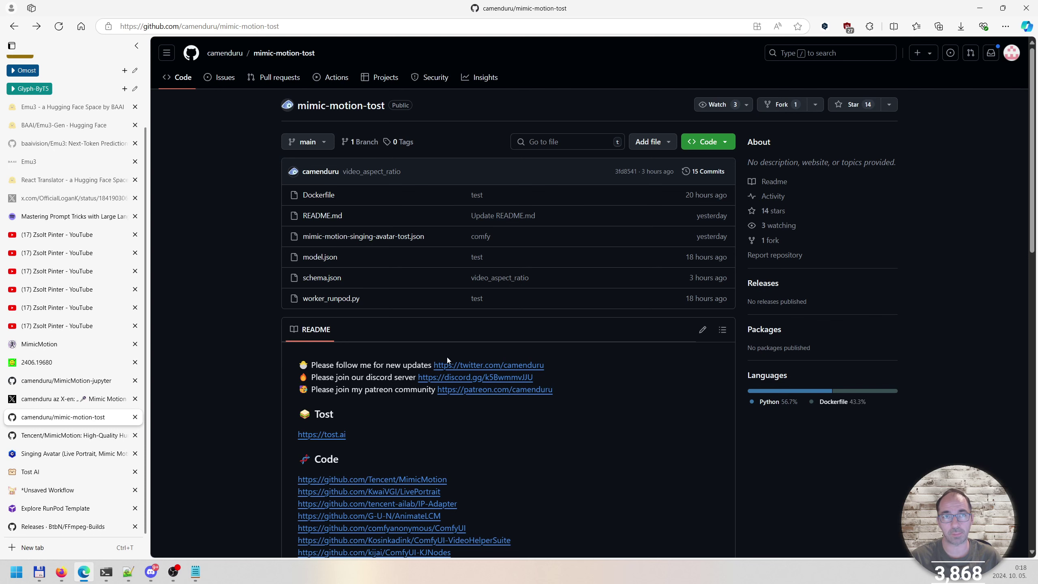
On the RunPod page, start deploying a new pod, select the A40 GPU and review the pod configuration
{"action": "left_click", "coordinate": [74, 508]}
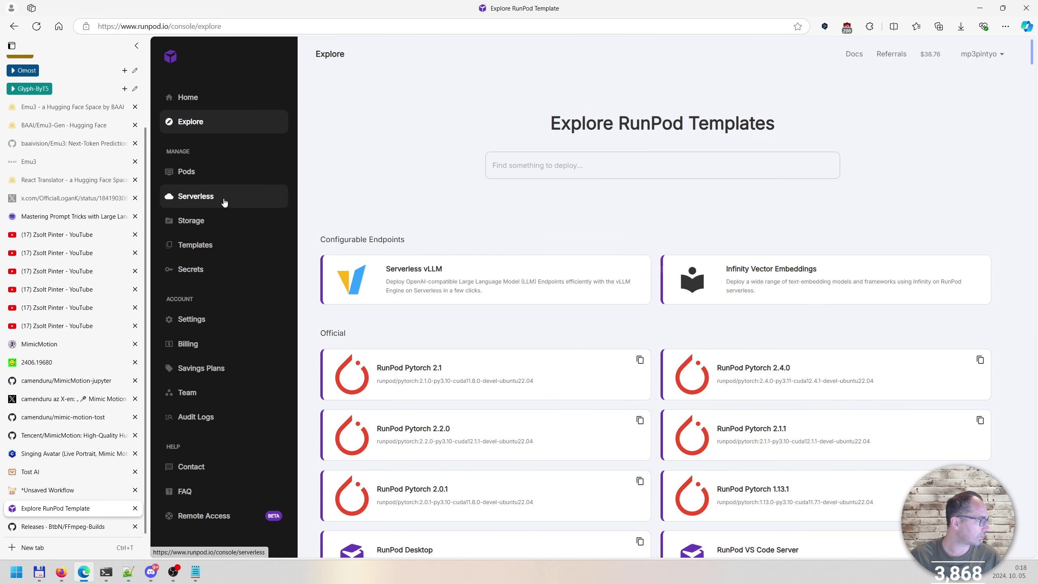
{"action": "left_click", "coordinate": [205, 172]}
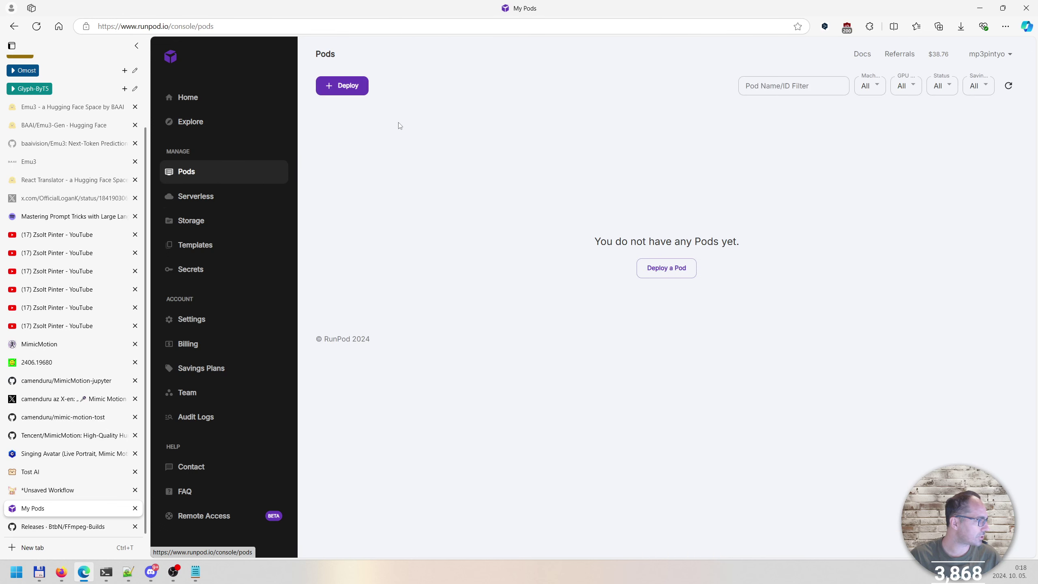
{"action": "left_click", "coordinate": [343, 86]}
{"action": "scroll", "coordinate": [620, 244], "scroll_direction": "down", "scroll_amount": 5}
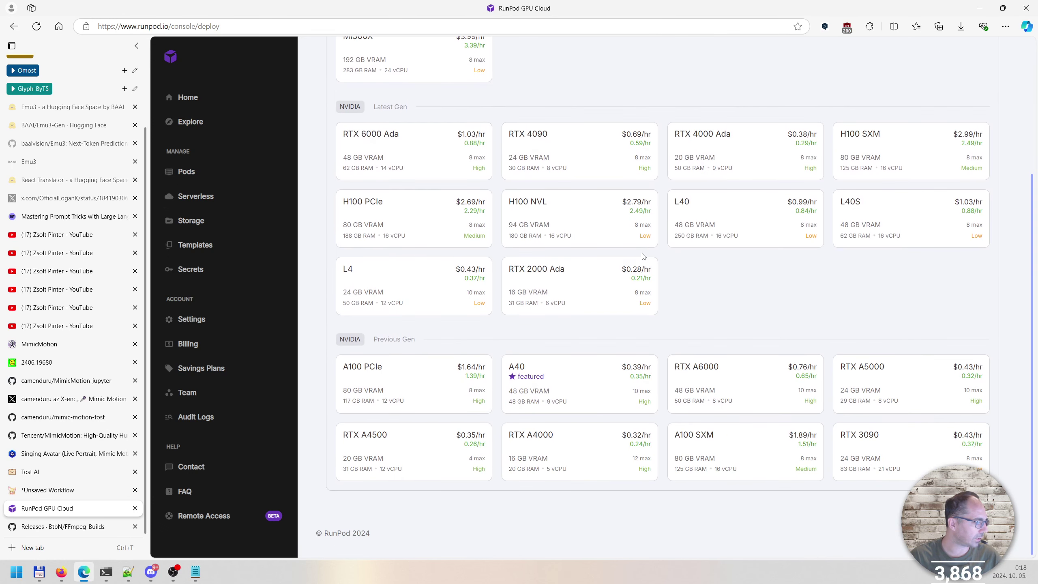
{"action": "left_click", "coordinate": [595, 386]}
{"action": "scroll", "coordinate": [588, 416], "scroll_direction": "down", "scroll_amount": 2}
{"action": "scroll", "coordinate": [601, 356], "scroll_direction": "down", "scroll_amount": 5}
{"action": "scroll", "coordinate": [614, 301], "scroll_direction": "up", "scroll_amount": 6}
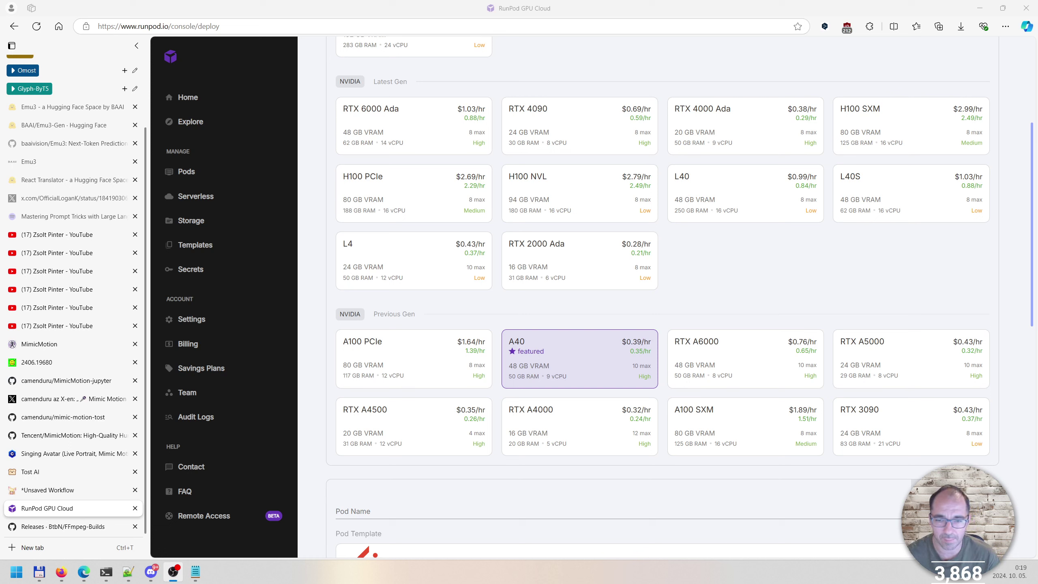
Examine the Load Video node's settings in the first group of the ComfyUI workflow and revisit the RunPod GPU list
{"action": "left_click", "coordinate": [41, 490]}
{"action": "scroll", "coordinate": [356, 323], "scroll_direction": "down", "scroll_amount": 5}
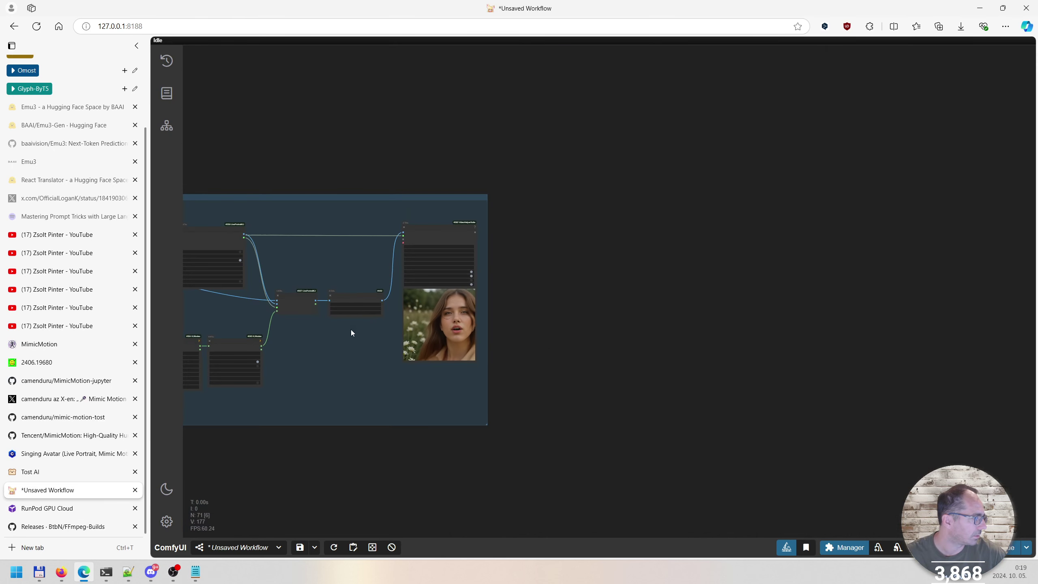
{"action": "scroll", "coordinate": [730, 144], "scroll_direction": "left", "scroll_amount": 5}
{"action": "scroll", "coordinate": [635, 143], "scroll_direction": "right", "scroll_amount": 10}
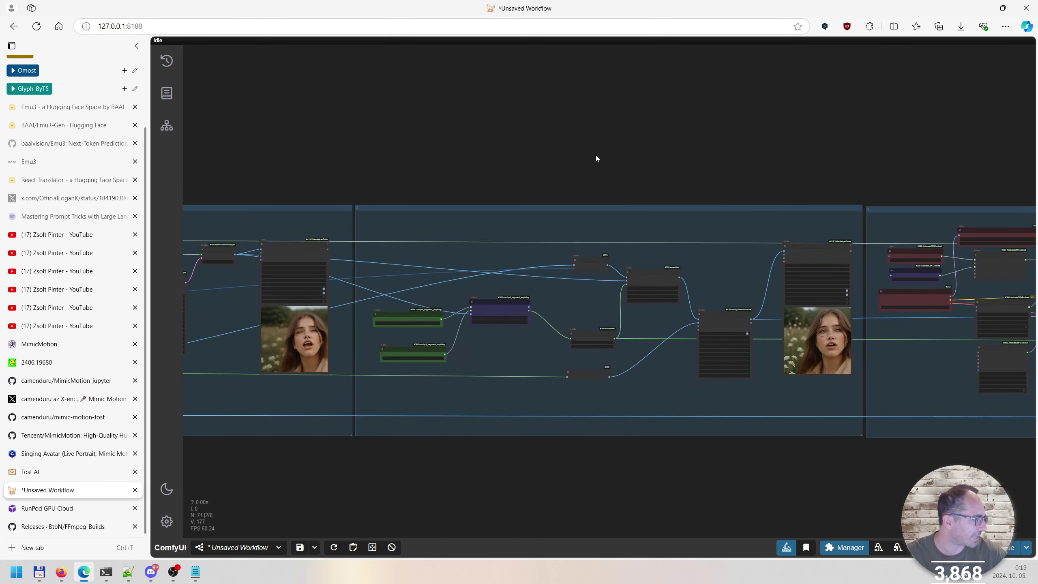
{"action": "scroll", "coordinate": [595, 158], "scroll_direction": "left", "scroll_amount": 15}
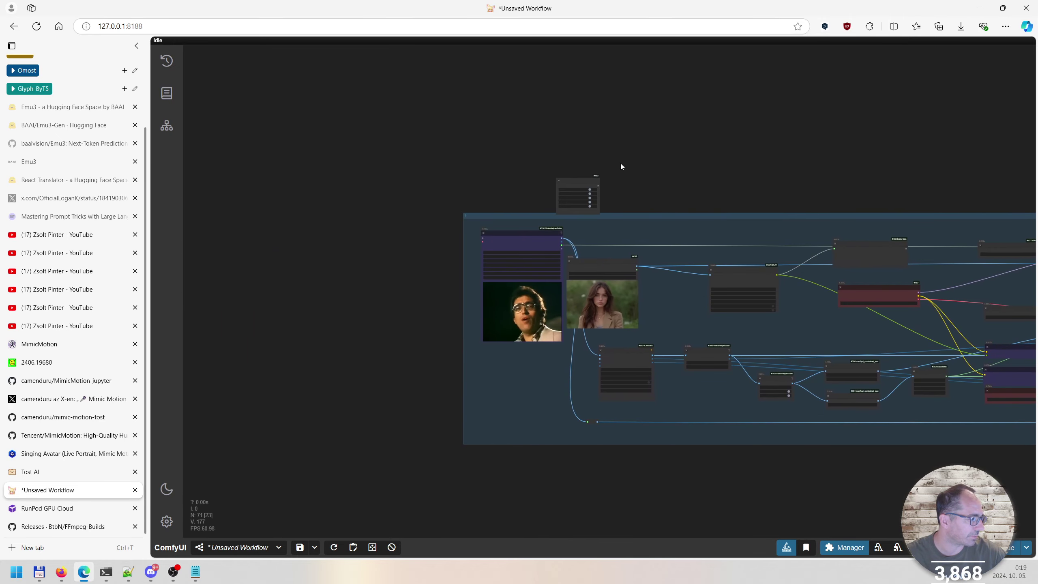
{"action": "scroll", "coordinate": [503, 284], "scroll_direction": "up", "scroll_amount": 6}
{"action": "scroll", "coordinate": [550, 132], "scroll_direction": "right", "scroll_amount": 4}
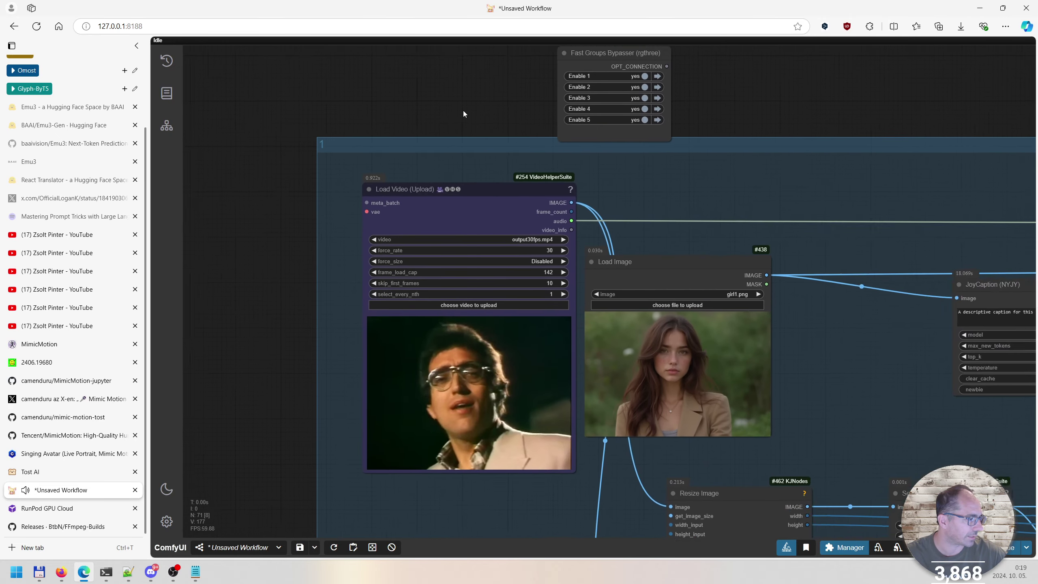
{"action": "scroll", "coordinate": [405, 239], "scroll_direction": "right", "scroll_amount": 4}
{"action": "scroll", "coordinate": [378, 259], "scroll_direction": "up", "scroll_amount": 5}
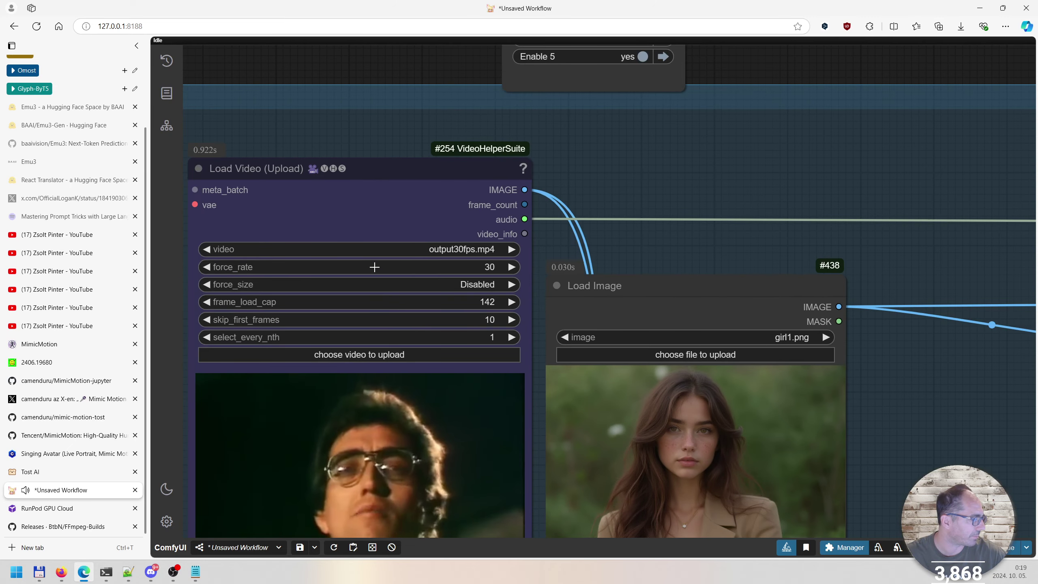
{"action": "scroll", "coordinate": [300, 71], "scroll_direction": "left", "scroll_amount": 4}
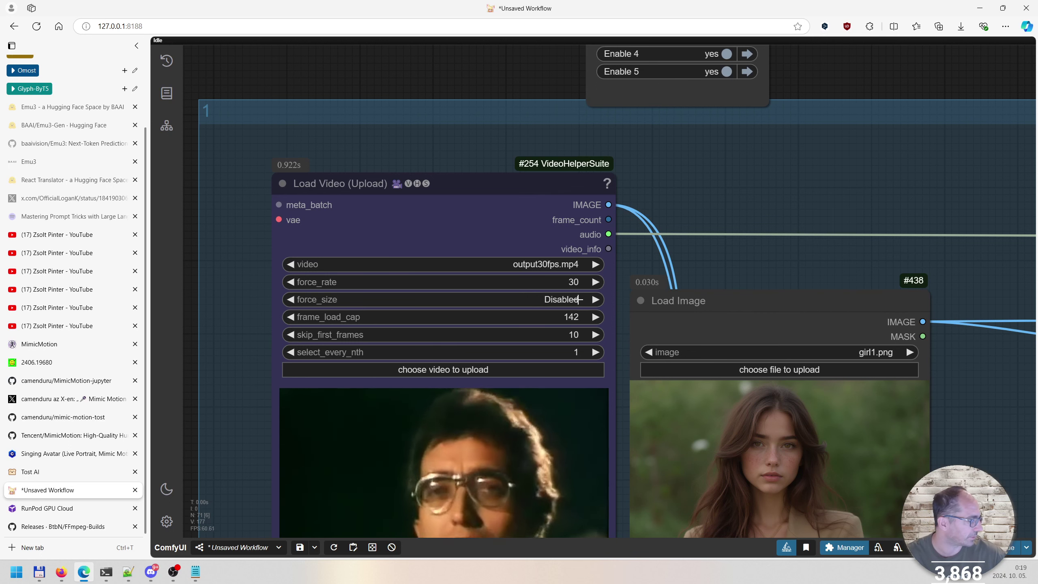
{"action": "left_click", "coordinate": [57, 513]}
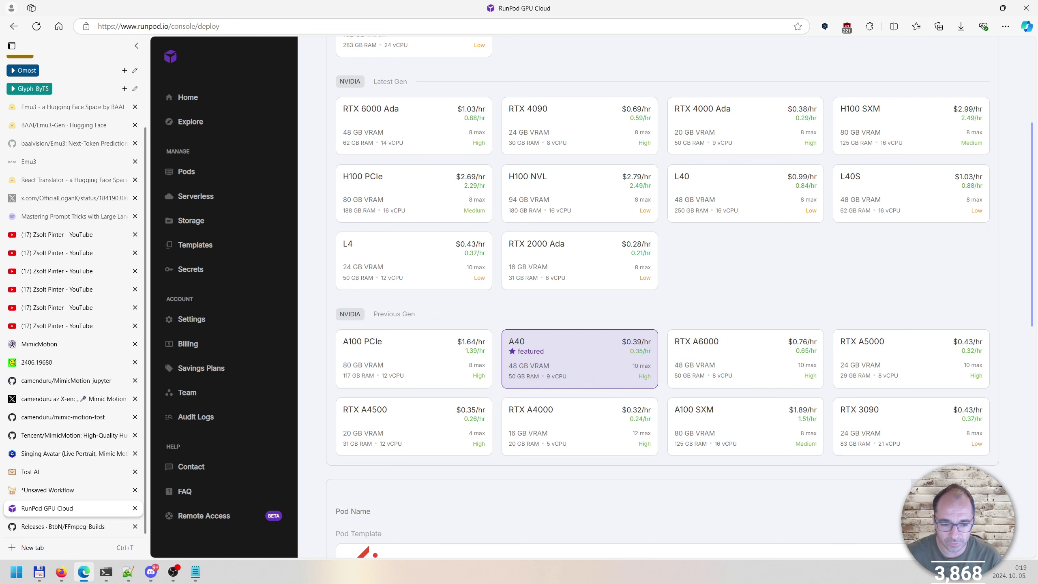
{"action": "left_click", "coordinate": [55, 490]}
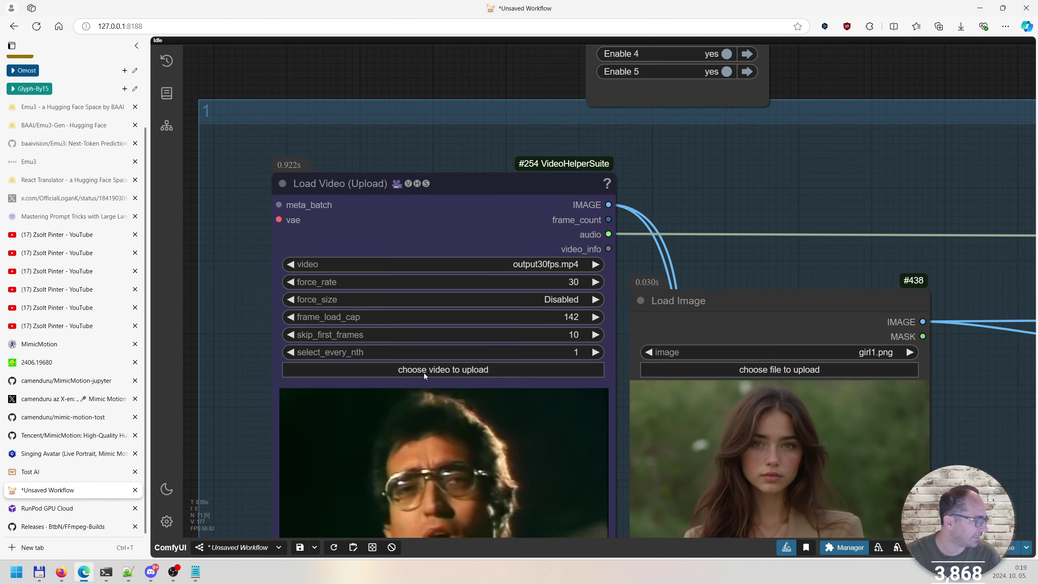
Review the workflow groups from the Load Video node through to the finished avatar video in the last Video Combine node
{"action": "scroll", "coordinate": [849, 199], "scroll_direction": "down", "scroll_amount": 6}
{"action": "left_click_drag", "start_coordinate": [948, 128], "coordinate": [531, 141]}
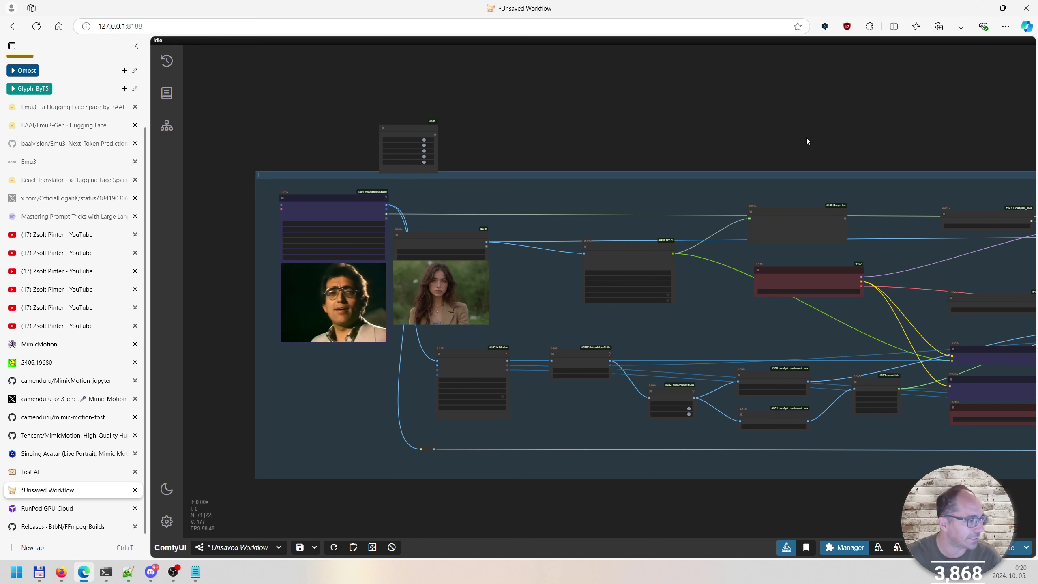
{"action": "scroll", "coordinate": [708, 139], "scroll_direction": "up", "scroll_amount": 2}
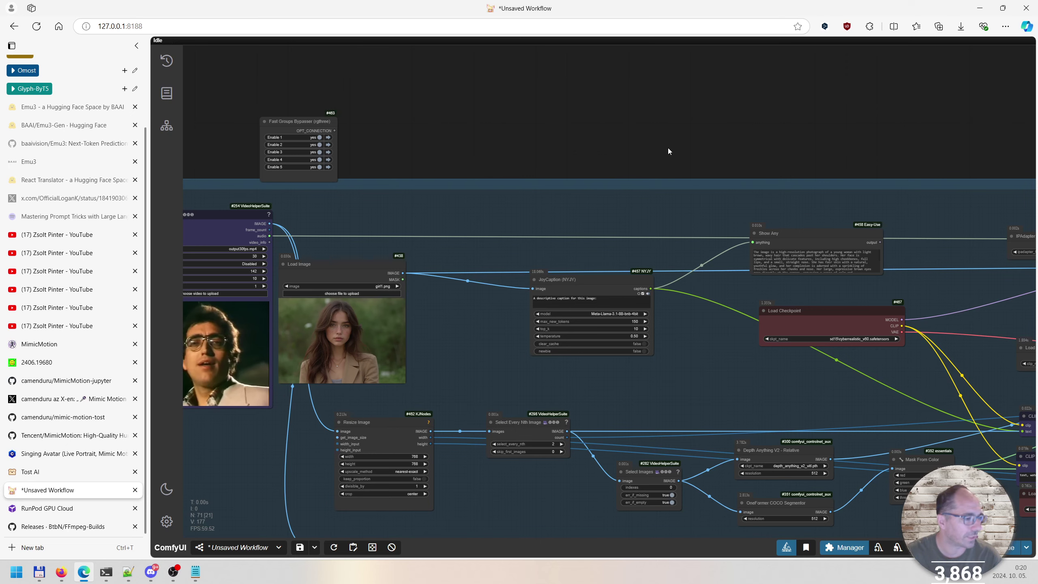
{"action": "scroll", "coordinate": [668, 147], "scroll_direction": "down", "scroll_amount": 1}
{"action": "left_click_drag", "start_coordinate": [777, 136], "coordinate": [676, 91]}
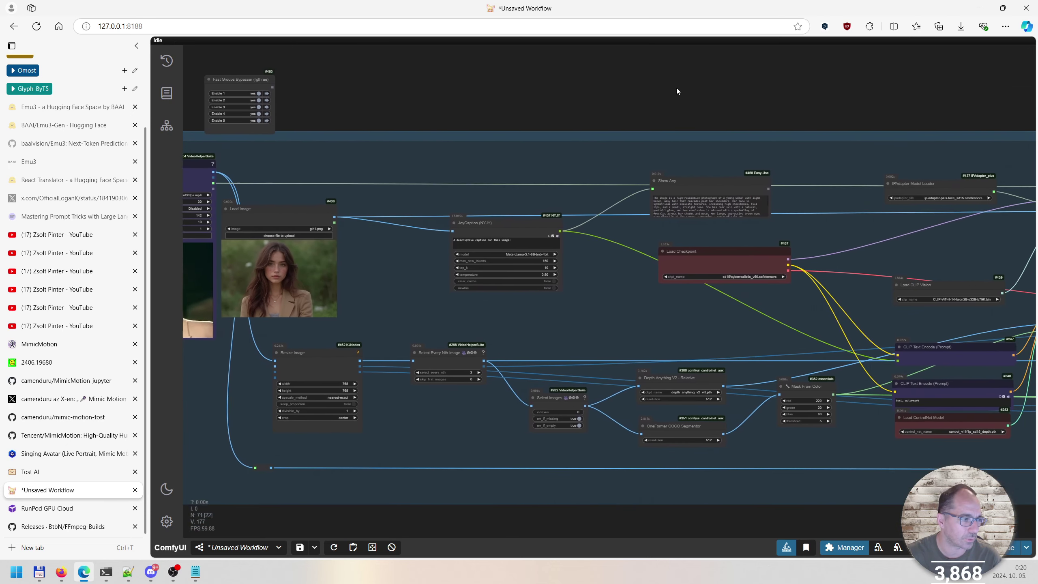
{"action": "left_click_drag", "start_coordinate": [887, 102], "coordinate": [590, 115]}
{"action": "mouse_move", "coordinate": [883, 118]}
{"action": "left_mouse_down"}
{"action": "mouse_move", "coordinate": [757, 109]}
{"action": "mouse_move", "coordinate": [557, 132]}
{"action": "left_mouse_up"}
{"action": "left_click_drag", "start_coordinate": [1014, 118], "coordinate": [543, 131]}
{"action": "left_click_drag", "start_coordinate": [1026, 135], "coordinate": [429, 126]}
{"action": "left_click_drag", "start_coordinate": [810, 122], "coordinate": [572, 123]}
{"action": "mouse_move", "coordinate": [993, 118]}
{"action": "left_mouse_down"}
{"action": "mouse_move", "coordinate": [632, 115]}
{"action": "mouse_move", "coordinate": [703, 123]}
{"action": "left_mouse_up"}
{"action": "scroll", "coordinate": [905, 427], "scroll_direction": "up", "scroll_amount": 3}
{"action": "scroll", "coordinate": [883, 385], "scroll_direction": "up", "scroll_amount": 5}
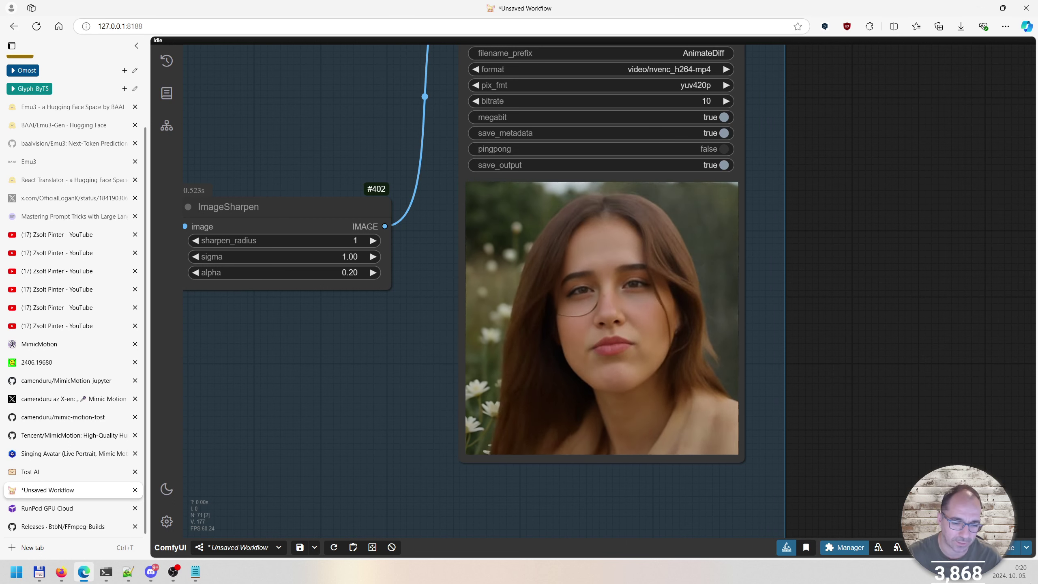
Switch to Discord, maximise it, browse the általános channel of the Mp3Pintyo server, and return to the ComfyUI workflow in the browser
{"action": "key", "text": "alt+Tab"}
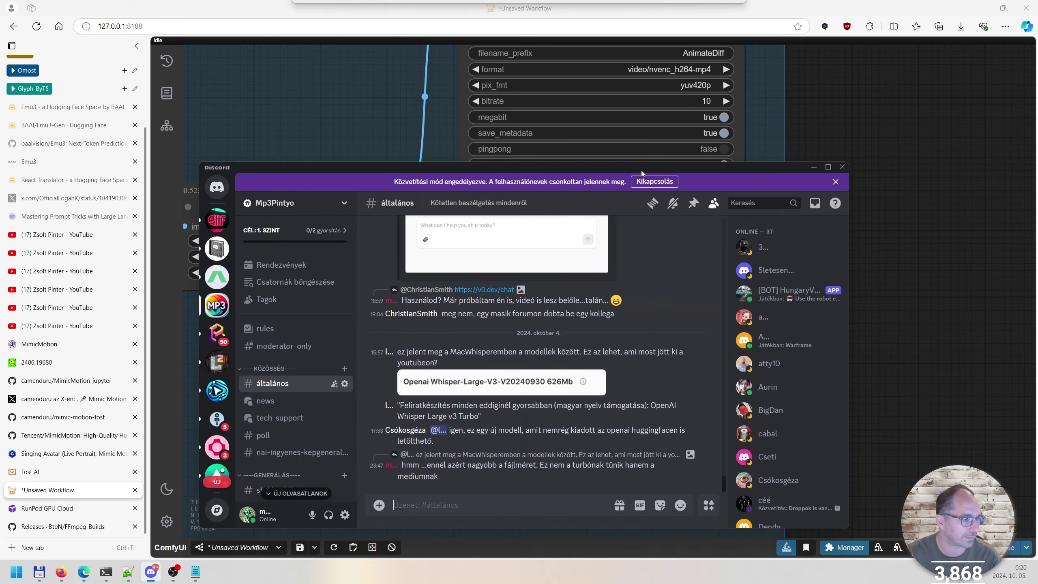
{"action": "left_click", "coordinate": [829, 167]}
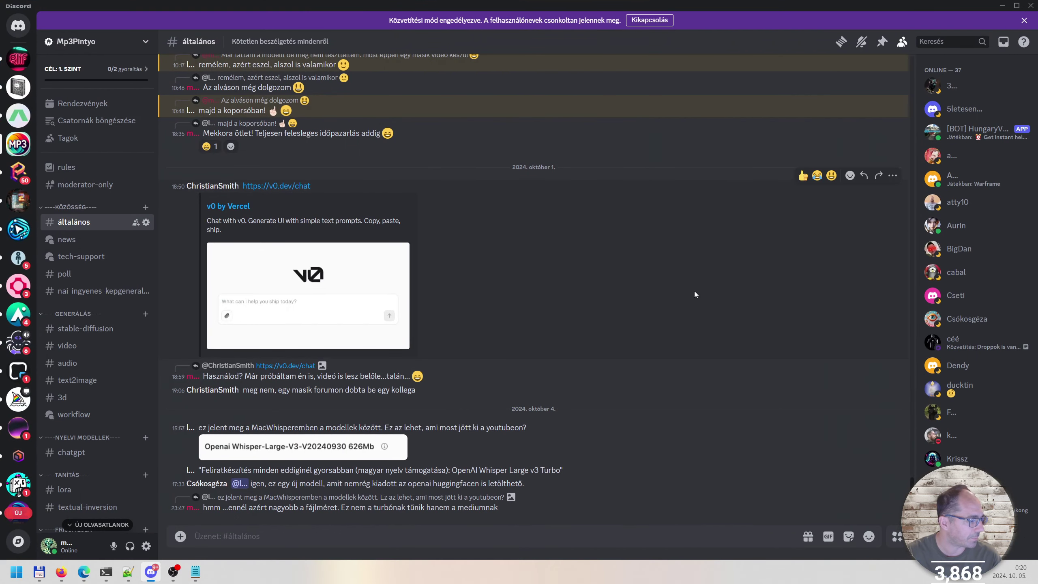
{"action": "scroll", "coordinate": [663, 359], "scroll_direction": "up", "scroll_amount": 15}
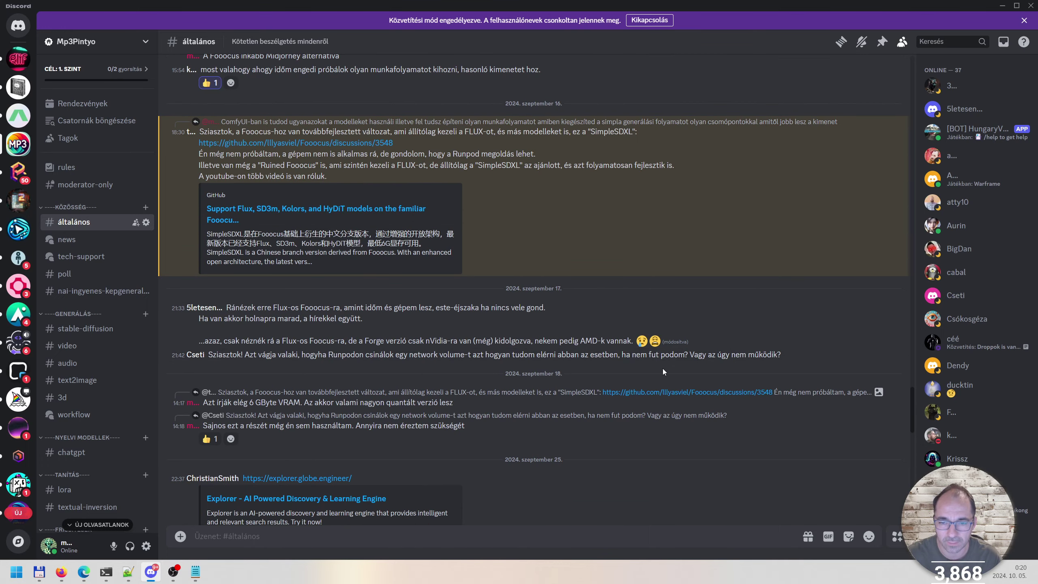
{"action": "scroll", "coordinate": [662, 355], "scroll_direction": "up", "scroll_amount": 8}
{"action": "scroll", "coordinate": [662, 370], "scroll_direction": "up", "scroll_amount": 1}
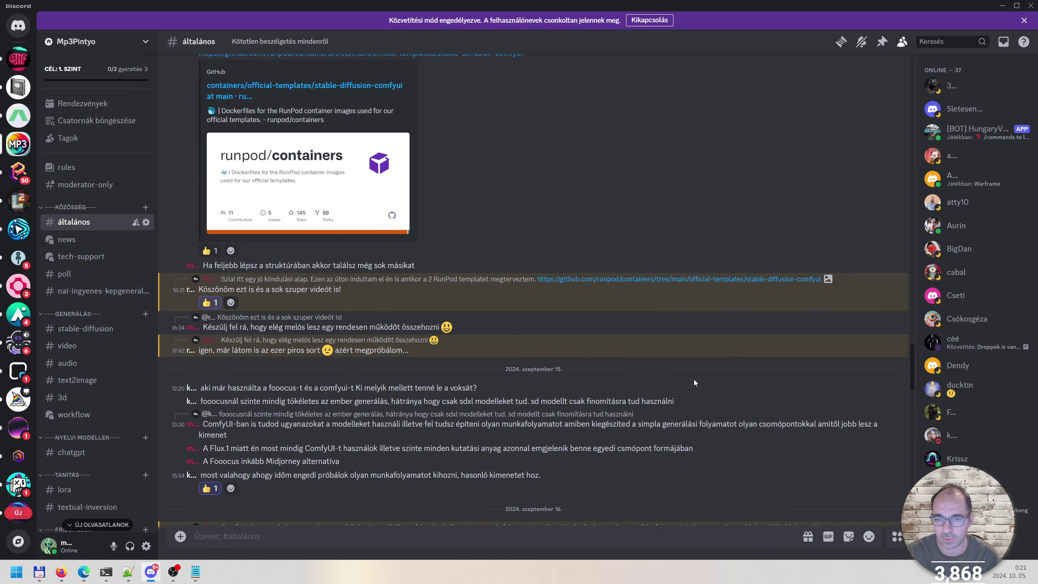
{"action": "scroll", "coordinate": [694, 382], "scroll_direction": "down", "scroll_amount": 15}
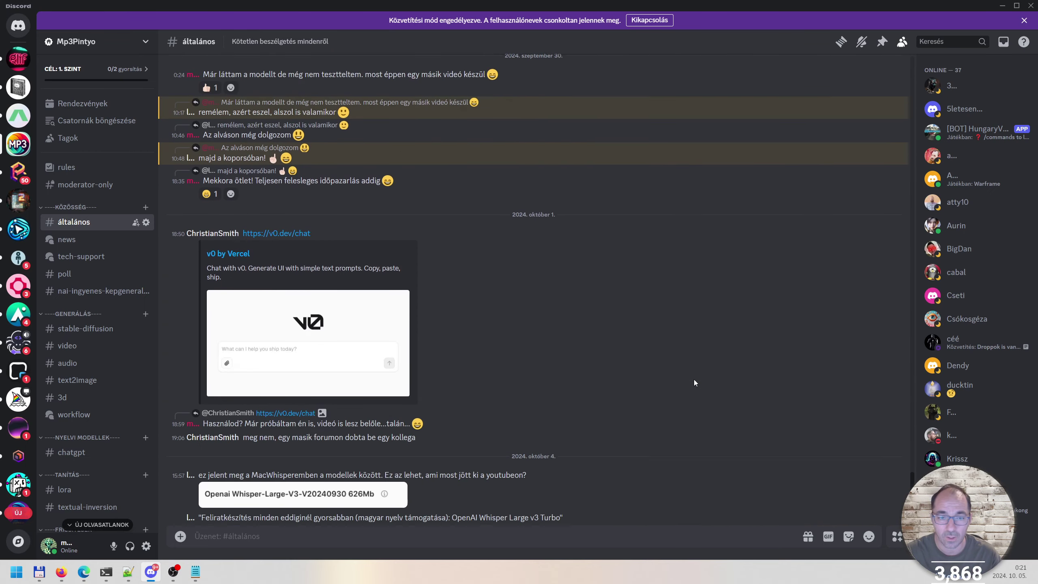
{"action": "scroll", "coordinate": [694, 380], "scroll_direction": "down", "scroll_amount": 2}
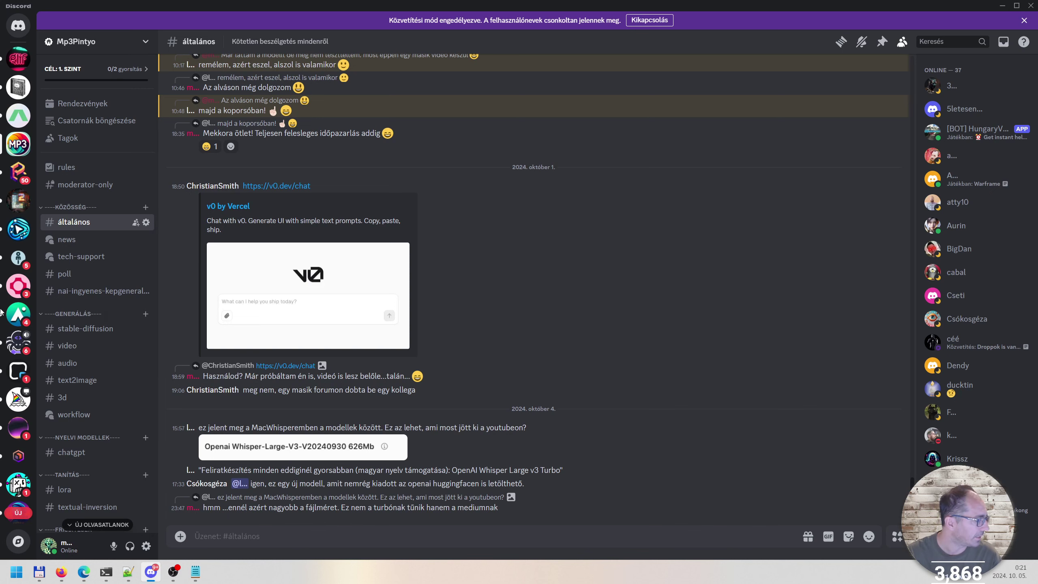
{"action": "left_click", "coordinate": [88, 568]}
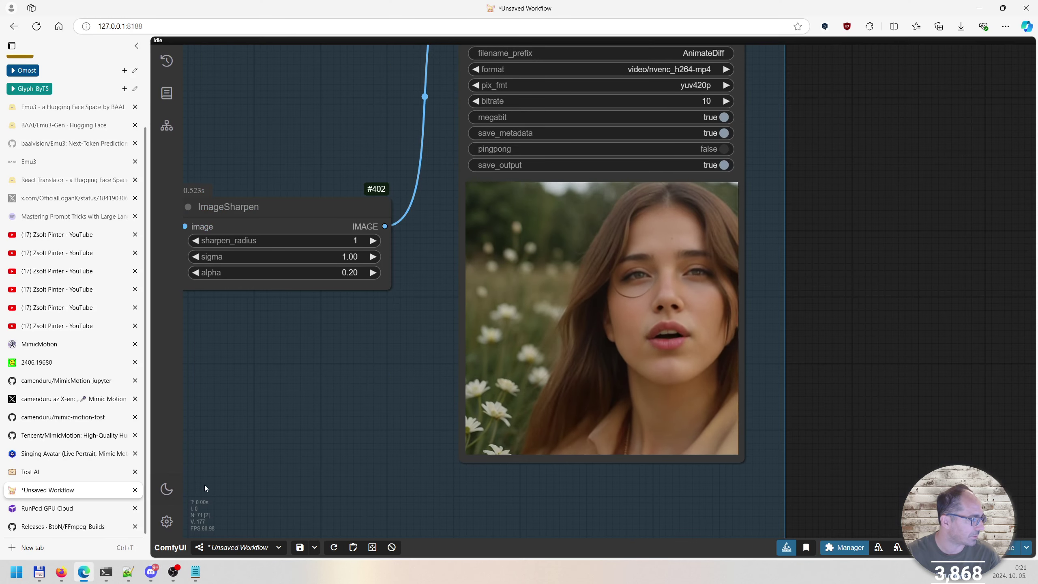